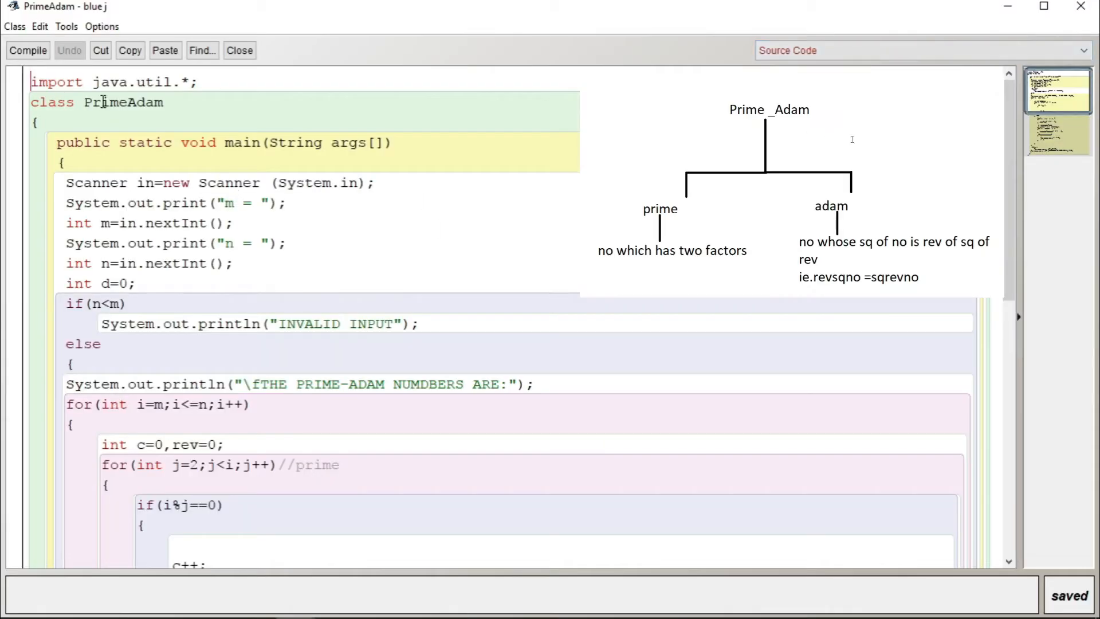
Step: Add a note box for the example pairs 13 169 and 31 961 and mark the input-reading and invalid-input check lines
{"action": "left_click_drag", "start_coordinate": [874, 108], "coordinate": [1004, 194]}
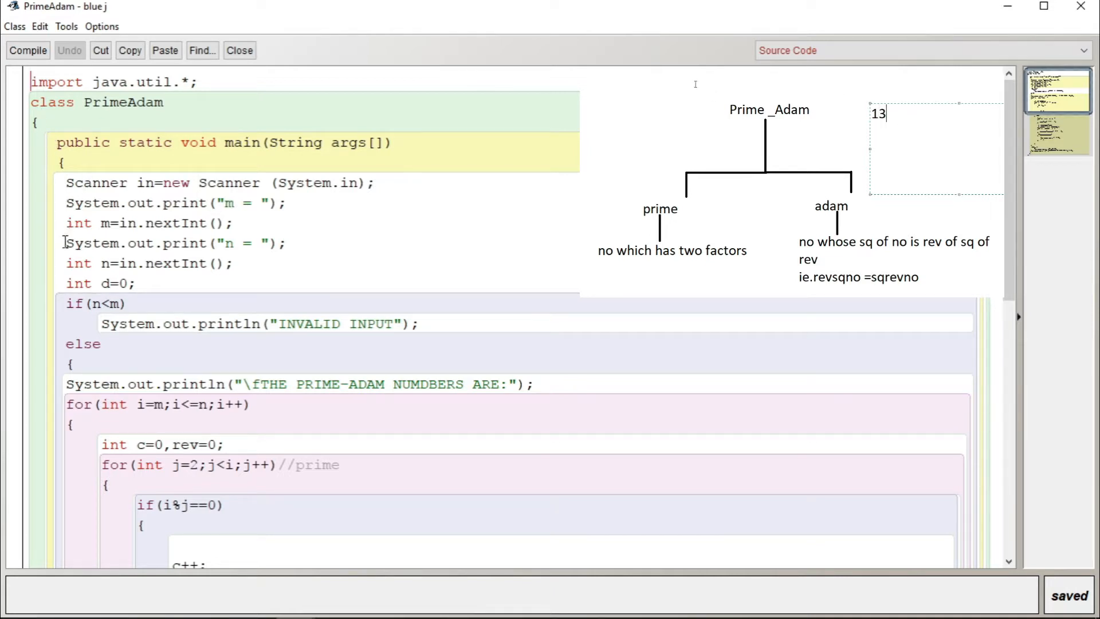
{"action": "left_click_drag", "start_coordinate": [65, 222], "coordinate": [284, 241]}
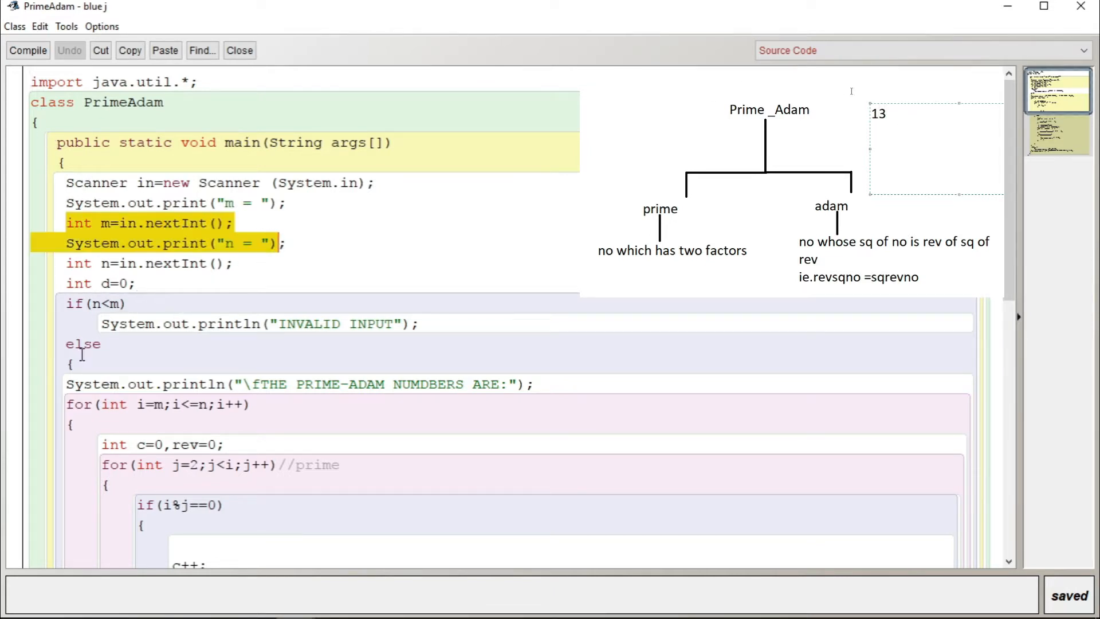
{"action": "scroll", "coordinate": [81, 359], "scroll_direction": "down", "scroll_amount": 3}
{"action": "scroll", "coordinate": [73, 259], "scroll_direction": "down", "scroll_amount": 3}
{"action": "left_click_drag", "start_coordinate": [63, 149], "coordinate": [76, 210]}
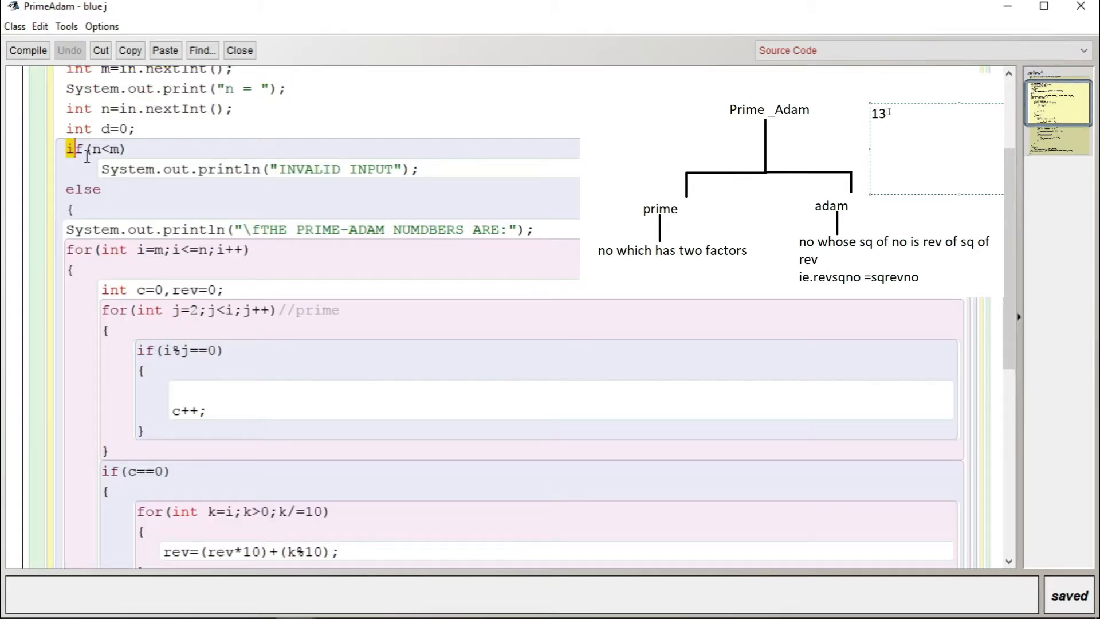
{"action": "left_click_drag", "start_coordinate": [140, 198], "coordinate": [145, 189]}
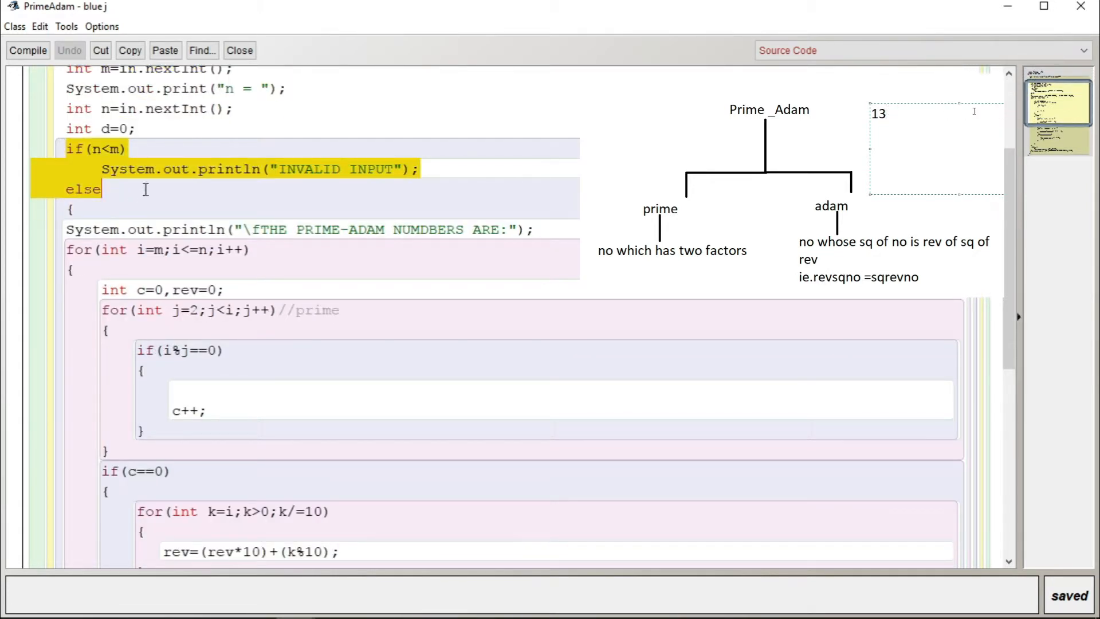
{"action": "scroll", "coordinate": [222, 294], "scroll_direction": "down", "scroll_amount": 3}
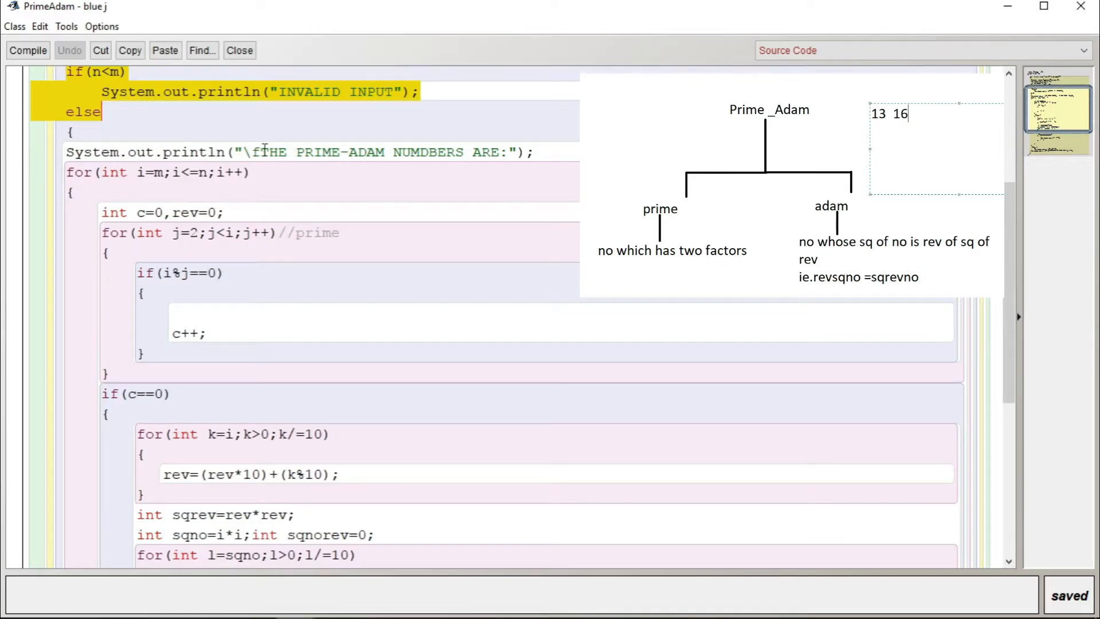
Step: Mark the Prime-Adam heading output line, then the prime factor-counting loop through if(c==0)
{"action": "left_click_drag", "start_coordinate": [533, 152], "coordinate": [68, 153]}
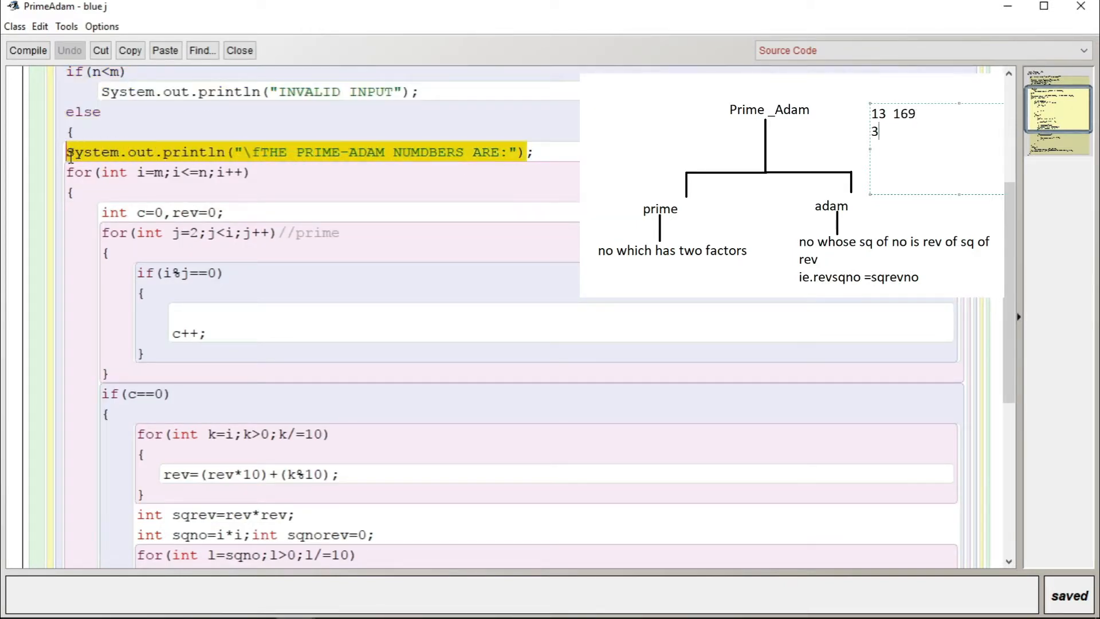
{"action": "left_click", "coordinate": [224, 215]}
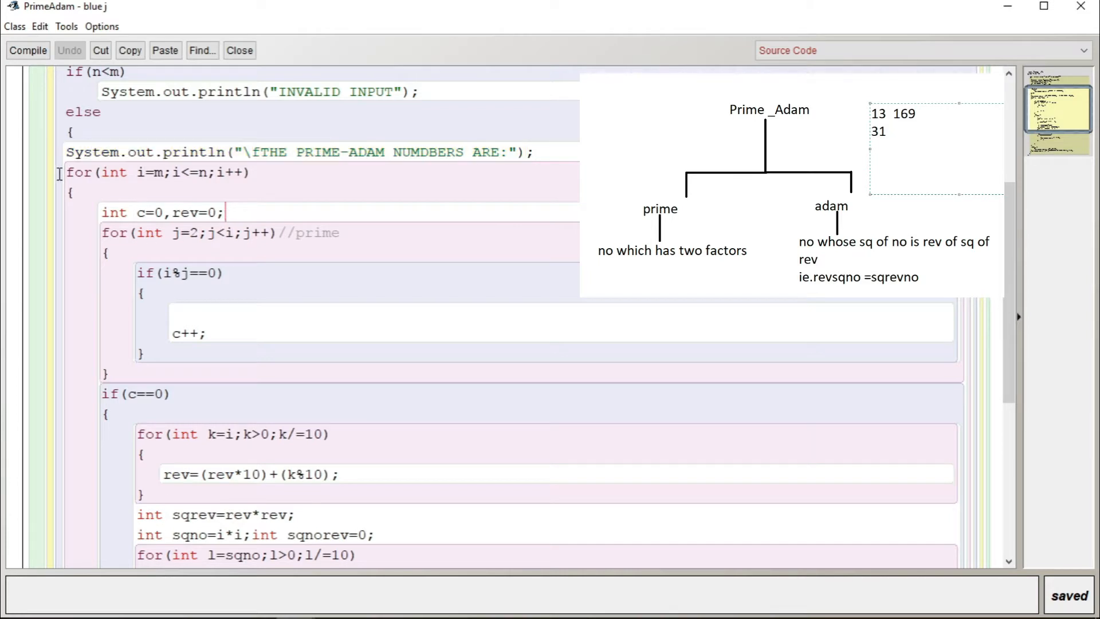
{"action": "left_click_drag", "start_coordinate": [68, 171], "coordinate": [286, 330]}
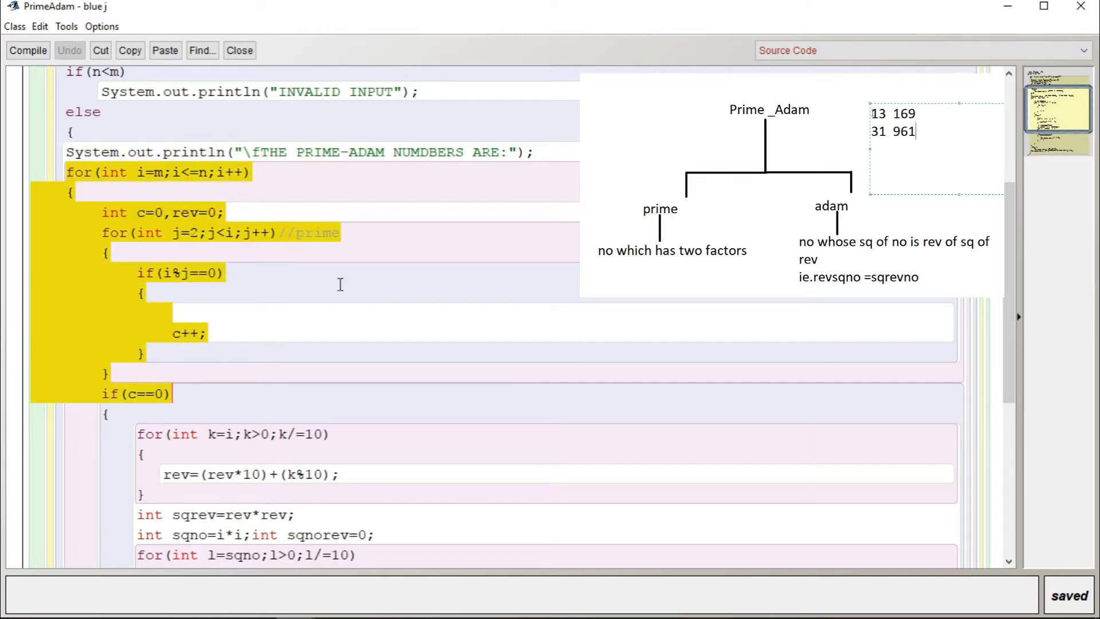
{"action": "scroll", "coordinate": [340, 318], "scroll_direction": "down", "scroll_amount": 3}
{"action": "scroll", "coordinate": [340, 319], "scroll_direction": "down", "scroll_amount": 3}
{"action": "mouse_move", "coordinate": [101, 162]}
{"action": "left_mouse_down"}
{"action": "mouse_move", "coordinate": [128, 169]}
{"action": "mouse_move", "coordinate": [290, 401]}
{"action": "left_mouse_up"}
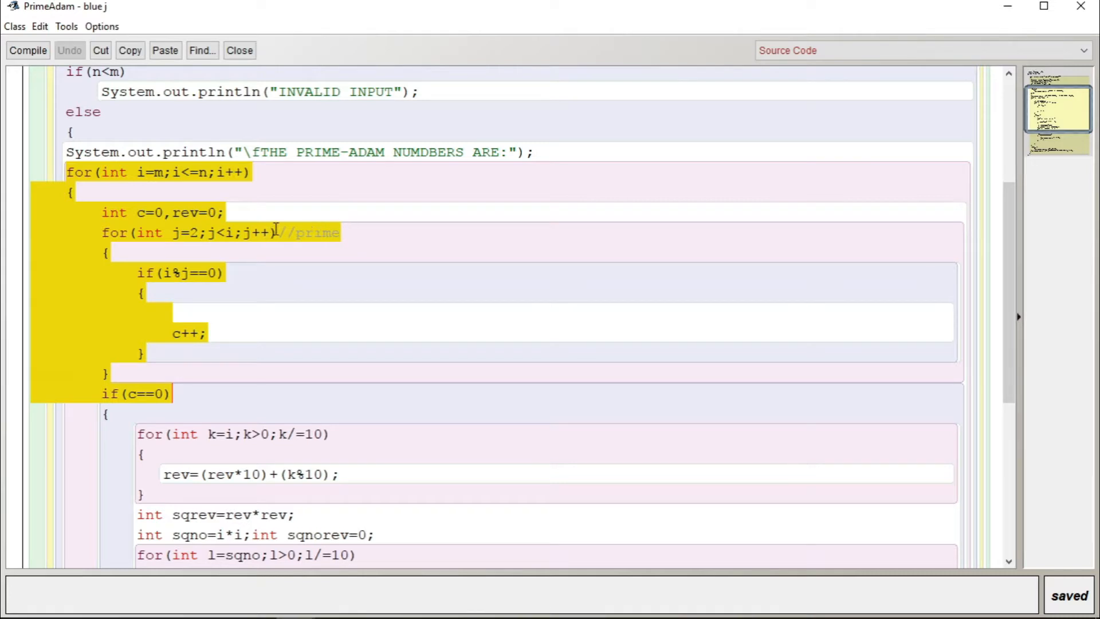
{"action": "scroll", "coordinate": [344, 332], "scroll_direction": "down", "scroll_amount": 3}
{"action": "scroll", "coordinate": [344, 332], "scroll_direction": "down", "scroll_amount": 2}
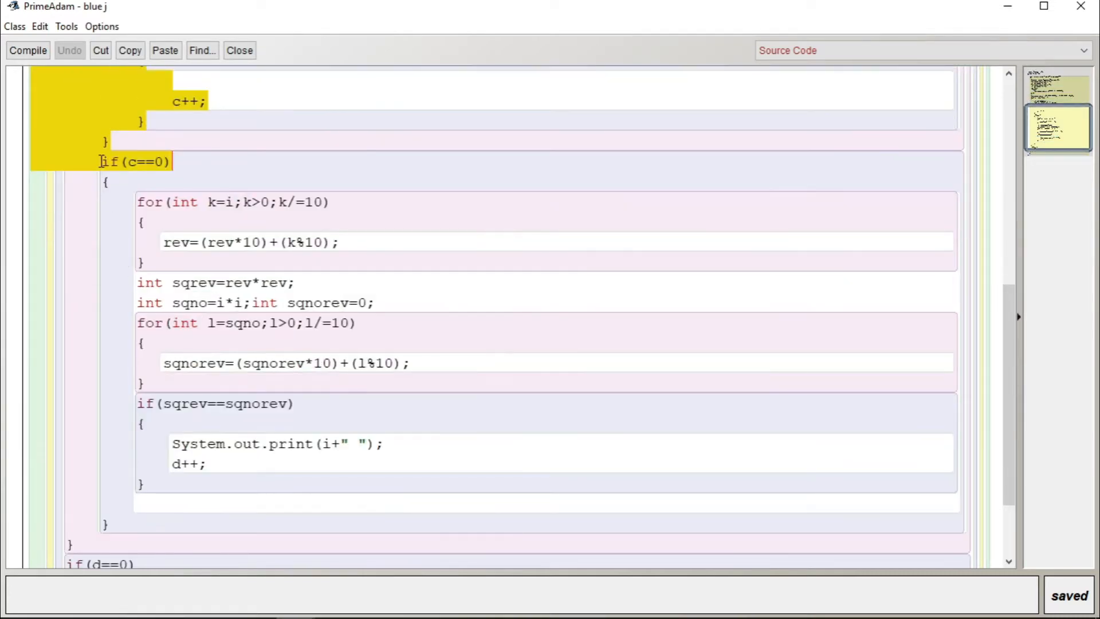
{"action": "left_click_drag", "start_coordinate": [101, 161], "coordinate": [355, 535]}
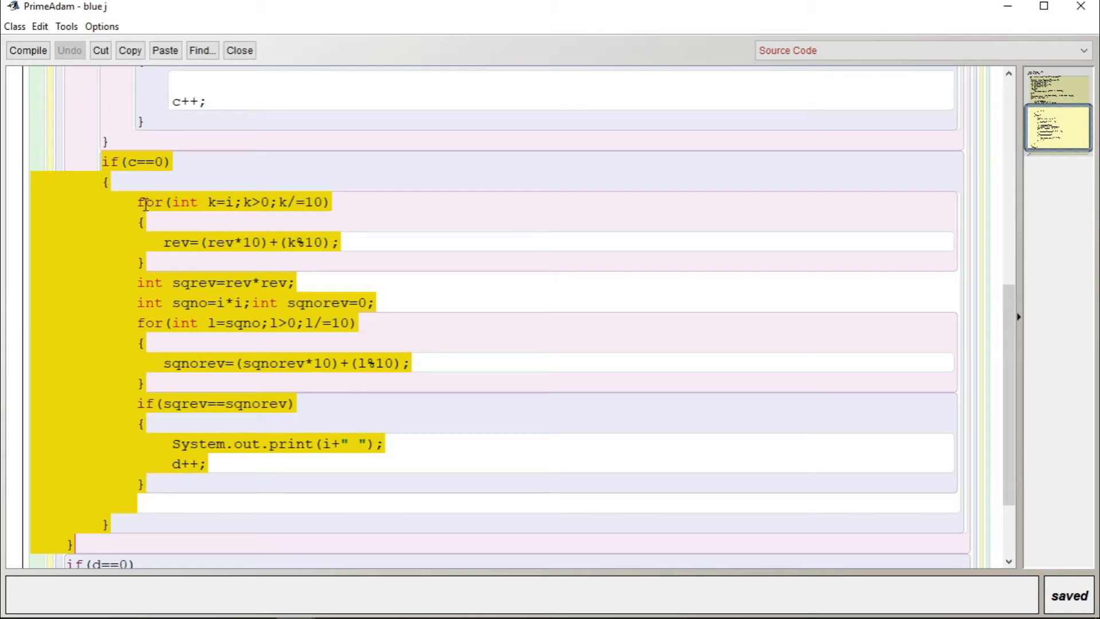
{"action": "left_click", "coordinate": [347, 242]}
{"action": "left_click_drag", "start_coordinate": [341, 242], "coordinate": [138, 243]}
{"action": "left_click", "coordinate": [136, 201]}
{"action": "left_click_drag", "start_coordinate": [136, 201], "coordinate": [148, 262]}
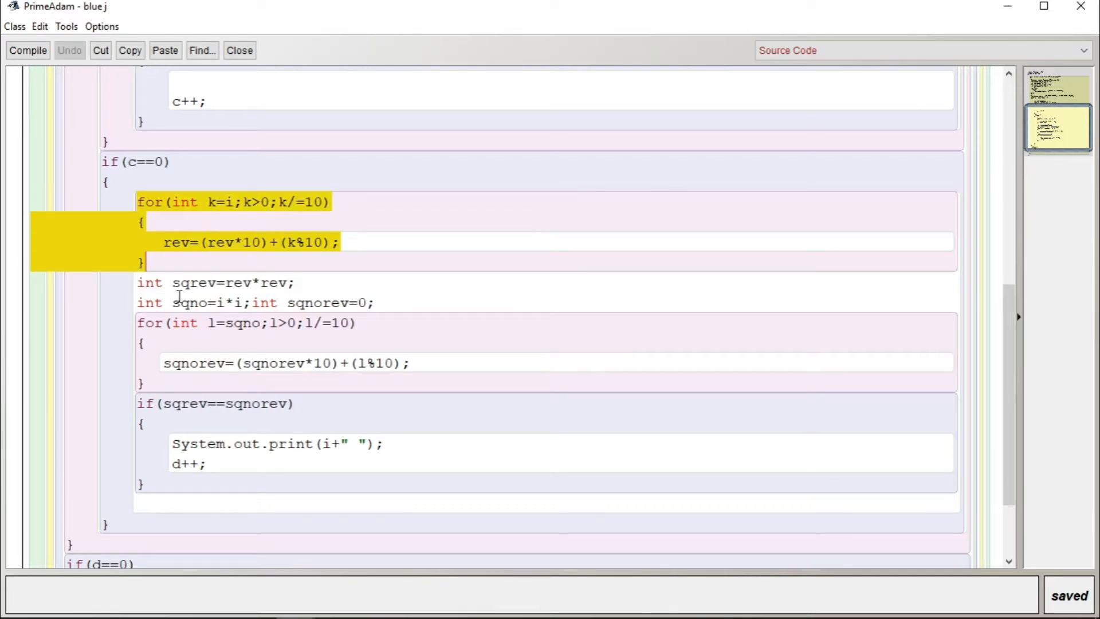
{"action": "left_click_drag", "start_coordinate": [173, 282], "coordinate": [295, 282]}
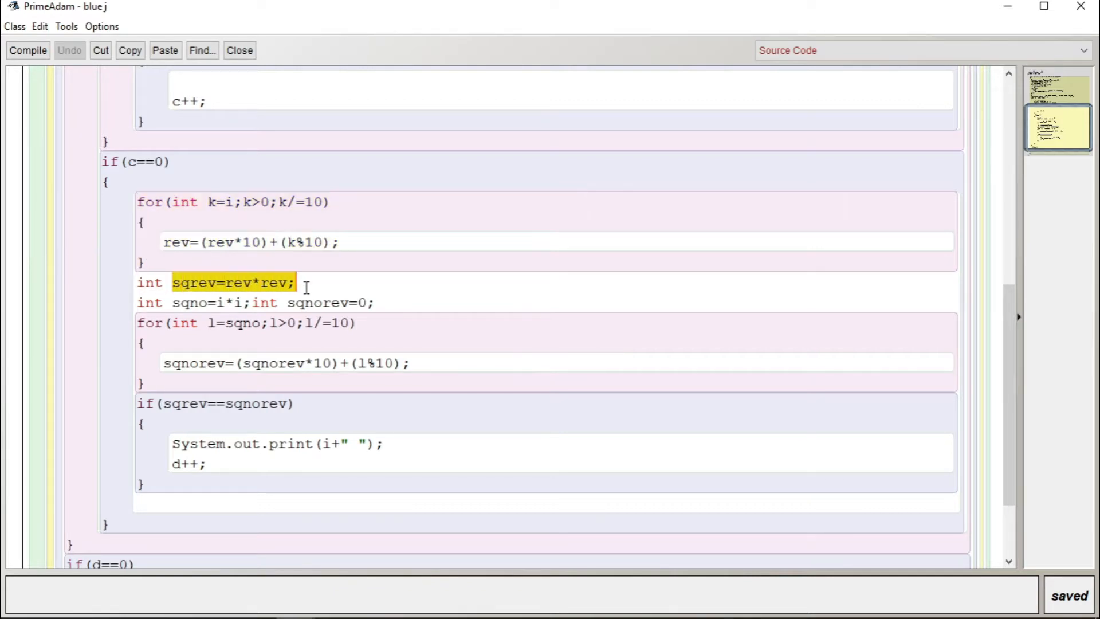
{"action": "left_click_drag", "start_coordinate": [173, 303], "coordinate": [246, 302]}
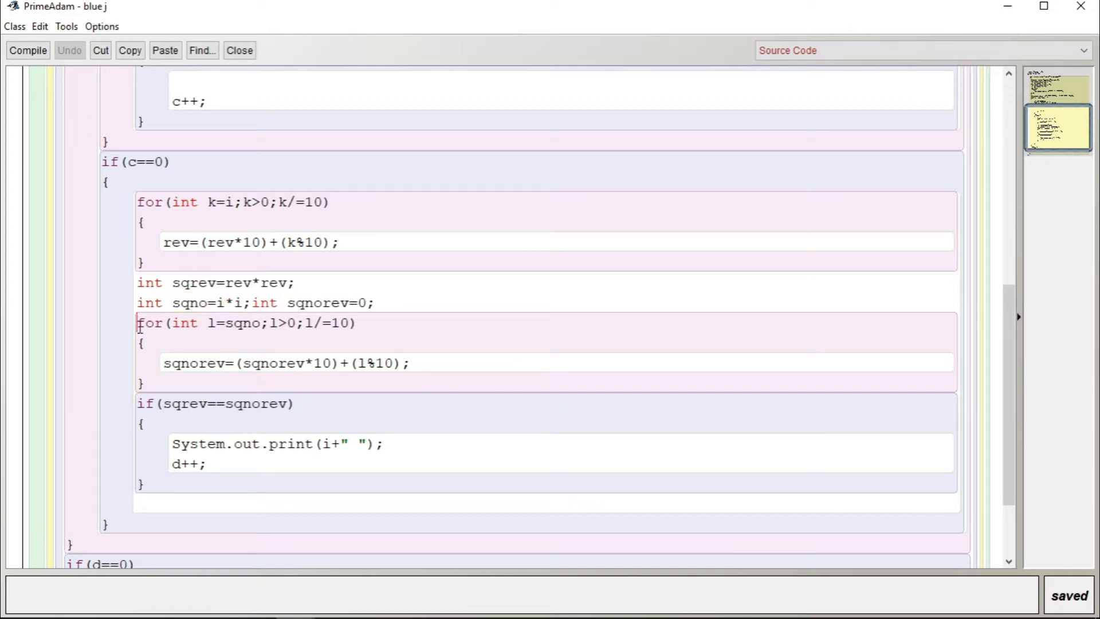
{"action": "mouse_move", "coordinate": [135, 322]}
{"action": "left_mouse_down"}
{"action": "mouse_move", "coordinate": [147, 384]}
{"action": "mouse_move", "coordinate": [290, 403]}
{"action": "left_mouse_up"}
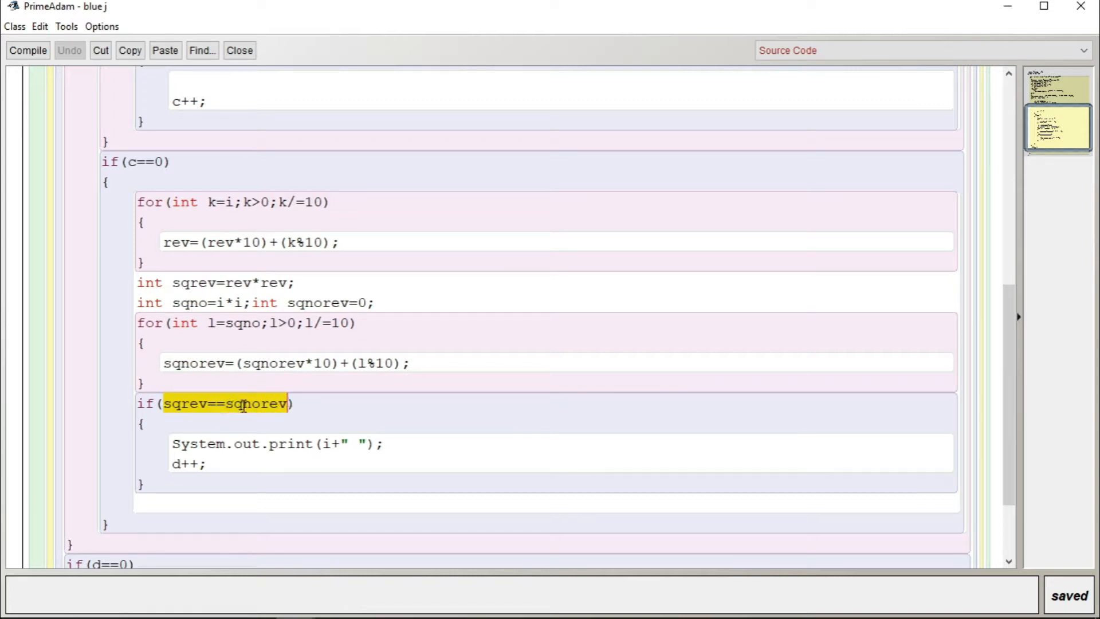
{"action": "scroll", "coordinate": [259, 404], "scroll_direction": "down", "scroll_amount": 3}
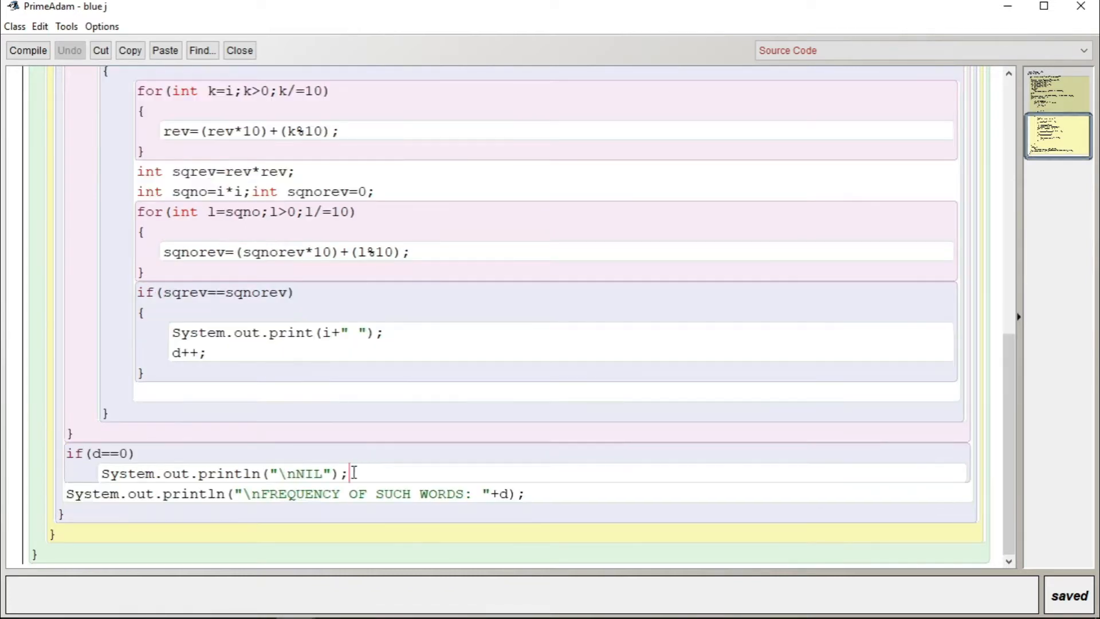
{"action": "left_click_drag", "start_coordinate": [347, 473], "coordinate": [73, 456]}
{"action": "key", "text": "Down"}
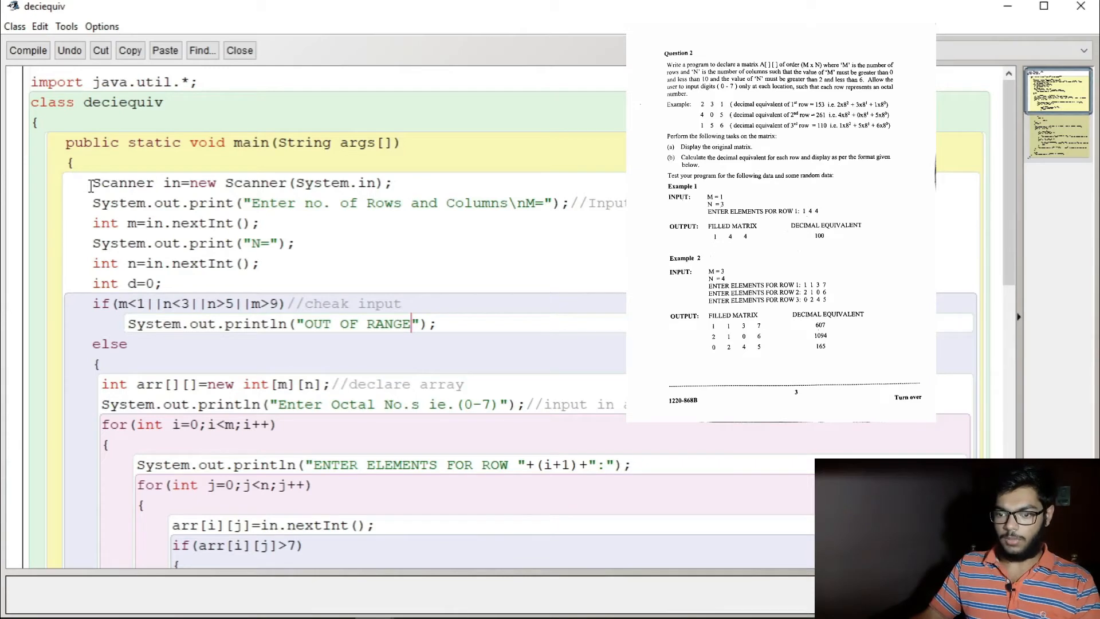
{"action": "left_click_drag", "start_coordinate": [93, 203], "coordinate": [566, 204]}
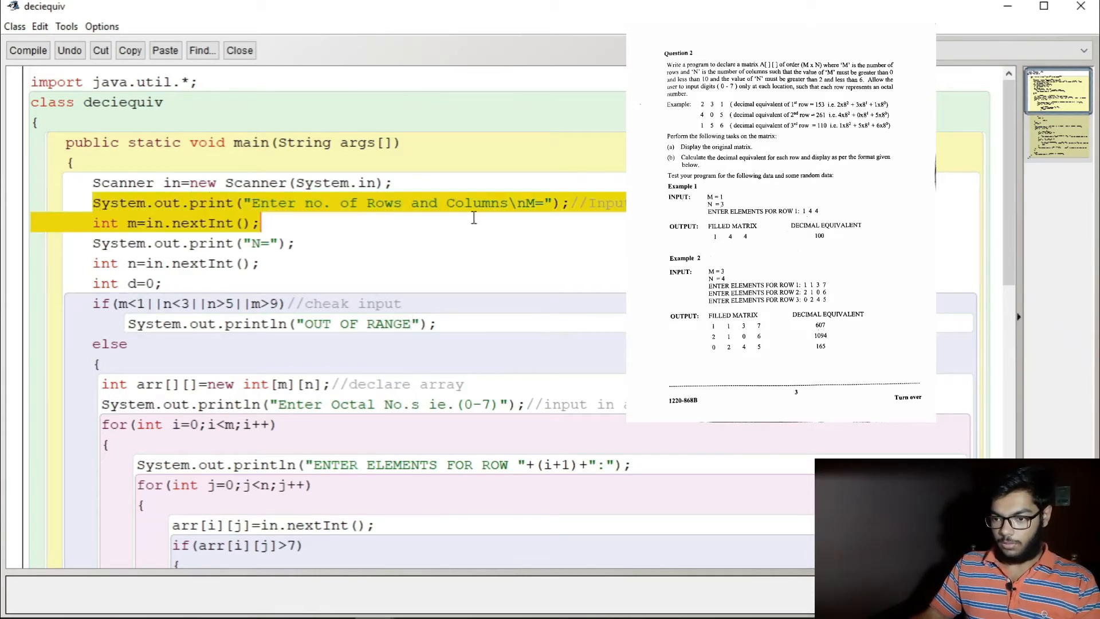
{"action": "left_click", "coordinate": [609, 209]}
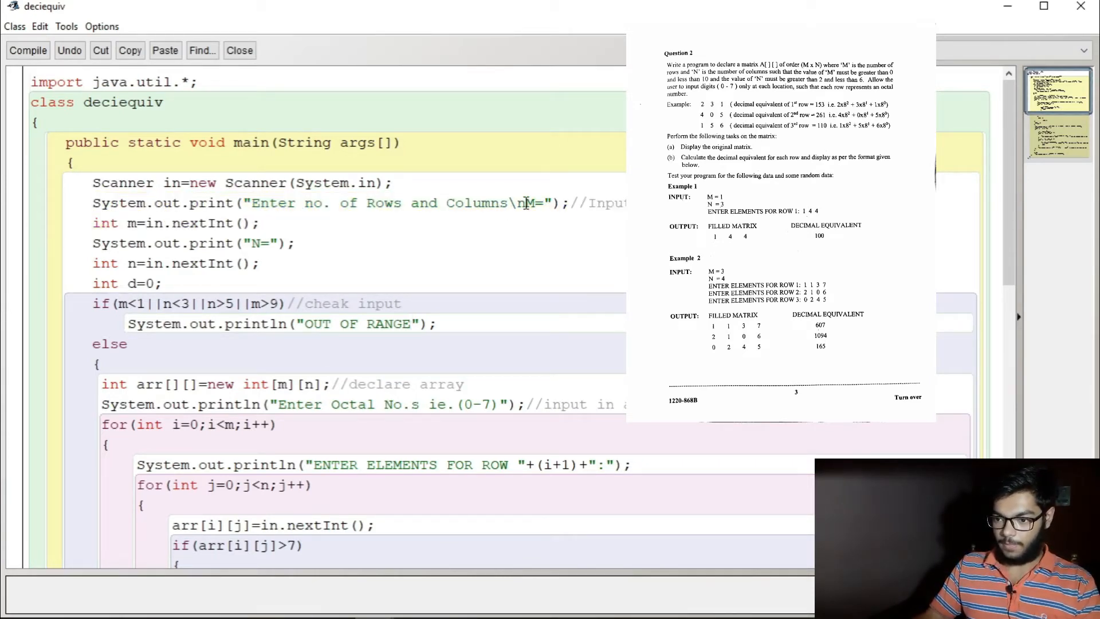
{"action": "left_click_drag", "start_coordinate": [545, 203], "coordinate": [529, 204]}
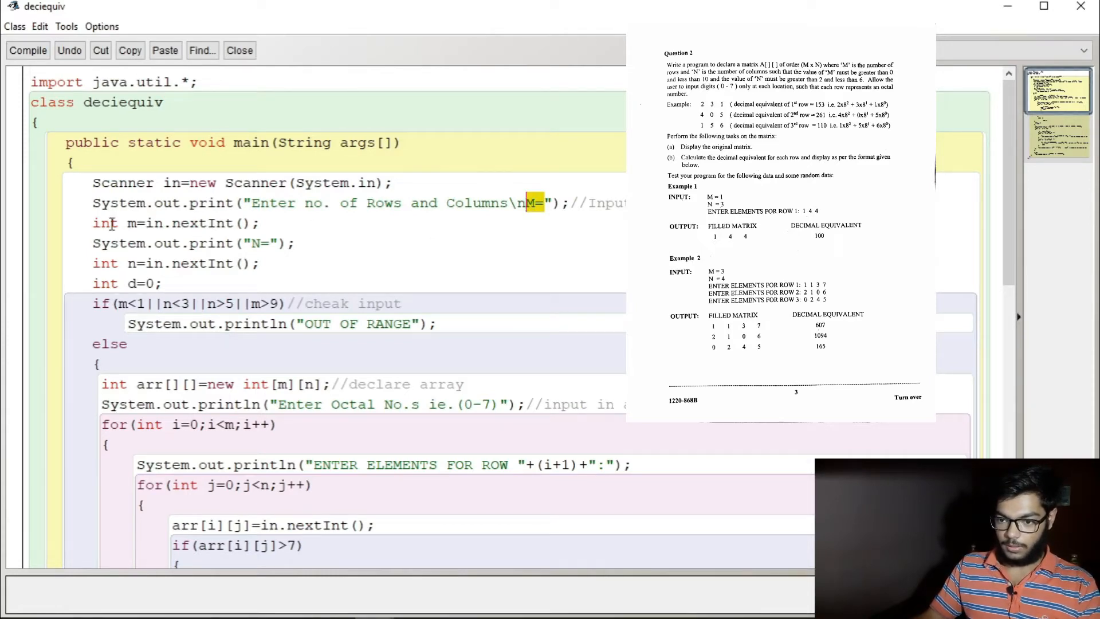
{"action": "scroll", "coordinate": [151, 276], "scroll_direction": "down", "scroll_amount": 2}
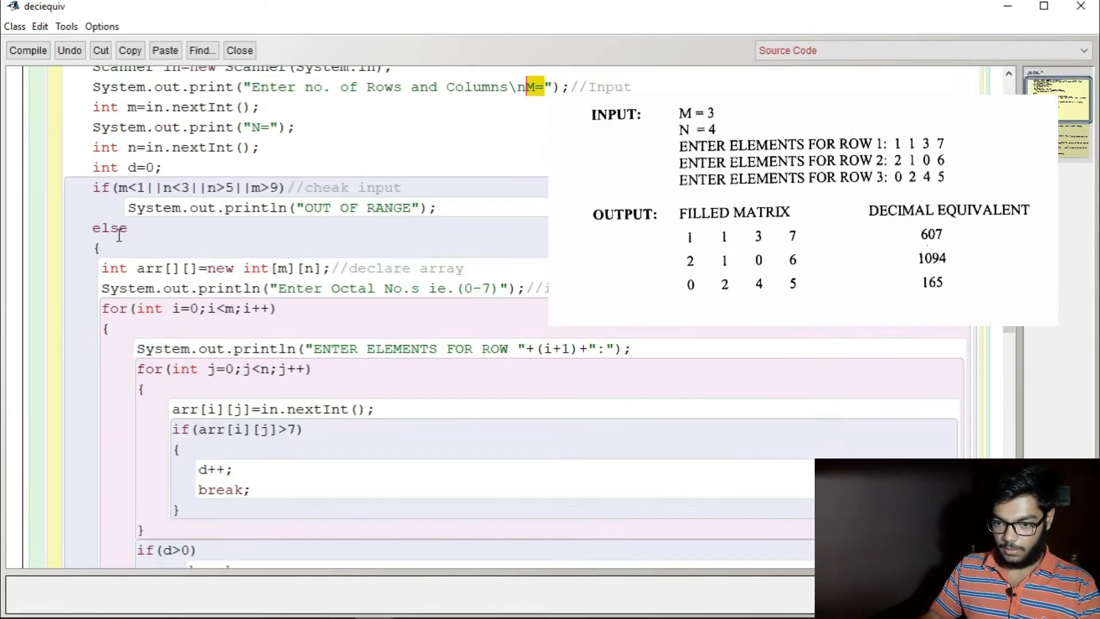
{"action": "left_click_drag", "start_coordinate": [161, 167], "coordinate": [106, 168]}
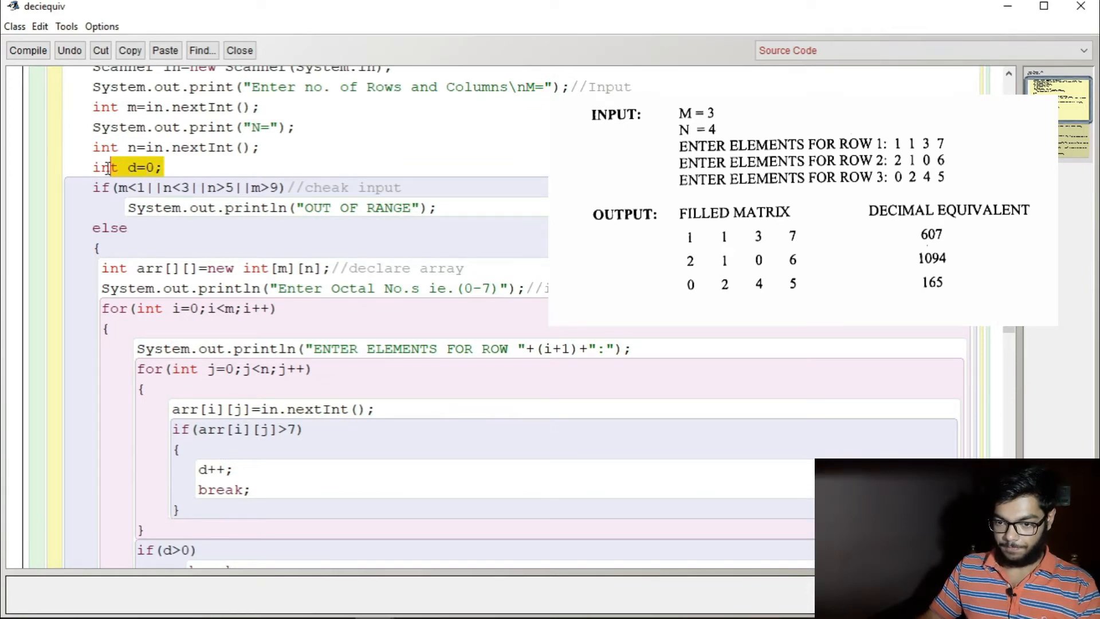
{"action": "left_click", "coordinate": [189, 168]}
{"action": "scroll", "coordinate": [220, 277], "scroll_direction": "down", "scroll_amount": 2}
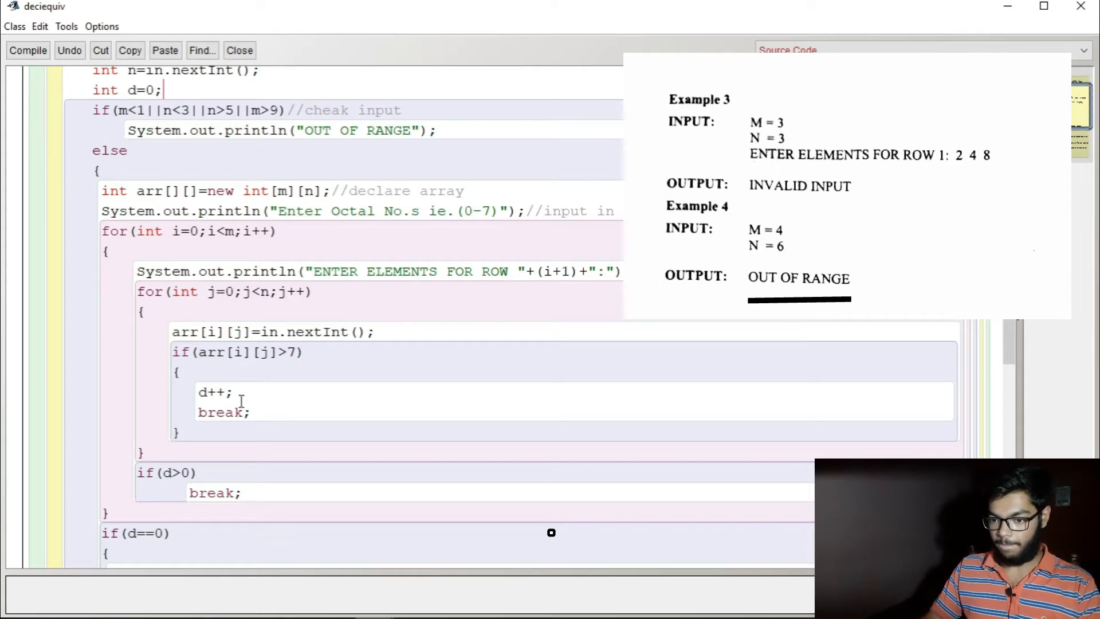
{"action": "left_click_drag", "start_coordinate": [236, 391], "coordinate": [211, 390]}
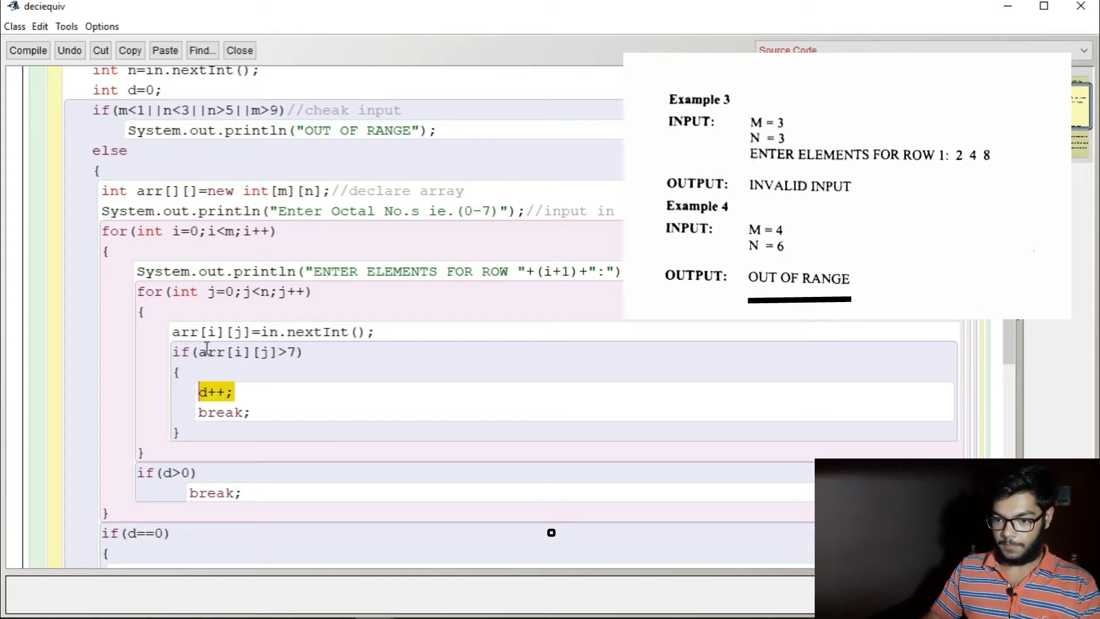
{"action": "left_click_drag", "start_coordinate": [303, 351], "coordinate": [174, 352]}
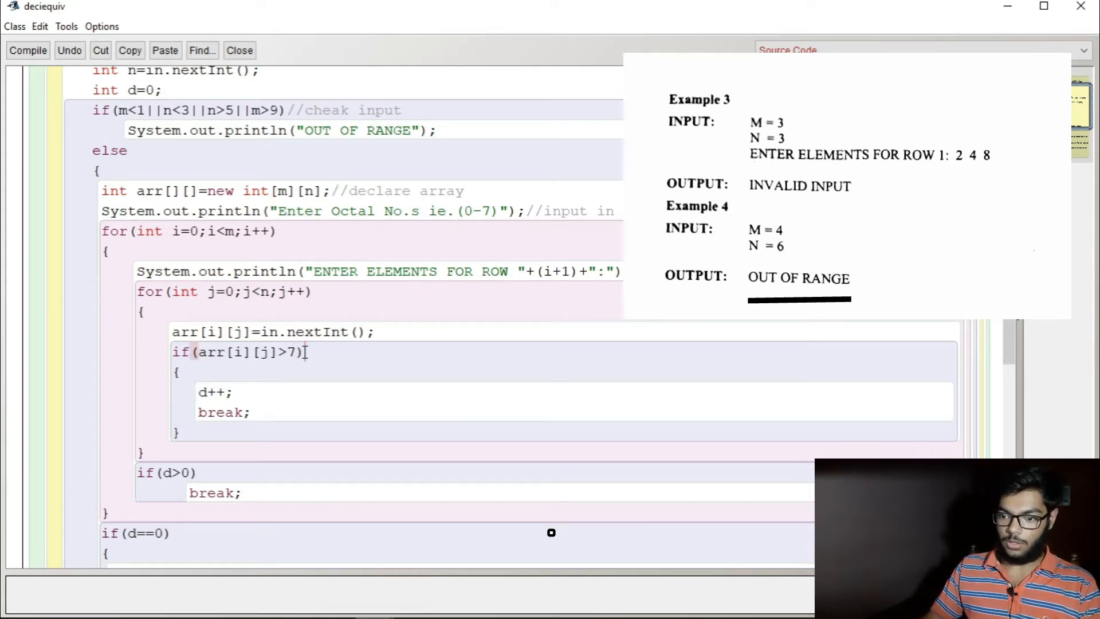
{"action": "left_click", "coordinate": [346, 368]}
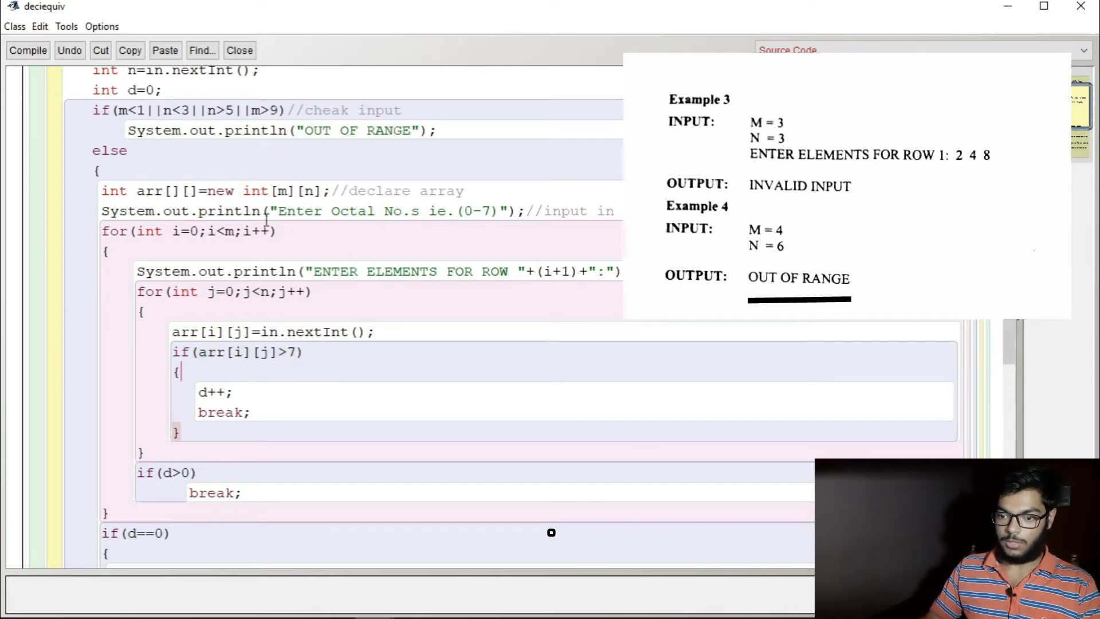
{"action": "scroll", "coordinate": [265, 213], "scroll_direction": "up", "scroll_amount": 3}
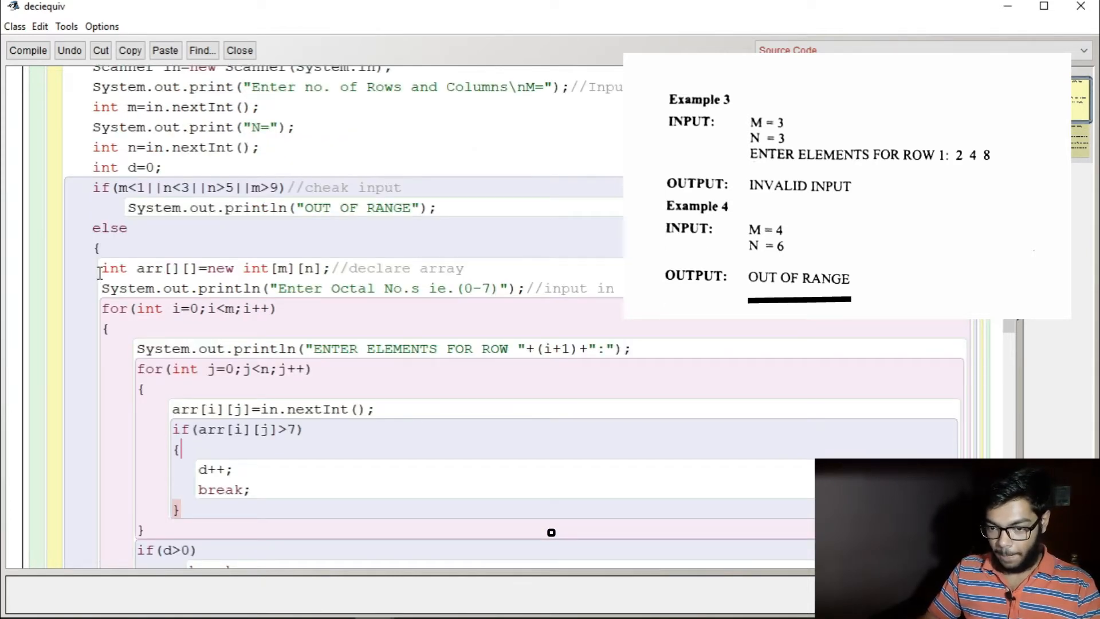
{"action": "left_click_drag", "start_coordinate": [100, 268], "coordinate": [465, 270]}
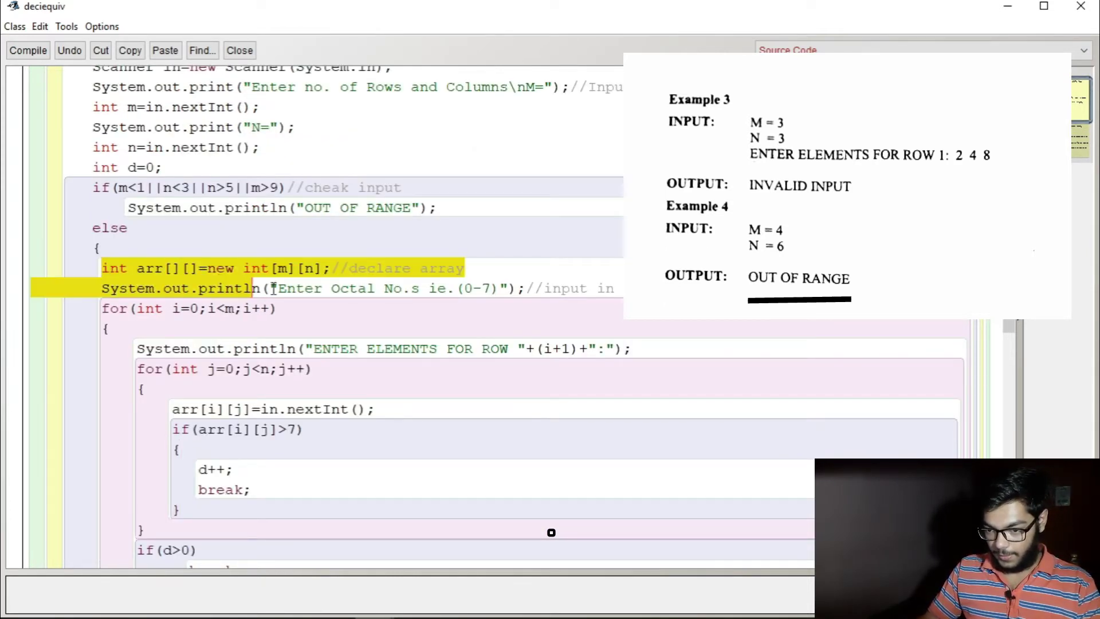
{"action": "left_click", "coordinate": [470, 270]}
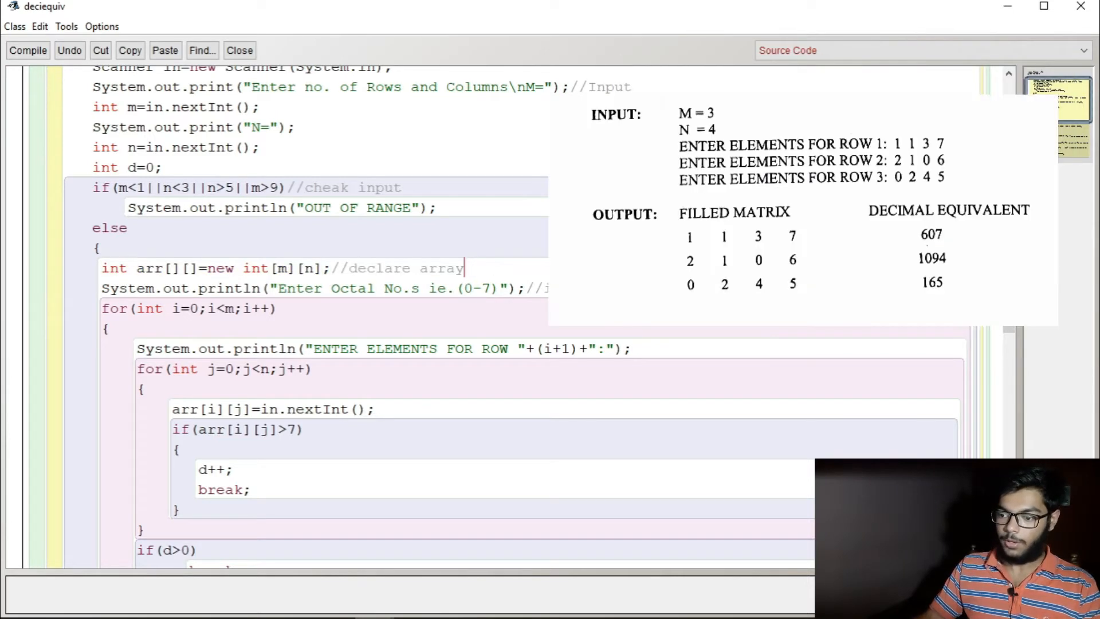
{"action": "left_click_drag", "start_coordinate": [102, 308], "coordinate": [278, 308]}
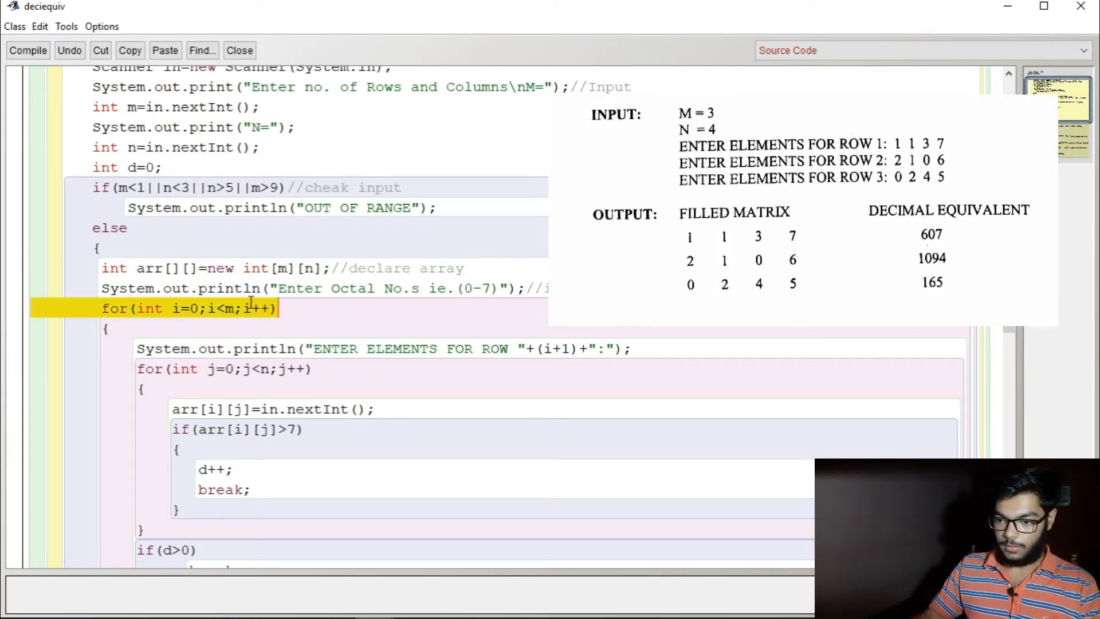
{"action": "left_click", "coordinate": [290, 315]}
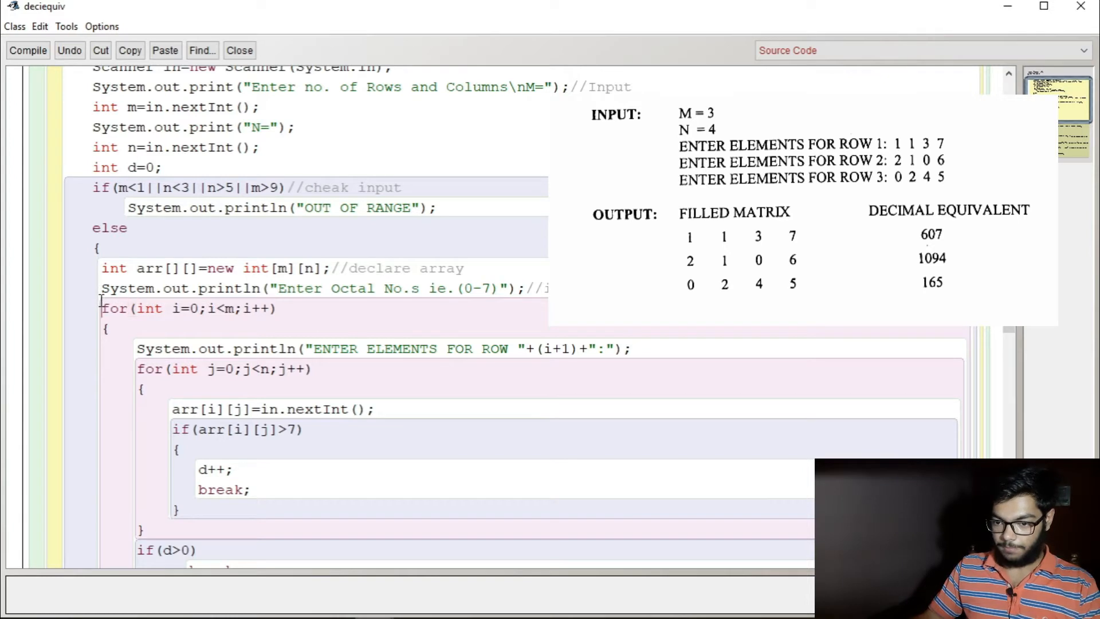
{"action": "left_click_drag", "start_coordinate": [101, 308], "coordinate": [181, 509]}
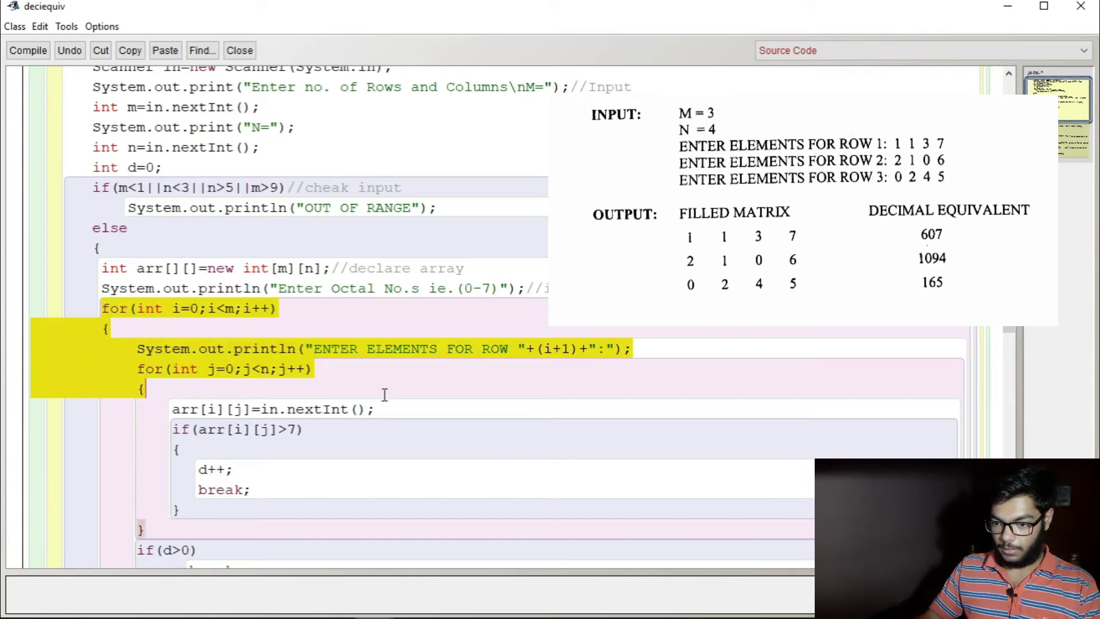
{"action": "left_click", "coordinate": [404, 427]}
{"action": "mouse_move", "coordinate": [313, 349]}
{"action": "left_mouse_down"}
{"action": "mouse_move", "coordinate": [556, 348]}
{"action": "mouse_move", "coordinate": [543, 349]}
{"action": "left_mouse_up"}
{"action": "scroll", "coordinate": [431, 384], "scroll_direction": "down", "scroll_amount": 4}
{"action": "scroll", "coordinate": [430, 384], "scroll_direction": "down", "scroll_amount": 4}
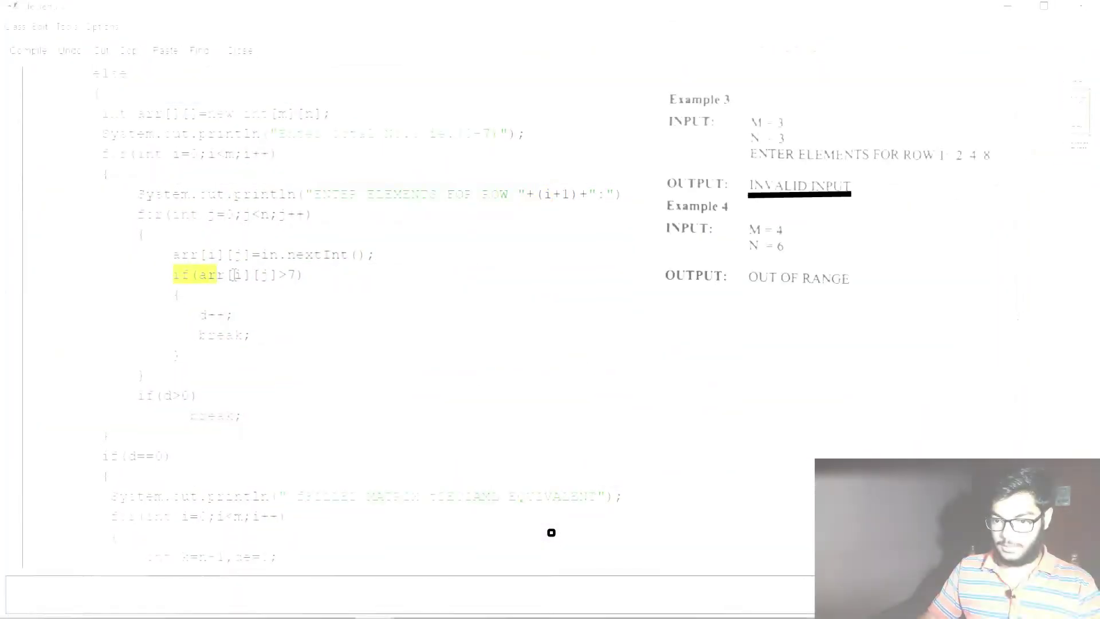
{"action": "left_click_drag", "start_coordinate": [173, 273], "coordinate": [305, 274]}
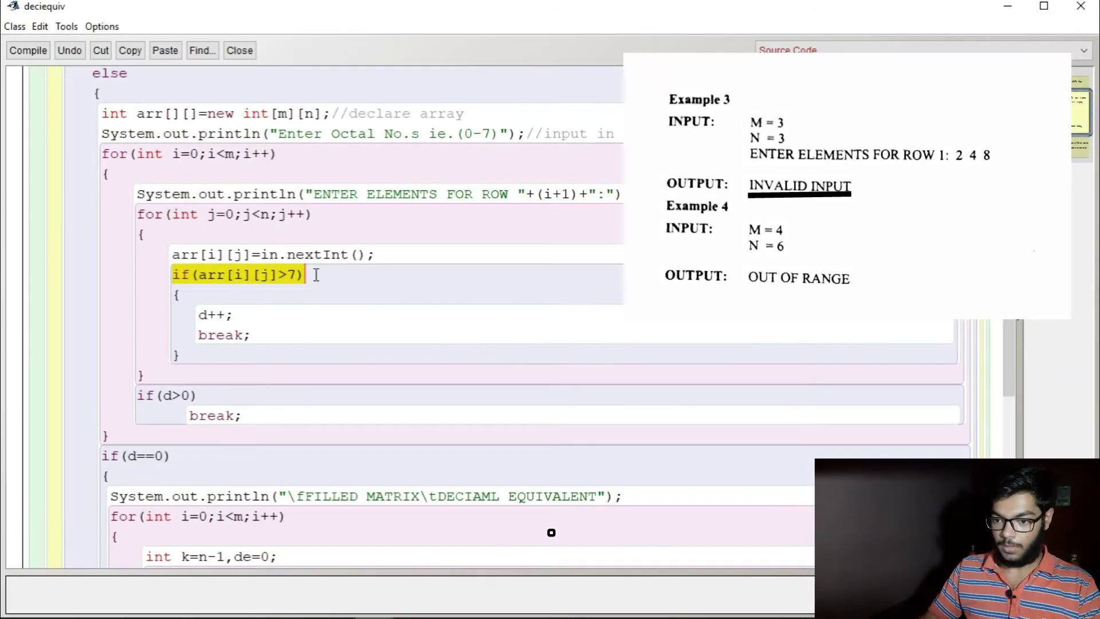
{"action": "left_click", "coordinate": [311, 276]}
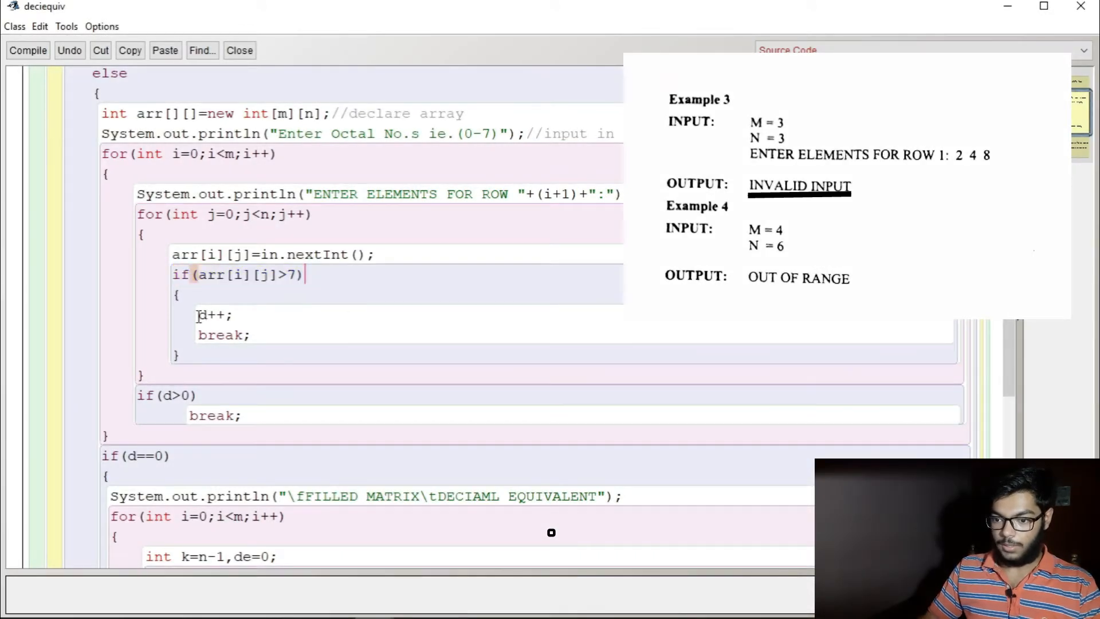
{"action": "mouse_move", "coordinate": [197, 314]}
{"action": "left_mouse_down"}
{"action": "mouse_move", "coordinate": [232, 315]}
{"action": "mouse_move", "coordinate": [161, 338]}
{"action": "left_mouse_up"}
{"action": "left_click", "coordinate": [260, 338]}
{"action": "scroll", "coordinate": [219, 377], "scroll_direction": "down", "scroll_amount": 2}
{"action": "scroll", "coordinate": [272, 342], "scroll_direction": "down", "scroll_amount": 4}
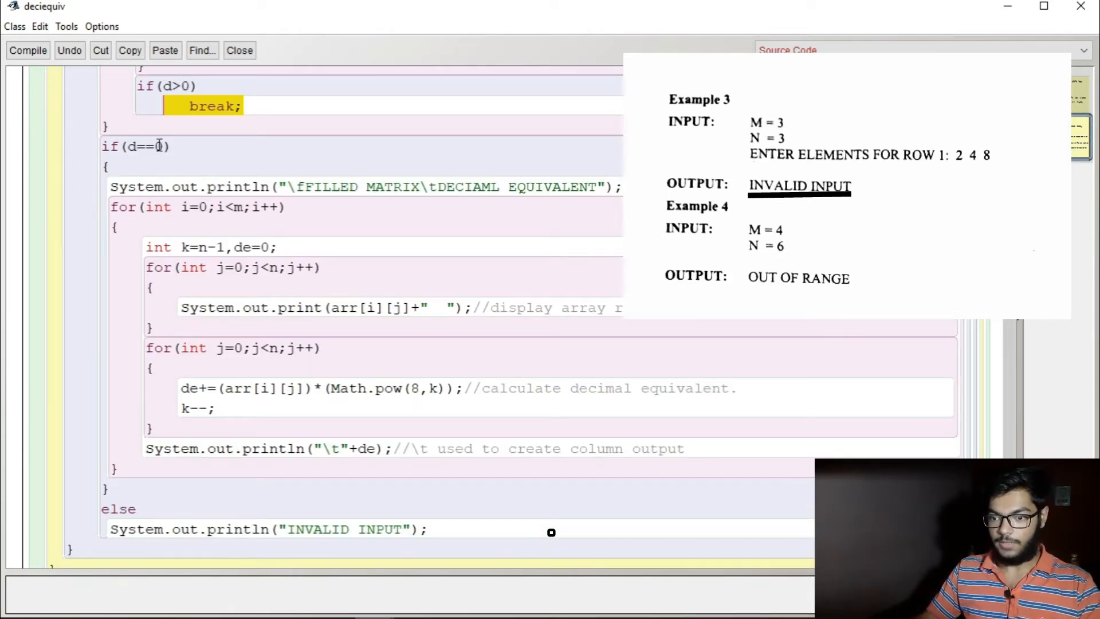
{"action": "left_click_drag", "start_coordinate": [165, 147], "coordinate": [129, 146]}
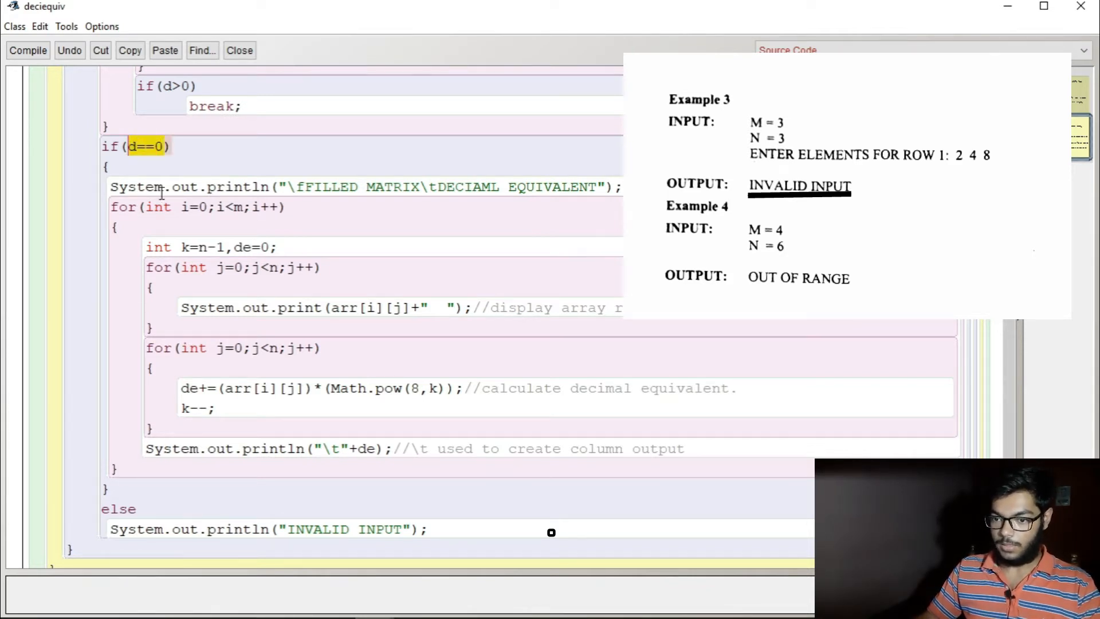
{"action": "scroll", "coordinate": [185, 433], "scroll_direction": "down", "scroll_amount": 1}
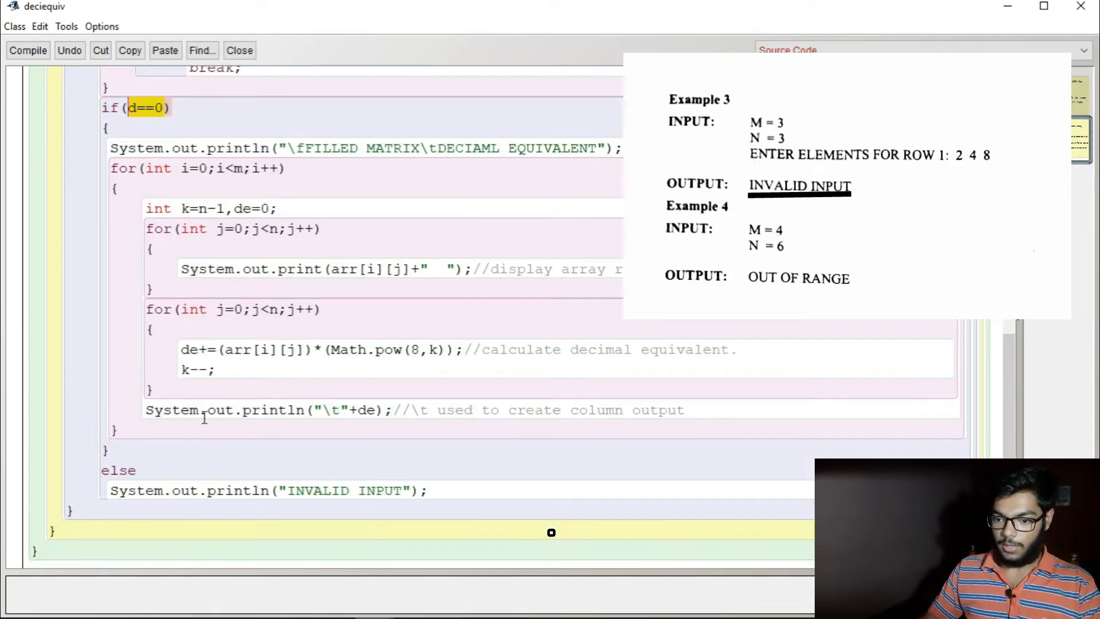
{"action": "left_click_drag", "start_coordinate": [411, 490], "coordinate": [283, 488]}
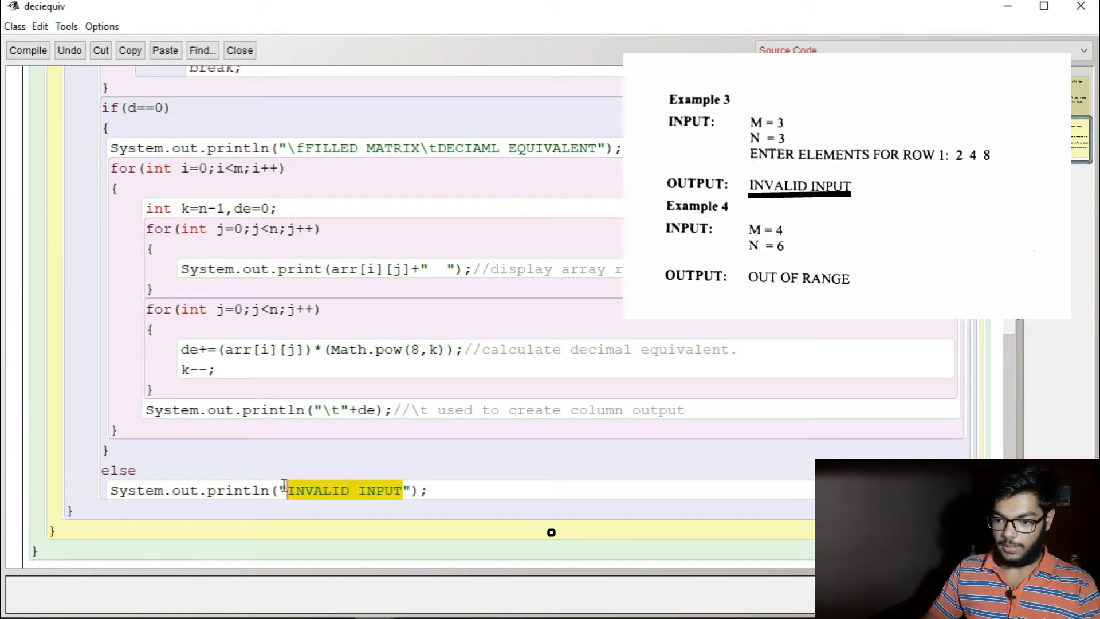
{"action": "scroll", "coordinate": [256, 329], "scroll_direction": "up", "scroll_amount": 2}
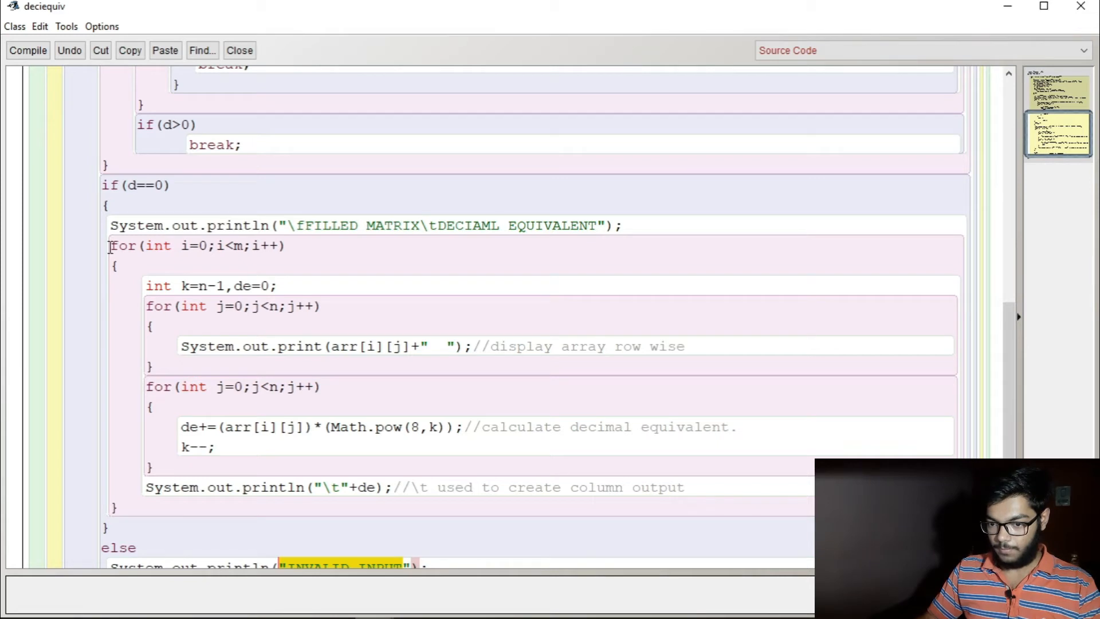
{"action": "left_click_drag", "start_coordinate": [110, 246], "coordinate": [313, 397]}
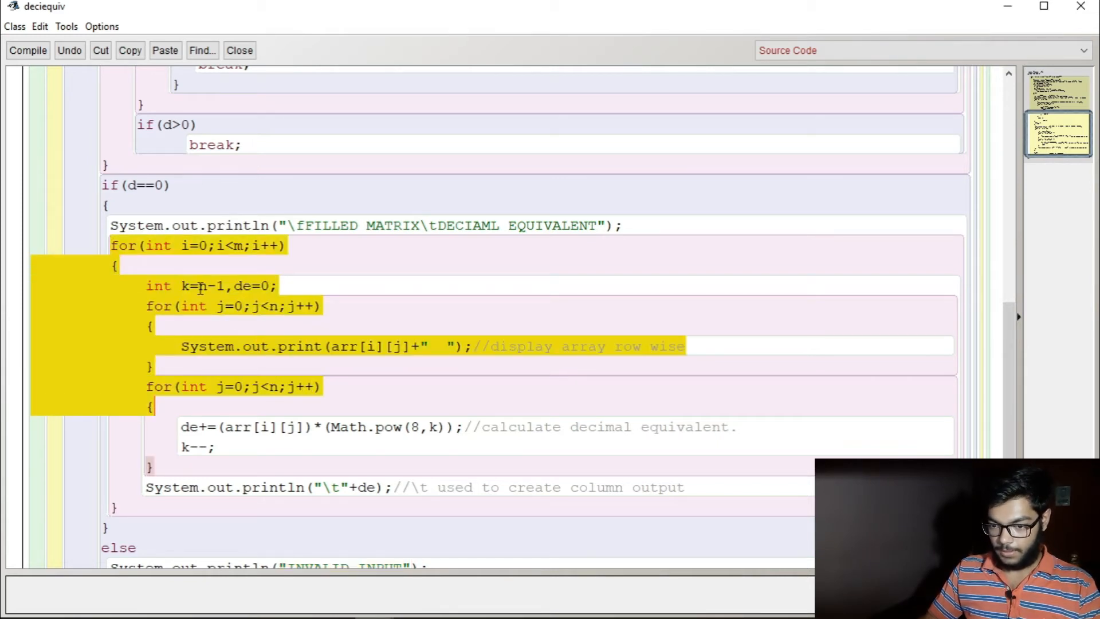
{"action": "left_click", "coordinate": [313, 284]}
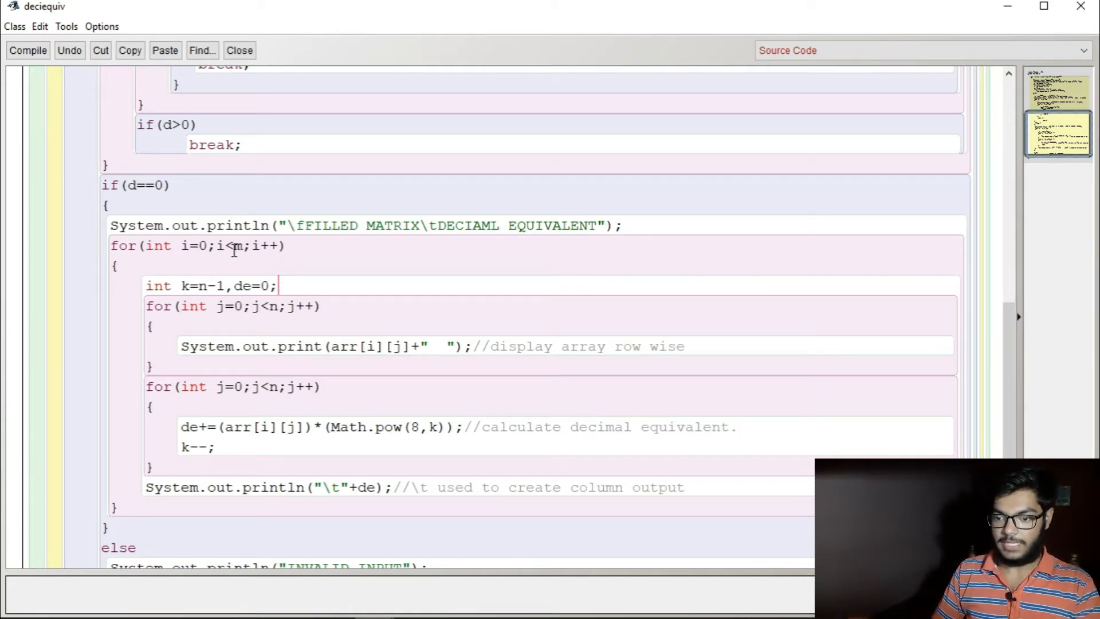
{"action": "scroll", "coordinate": [201, 359], "scroll_direction": "down", "scroll_amount": 3}
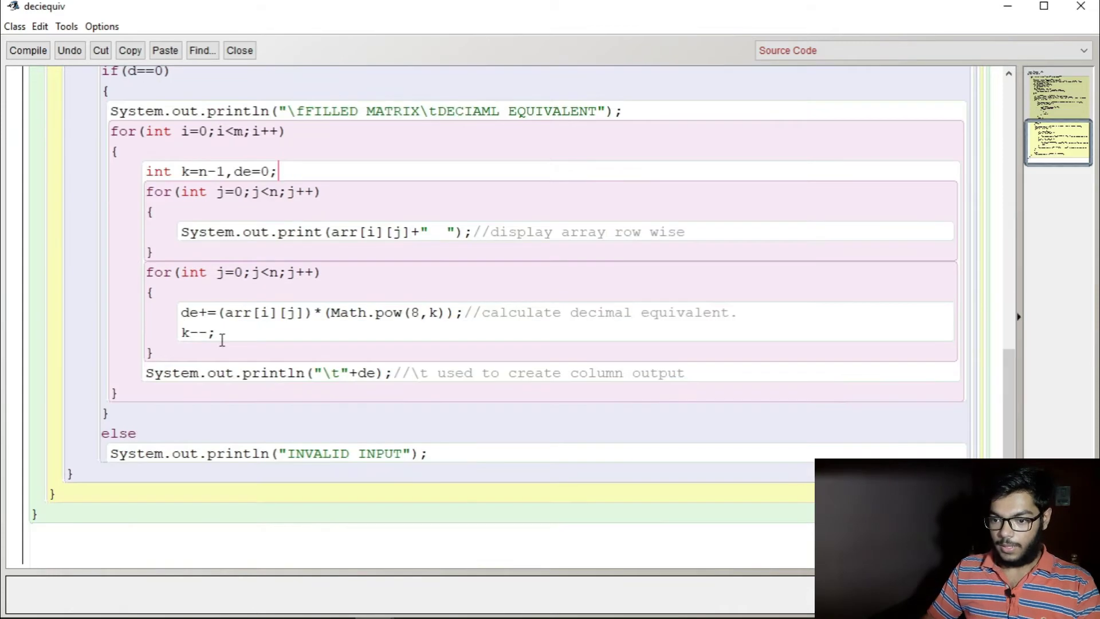
{"action": "left_click", "coordinate": [274, 192]}
{"action": "left_click_drag", "start_coordinate": [687, 232], "coordinate": [182, 234]}
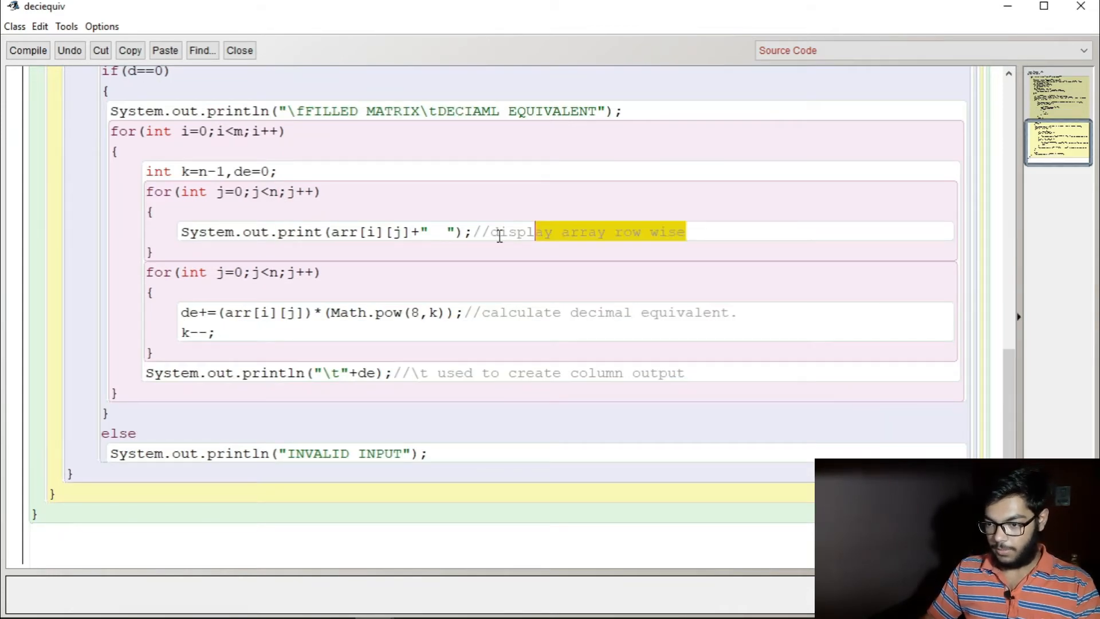
{"action": "left_click", "coordinate": [207, 251]}
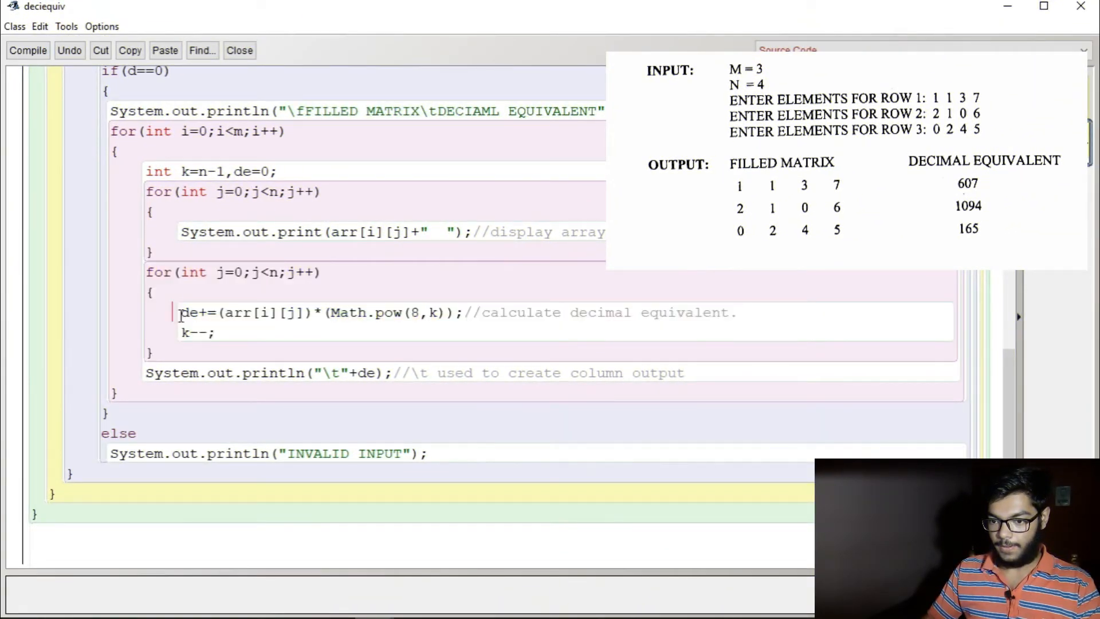
{"action": "left_click_drag", "start_coordinate": [180, 313], "coordinate": [473, 312]}
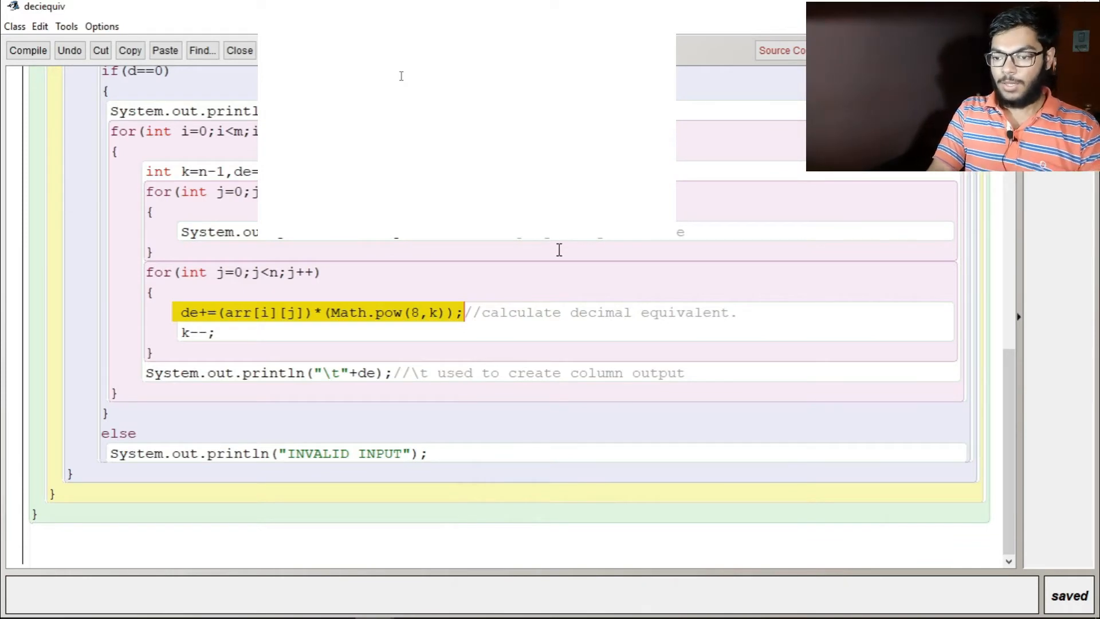
{"action": "left_click", "coordinate": [219, 333]}
{"action": "left_click_drag", "start_coordinate": [219, 333], "coordinate": [181, 332]}
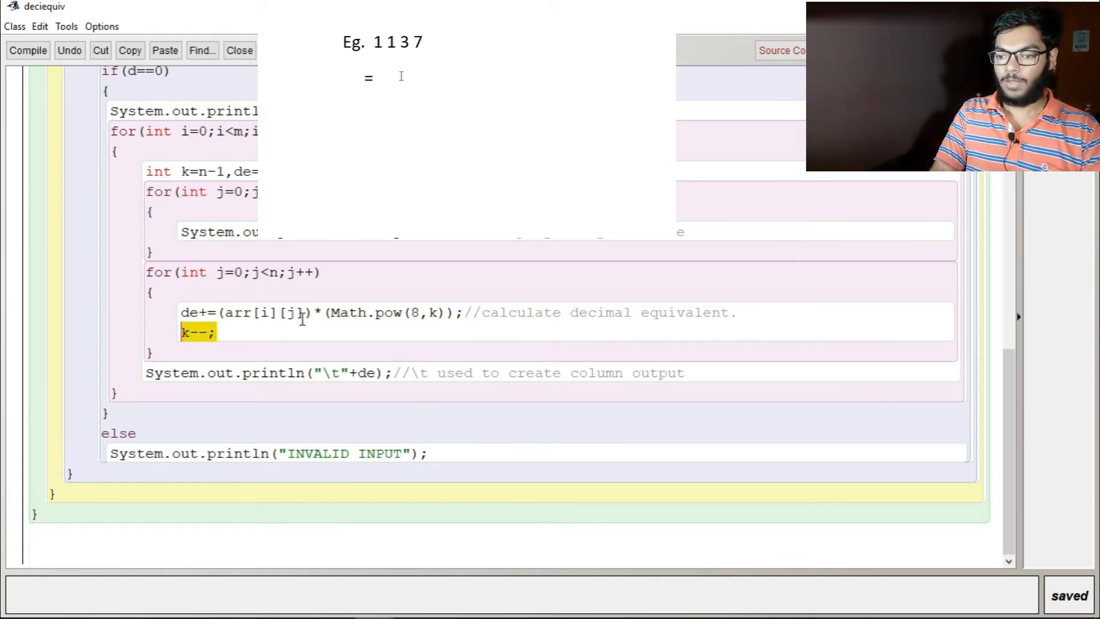
{"action": "type", "text": "1*8³"}
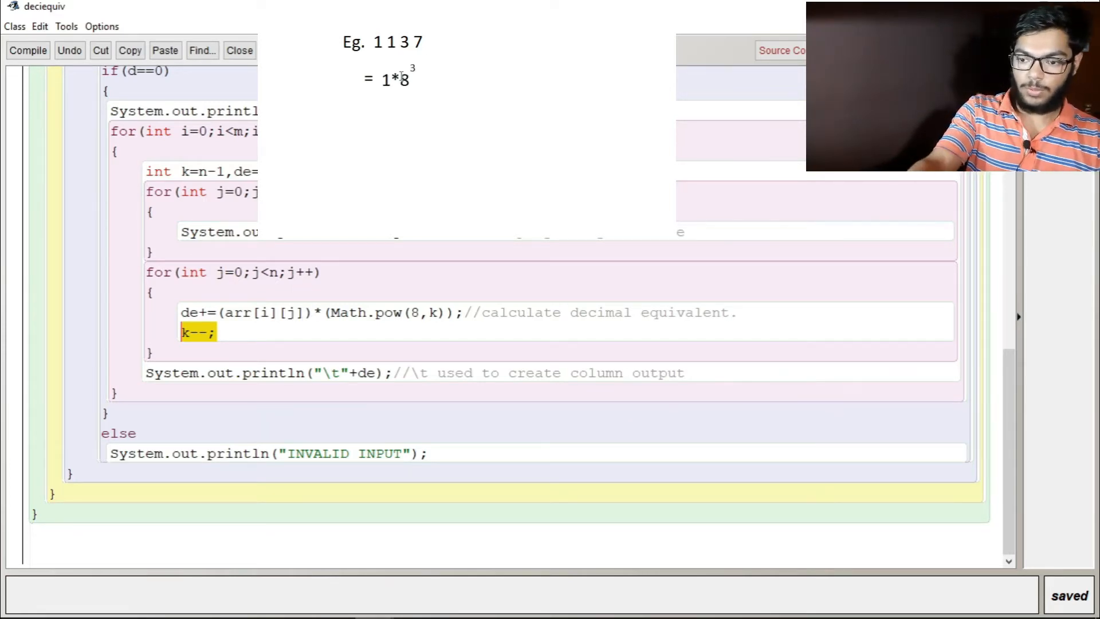
{"action": "key", "text": "shift+Up"}
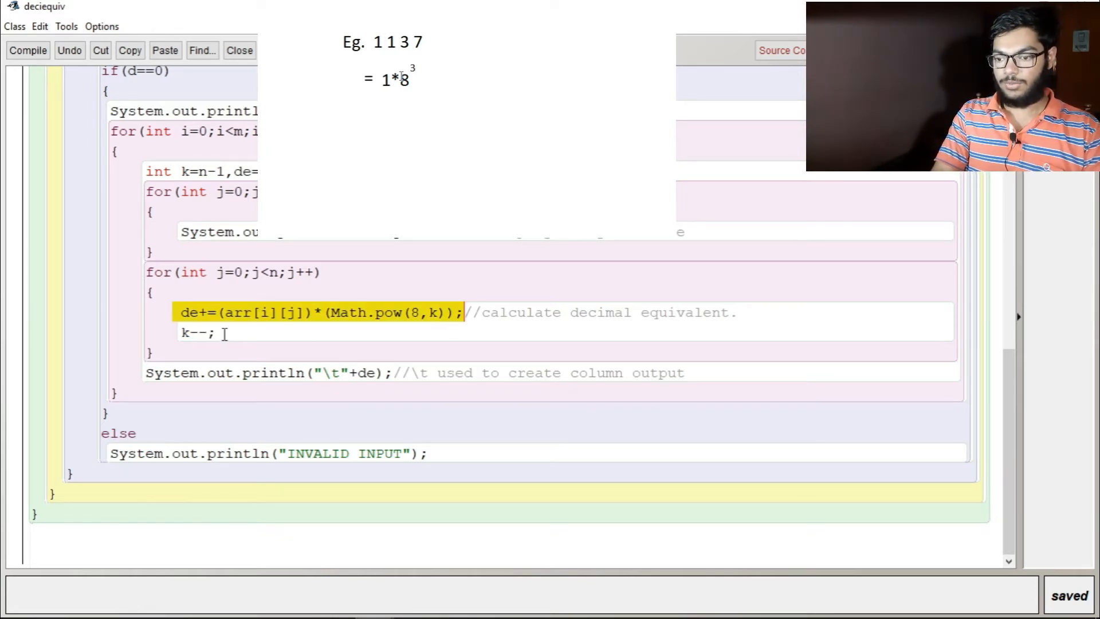
{"action": "left_click_drag", "start_coordinate": [222, 332], "coordinate": [189, 333]}
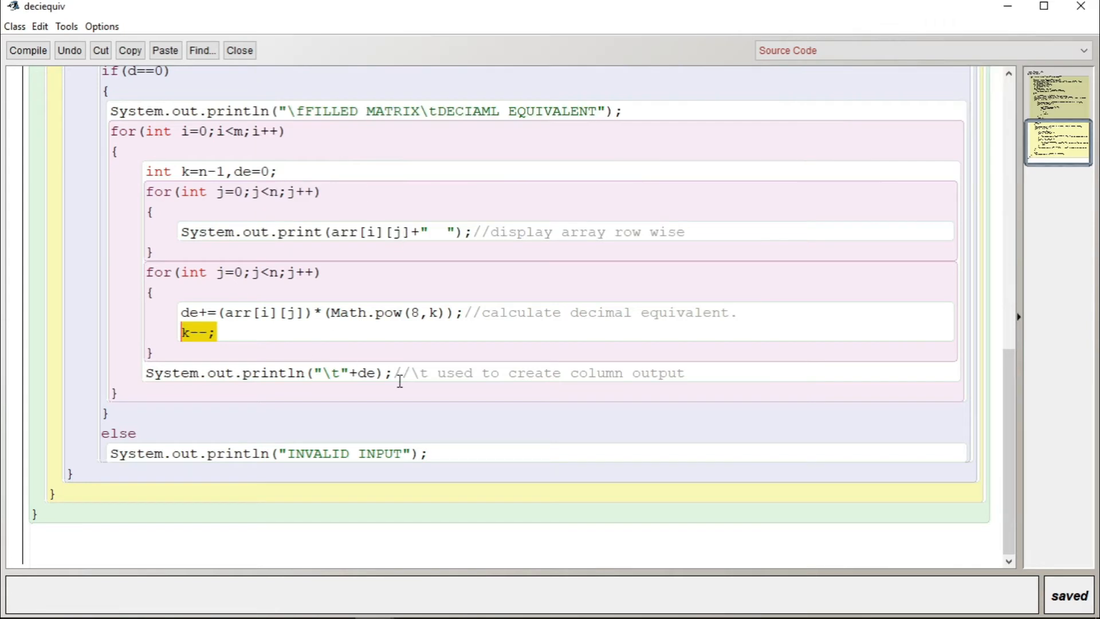
{"action": "left_click_drag", "start_coordinate": [387, 372], "coordinate": [324, 372]}
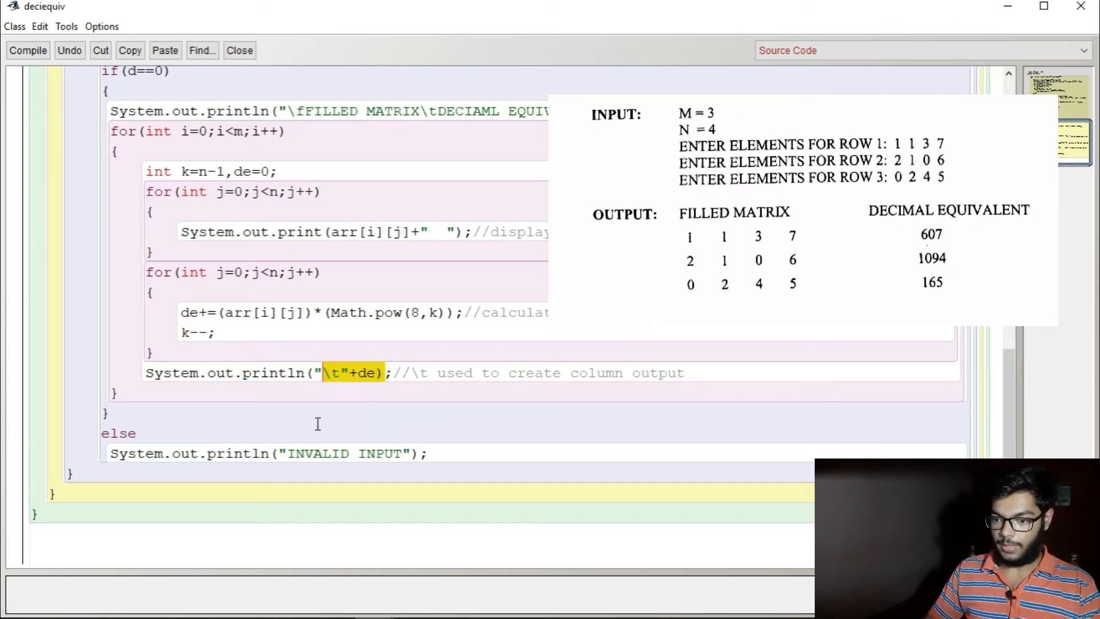
{"action": "left_click_drag", "start_coordinate": [427, 453], "coordinate": [217, 453]}
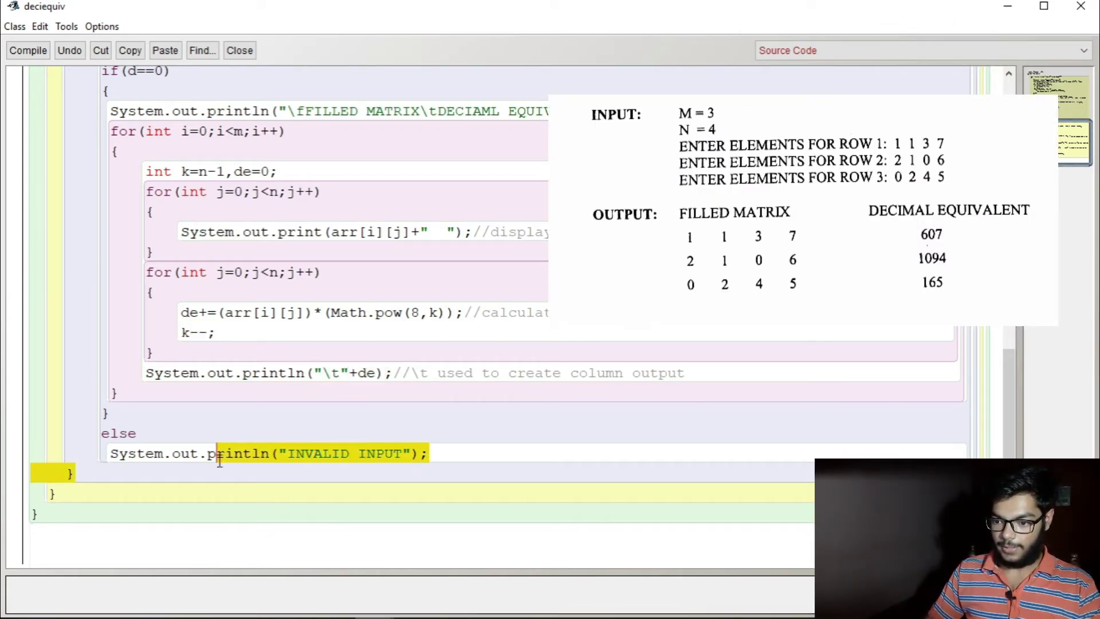
{"action": "left_click", "coordinate": [257, 485]}
{"action": "scroll", "coordinate": [249, 344], "scroll_direction": "up", "scroll_amount": 10}
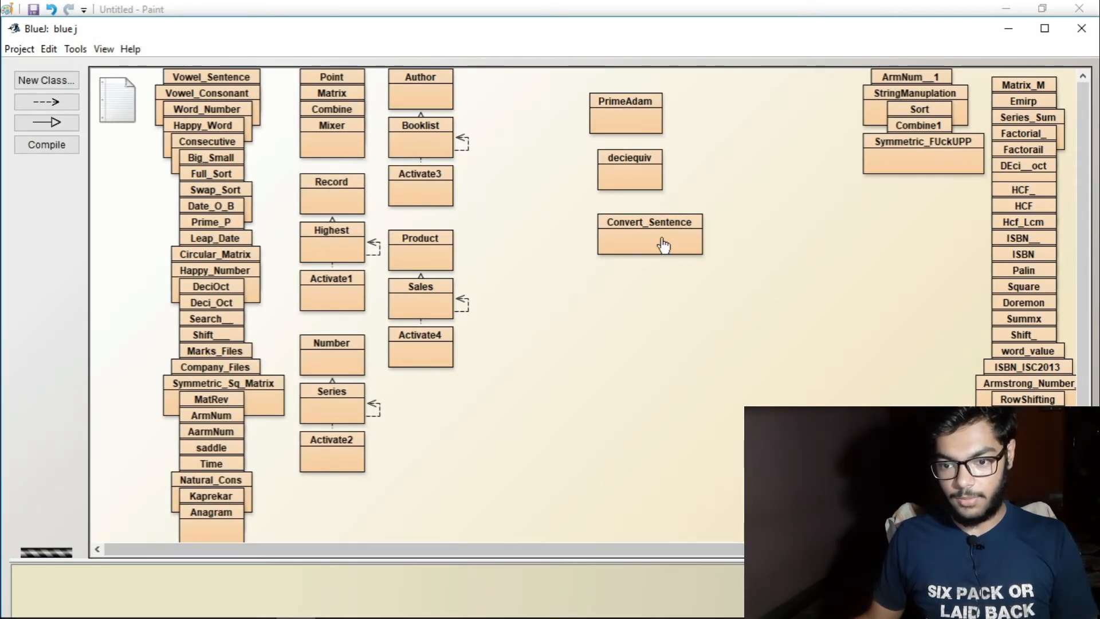
Step: Glance at the Convert_Sentence source, then start its void main from the class diagram
{"action": "double_click", "coordinate": [663, 239]}
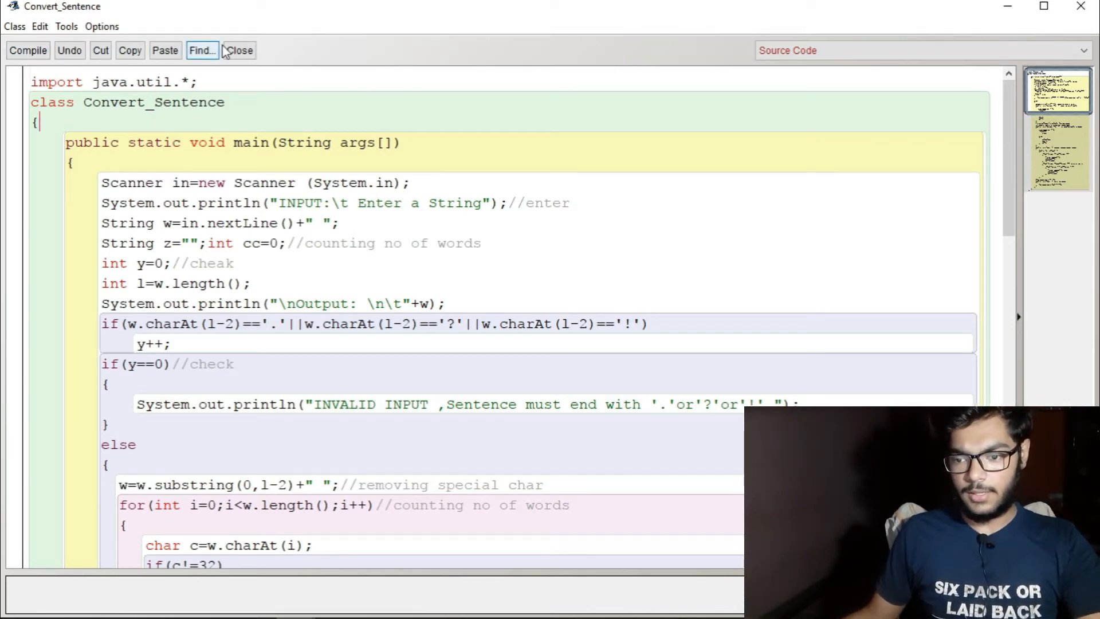
{"action": "left_click", "coordinate": [239, 50]}
{"action": "right_click", "coordinate": [643, 241]}
{"action": "left_click", "coordinate": [679, 280]}
{"action": "left_click", "coordinate": [559, 388]}
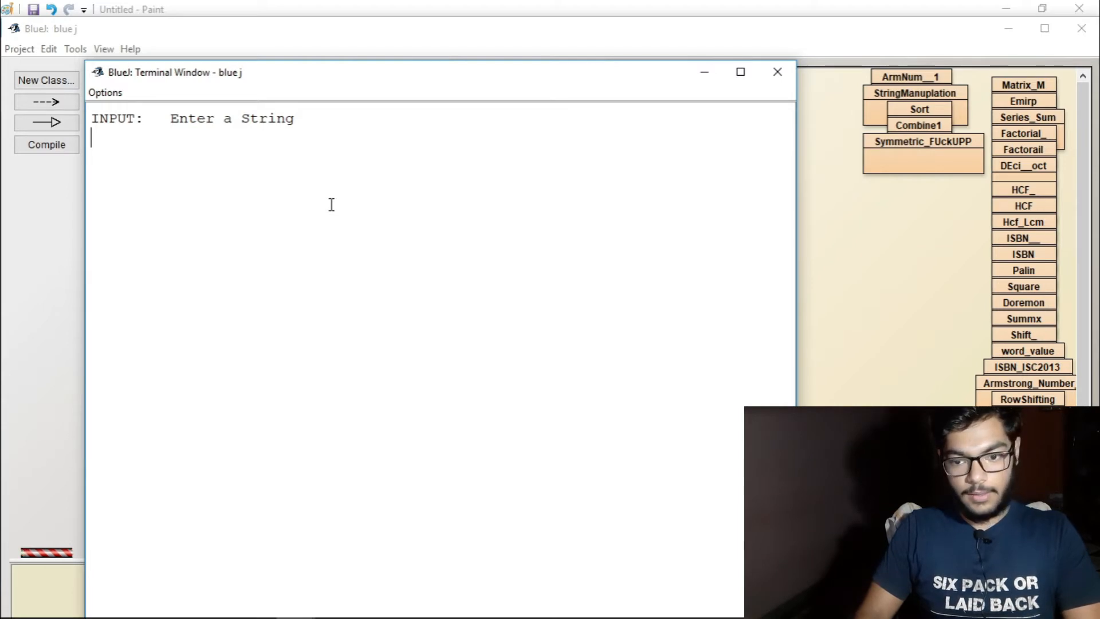
{"action": "type", "text": "AS YOU SOW SO "}
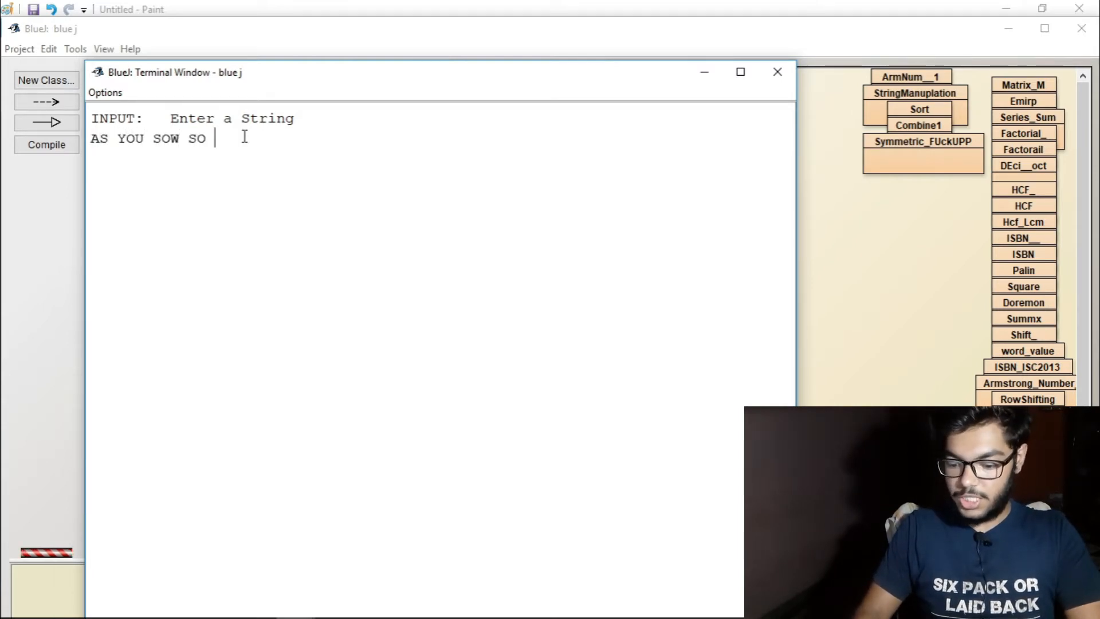
{"action": "type", "text": "SHALLL"}
Step: Enter AS YOU SOW SO SHALL YOU REAP. in the Terminal, view the length-sorted words, and reopen the source
{"action": "key", "text": "BackSpace"}
{"action": "key", "text": "BackSpace"}
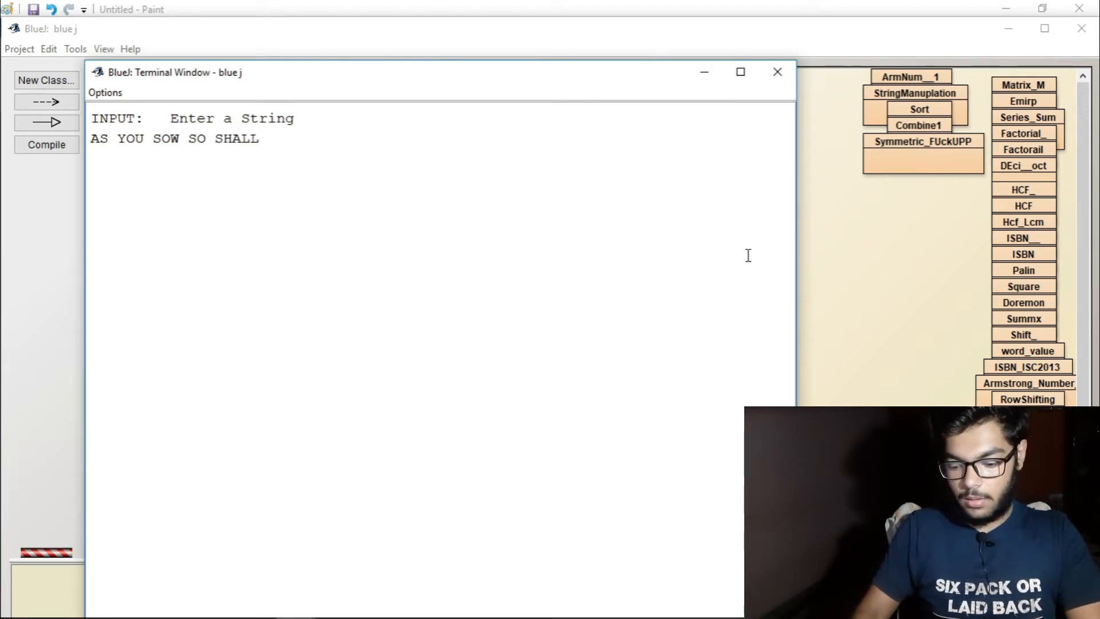
{"action": "type", "text": "YP"}
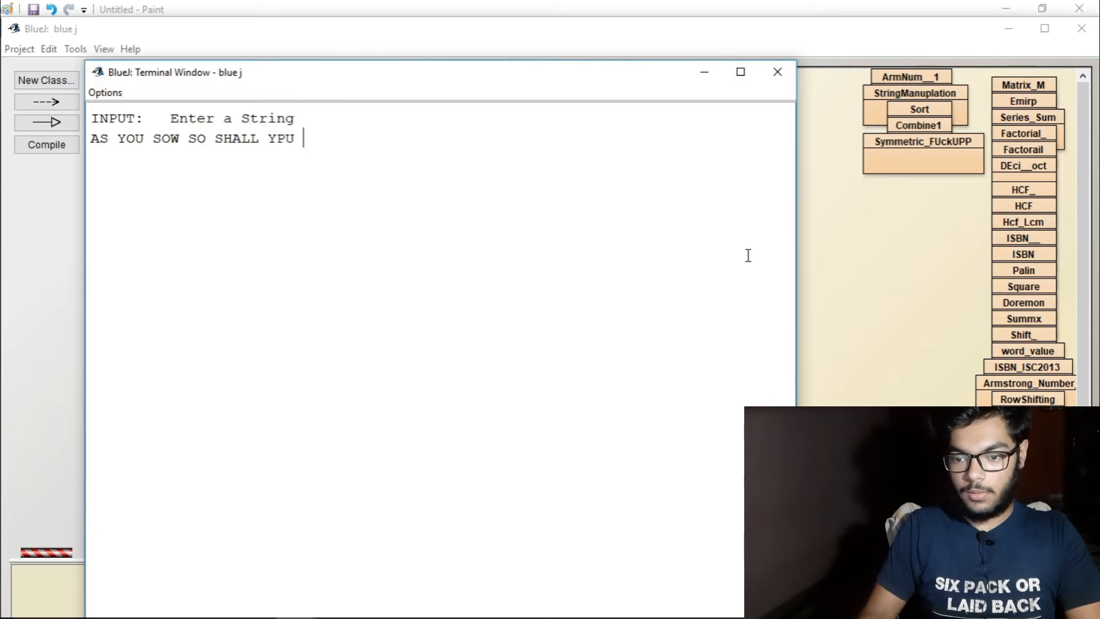
{"action": "key", "text": "BackSpace"}
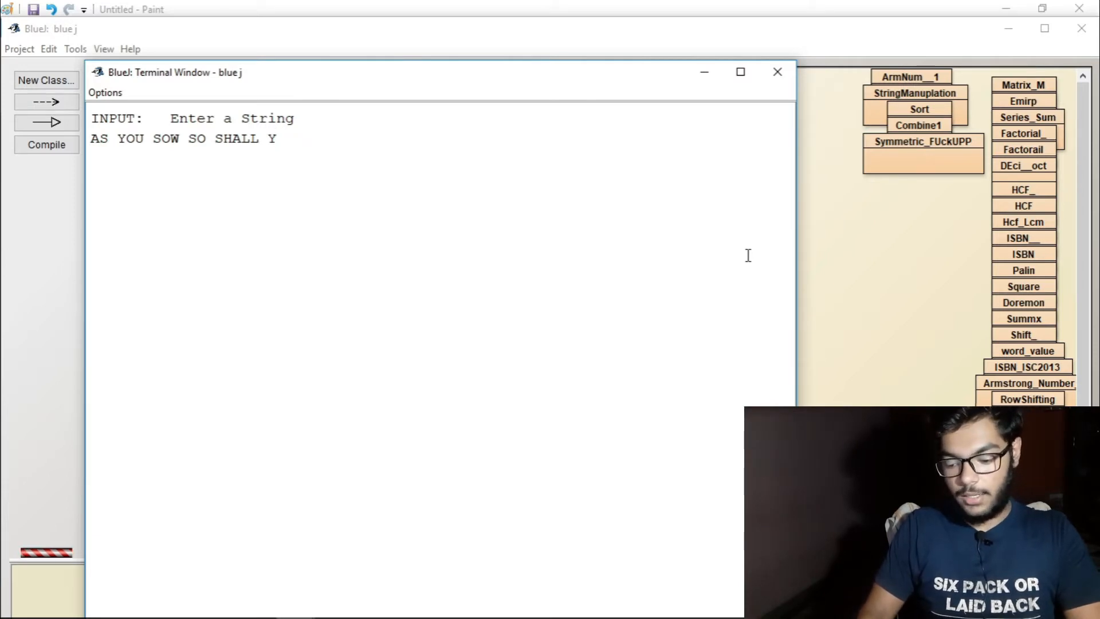
{"action": "type", "text": "OU "}
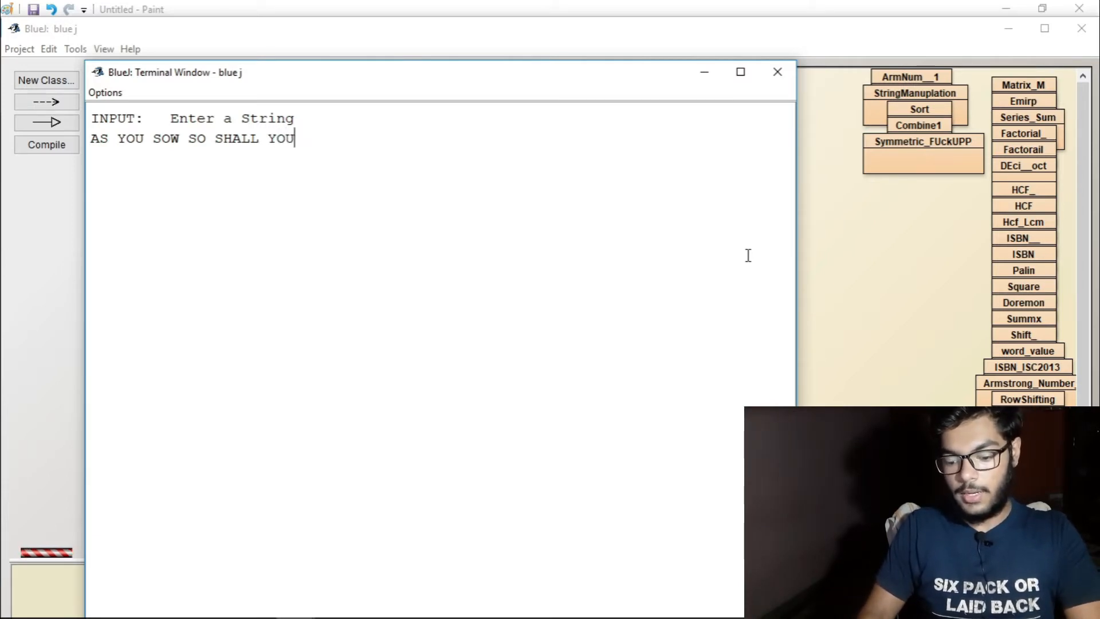
{"action": "type", "text": "REAP"}
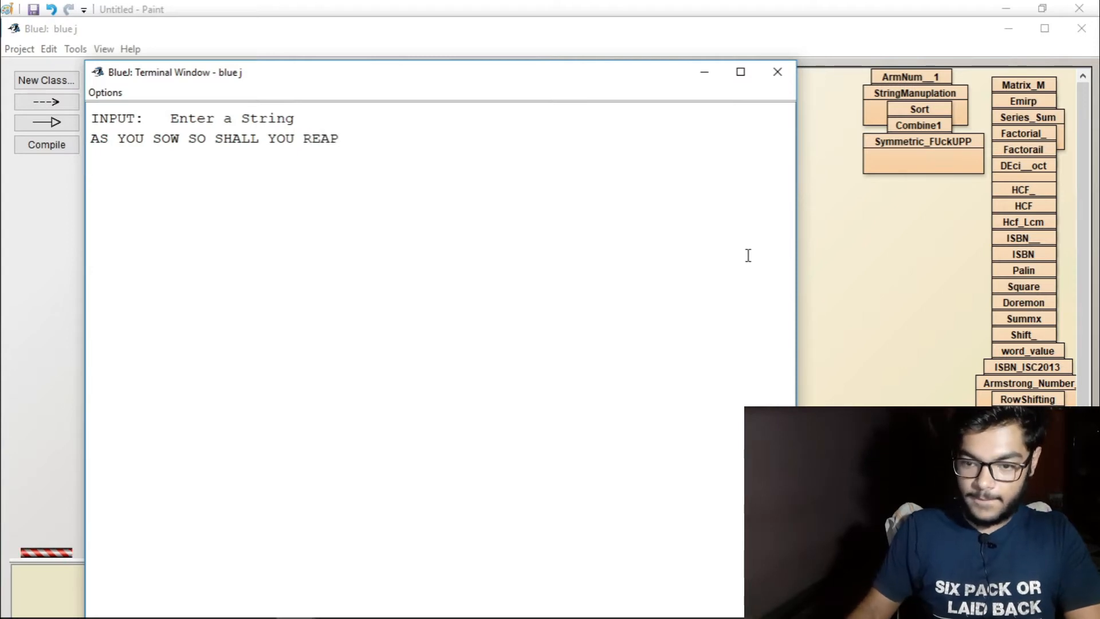
{"action": "type", "text": "."}
{"action": "key", "text": "Return"}
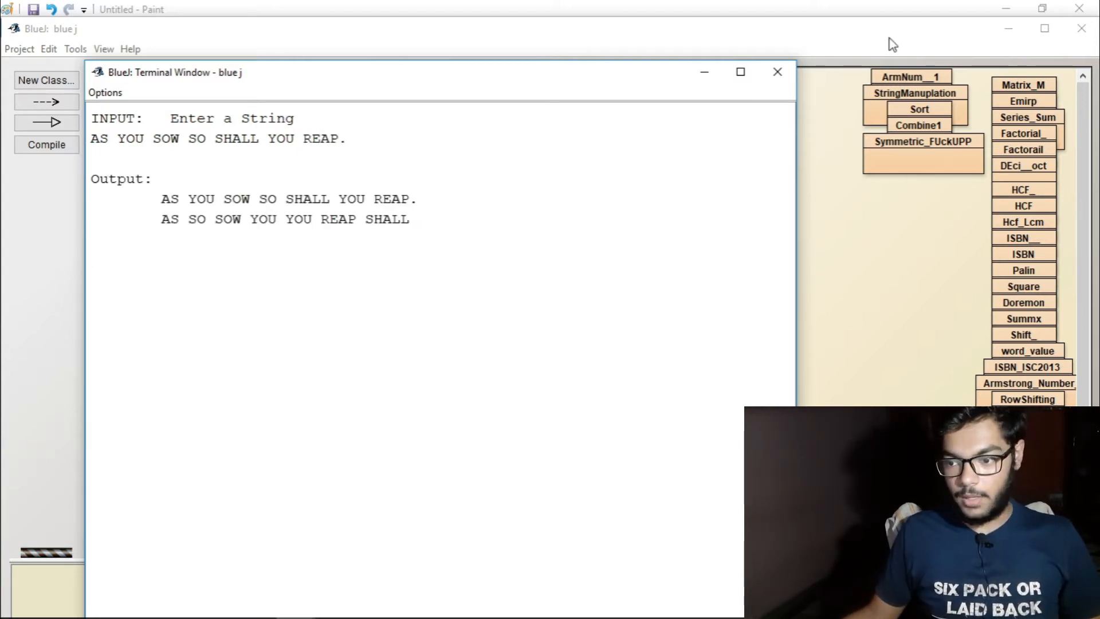
{"action": "left_click", "coordinate": [777, 71]}
{"action": "double_click", "coordinate": [648, 233]}
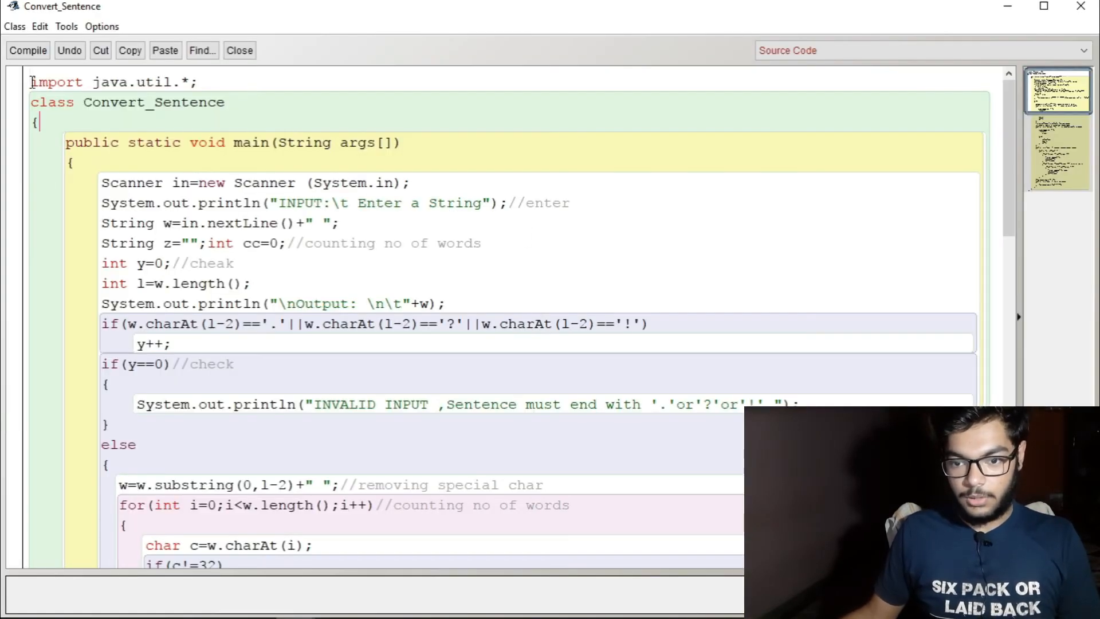
Step: Highlight the class declaration, Scanner/prompt lines and the nextLine sentence-reading line, then bring up the Start menu
{"action": "triple_click", "coordinate": [32, 80]}
{"action": "left_click", "coordinate": [272, 100]}
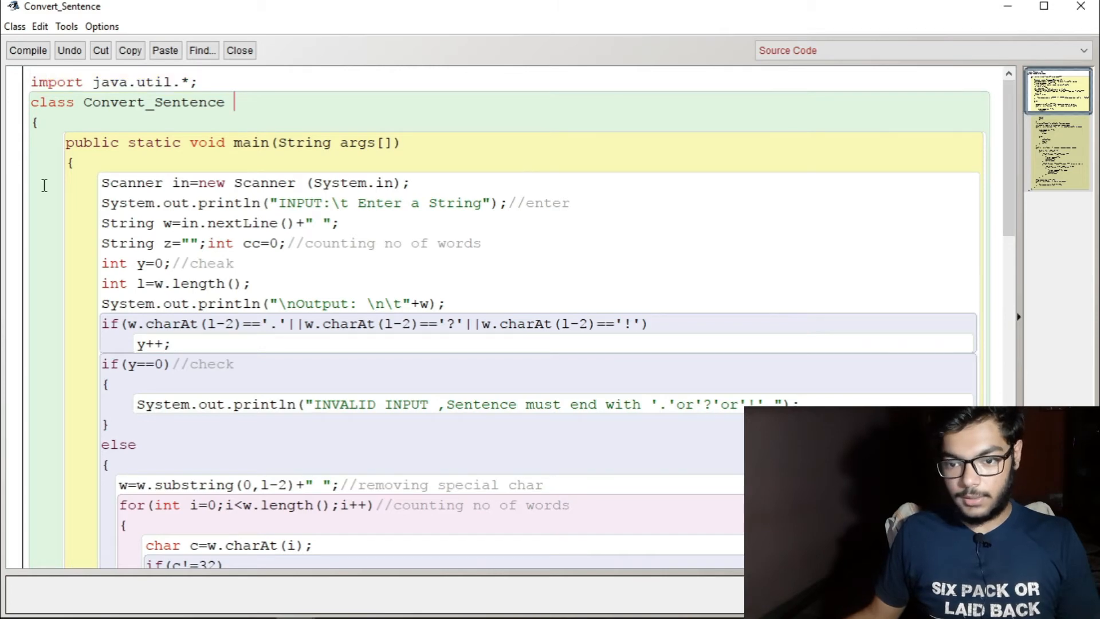
{"action": "scroll", "coordinate": [194, 184], "scroll_direction": "down", "scroll_amount": 2}
{"action": "scroll", "coordinate": [97, 159], "scroll_direction": "down", "scroll_amount": 1}
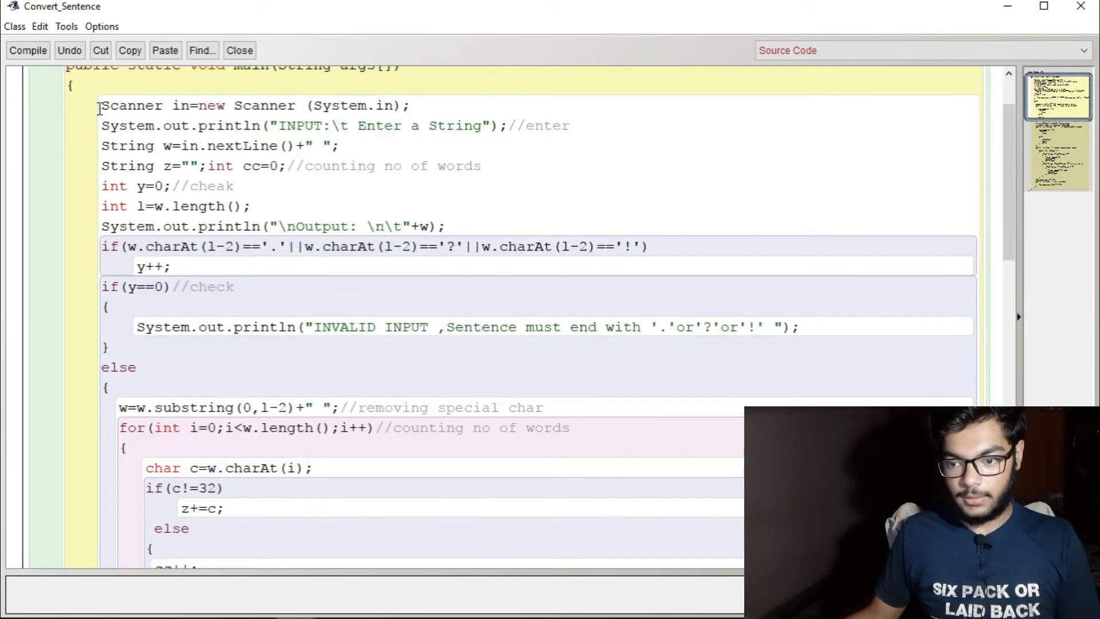
{"action": "left_click_drag", "start_coordinate": [571, 127], "coordinate": [103, 107]}
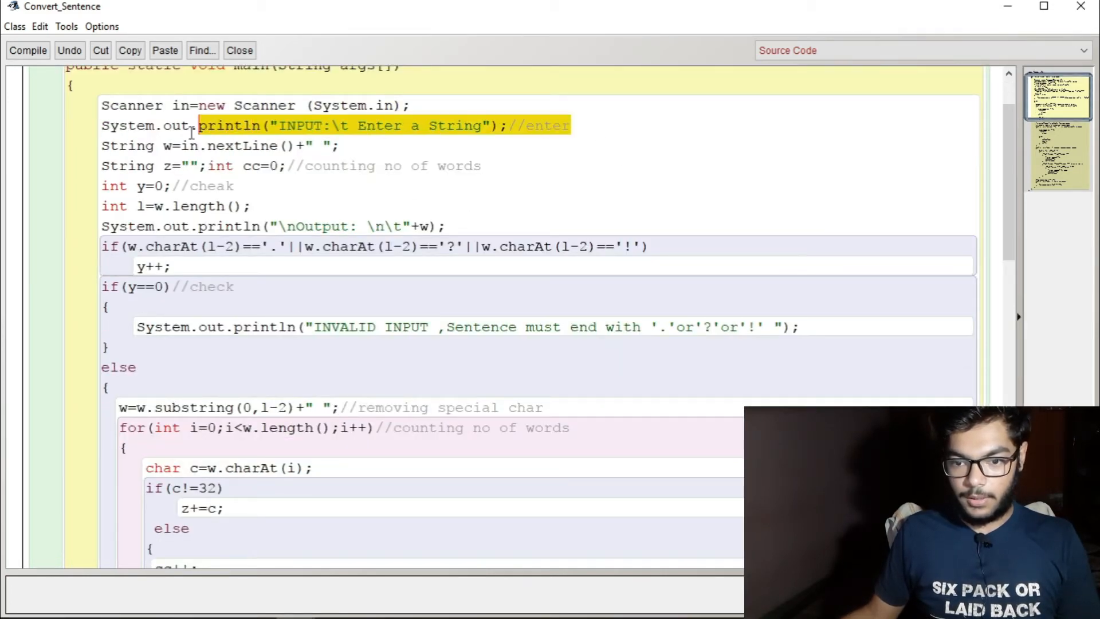
{"action": "left_click", "coordinate": [105, 145]}
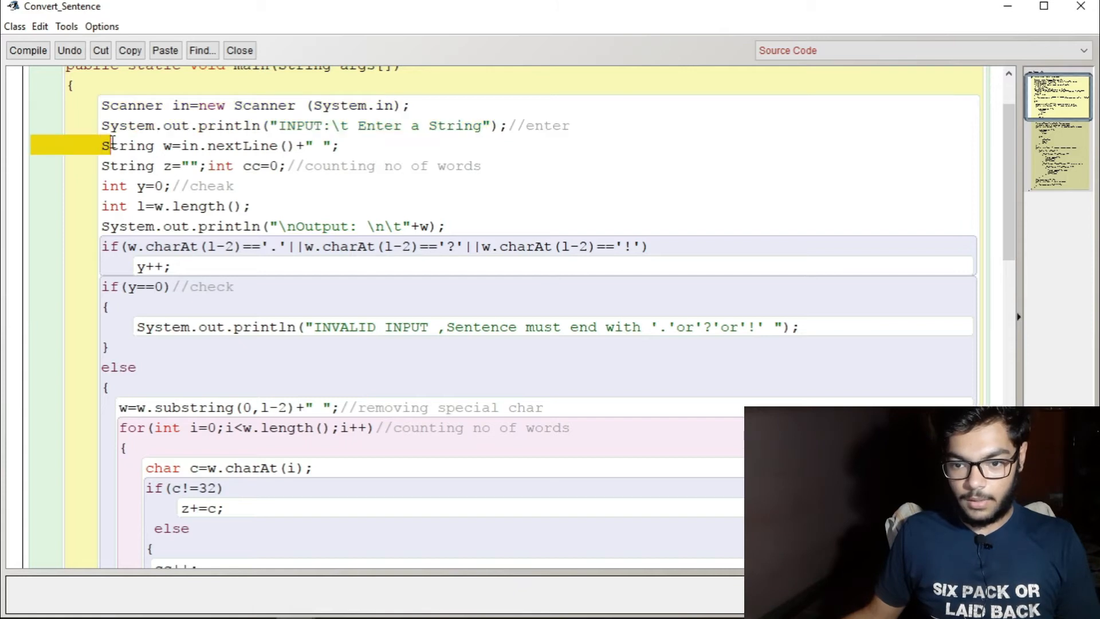
{"action": "left_click_drag", "start_coordinate": [98, 145], "coordinate": [340, 146]}
{"action": "left_click", "coordinate": [340, 145]}
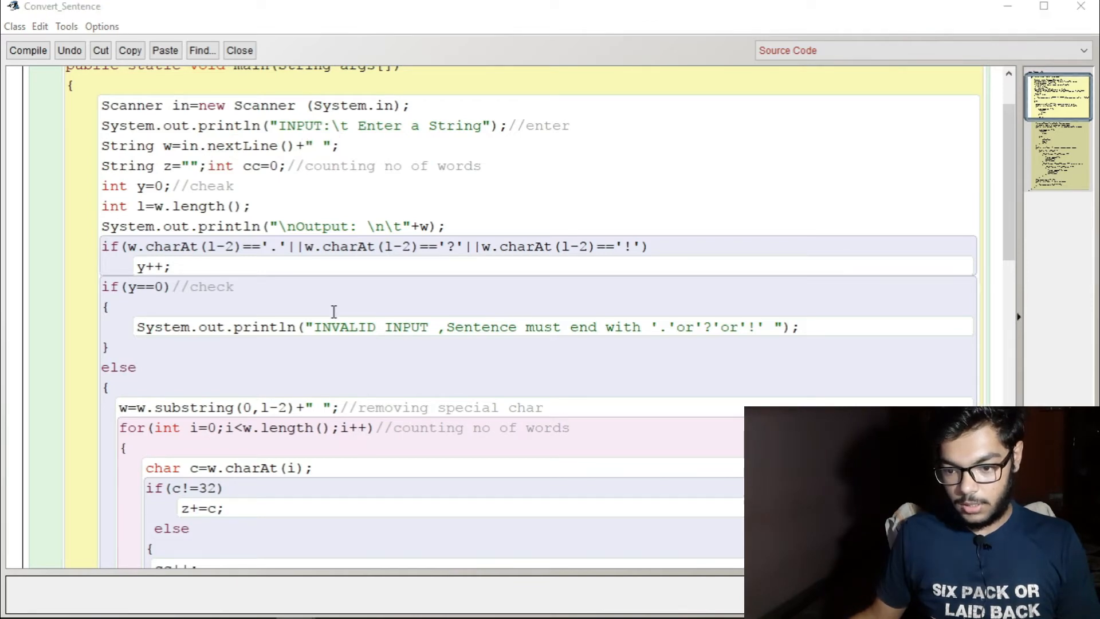
{"action": "key", "text": "super"}
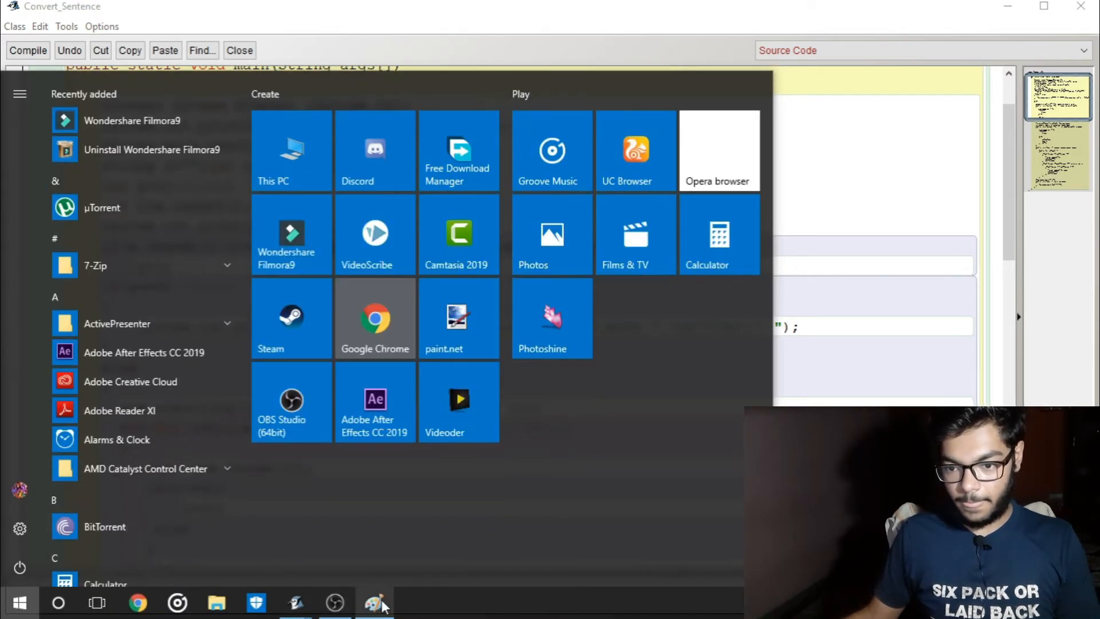
Step: In the Paint note, draw vertical boundary strokes between A and DOG, above the D, and after the full stop
{"action": "left_click", "coordinate": [377, 604]}
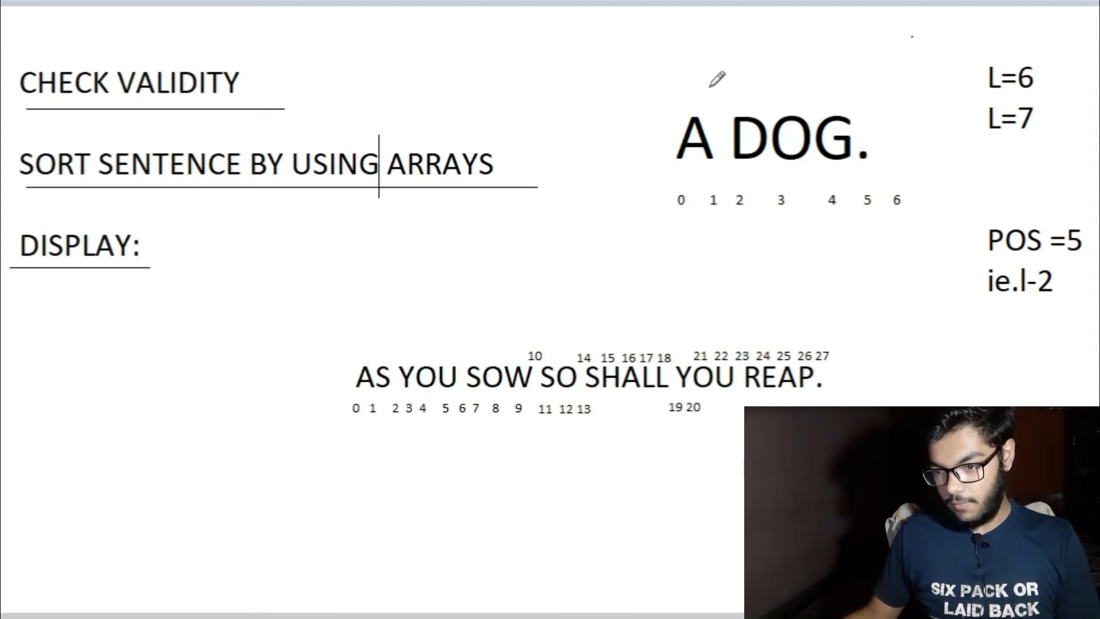
{"action": "left_click_drag", "start_coordinate": [709, 86], "coordinate": [709, 223]}
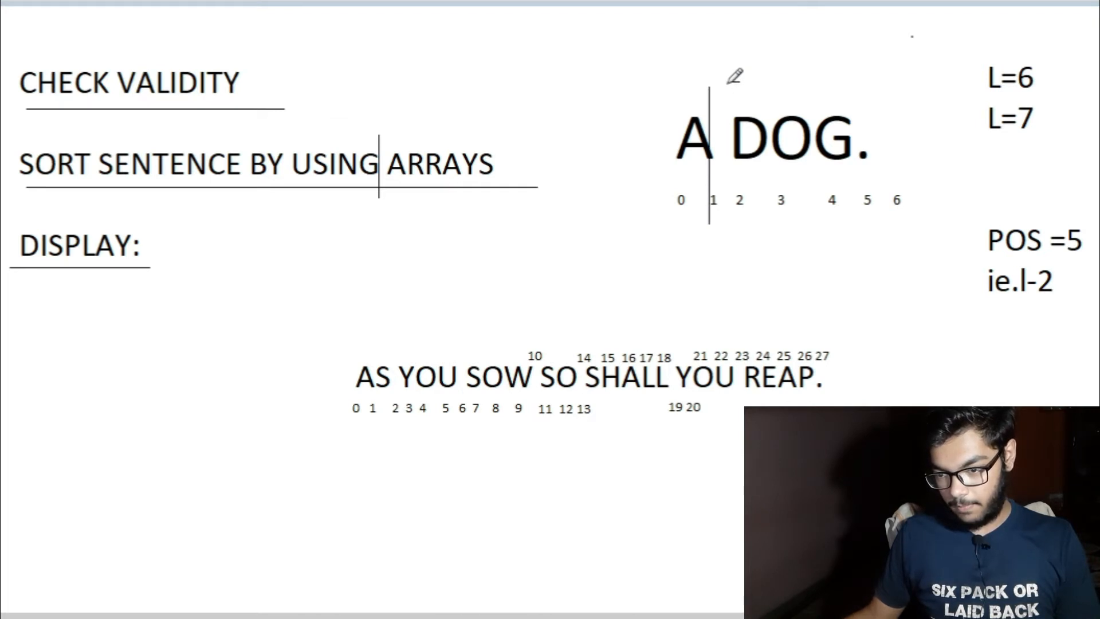
{"action": "mouse_move", "coordinate": [737, 113]}
{"action": "left_mouse_down"}
{"action": "mouse_move", "coordinate": [730, 85]}
{"action": "mouse_move", "coordinate": [732, 236]}
{"action": "left_mouse_up"}
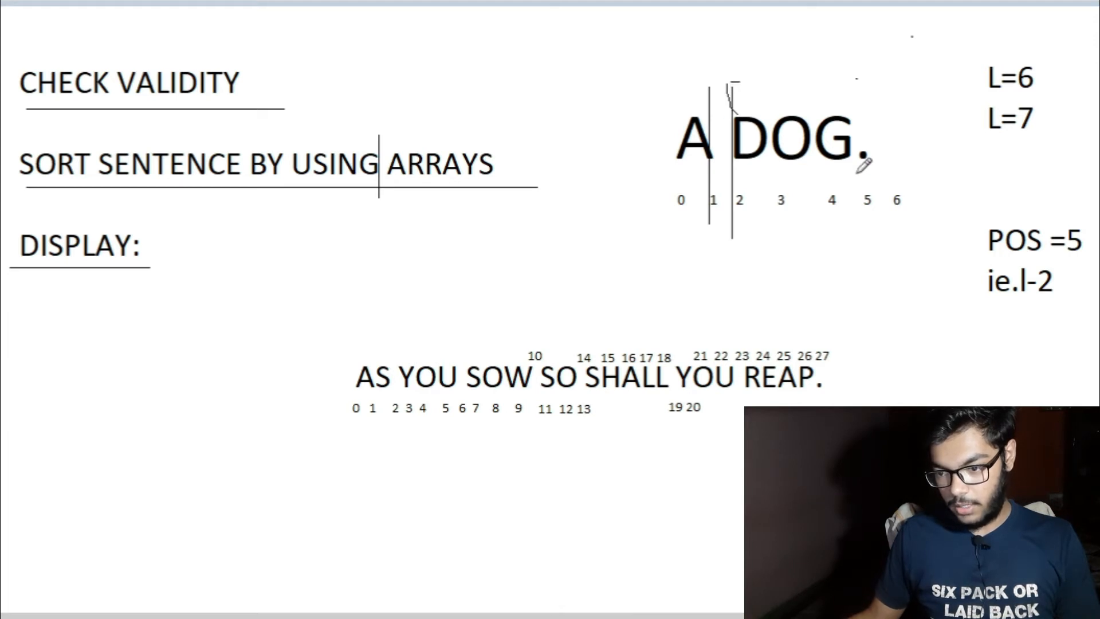
{"action": "left_click_drag", "start_coordinate": [856, 79], "coordinate": [856, 256]}
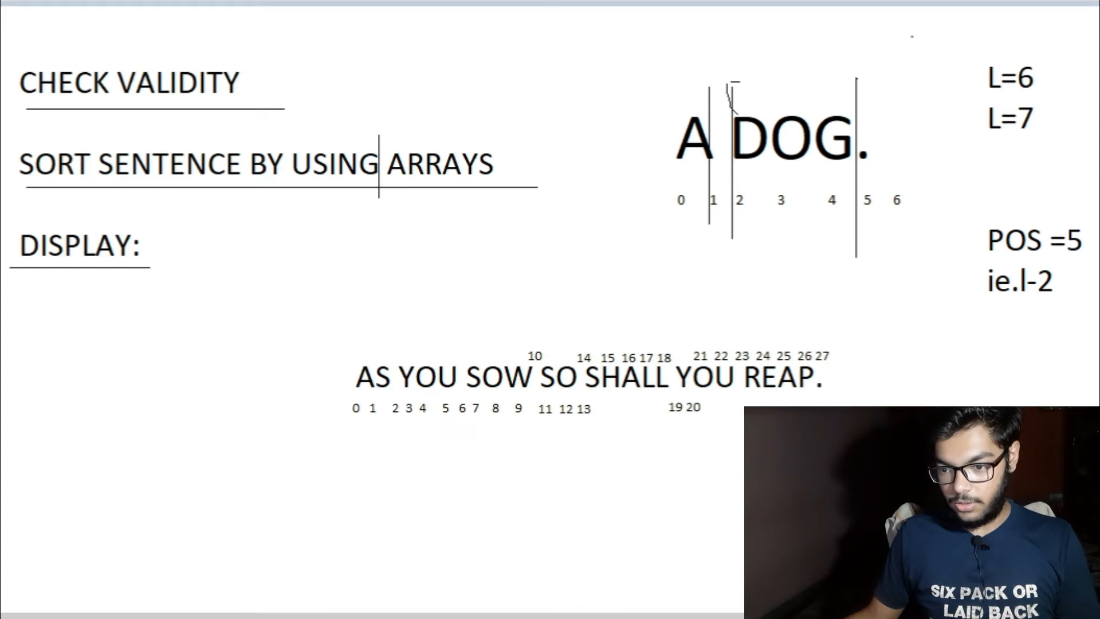
Step: Point out the if(c!=32) space check in the word-counting loop, then return to the Paint whiteboard
{"action": "key", "text": "alt+Tab"}
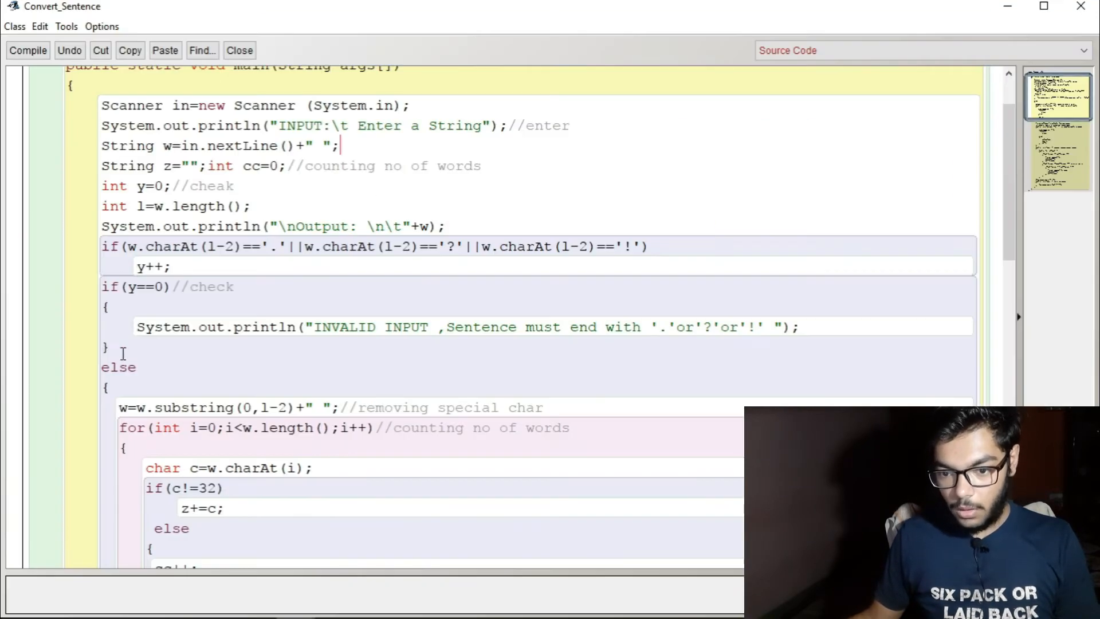
{"action": "scroll", "coordinate": [123, 351], "scroll_direction": "down", "scroll_amount": 5}
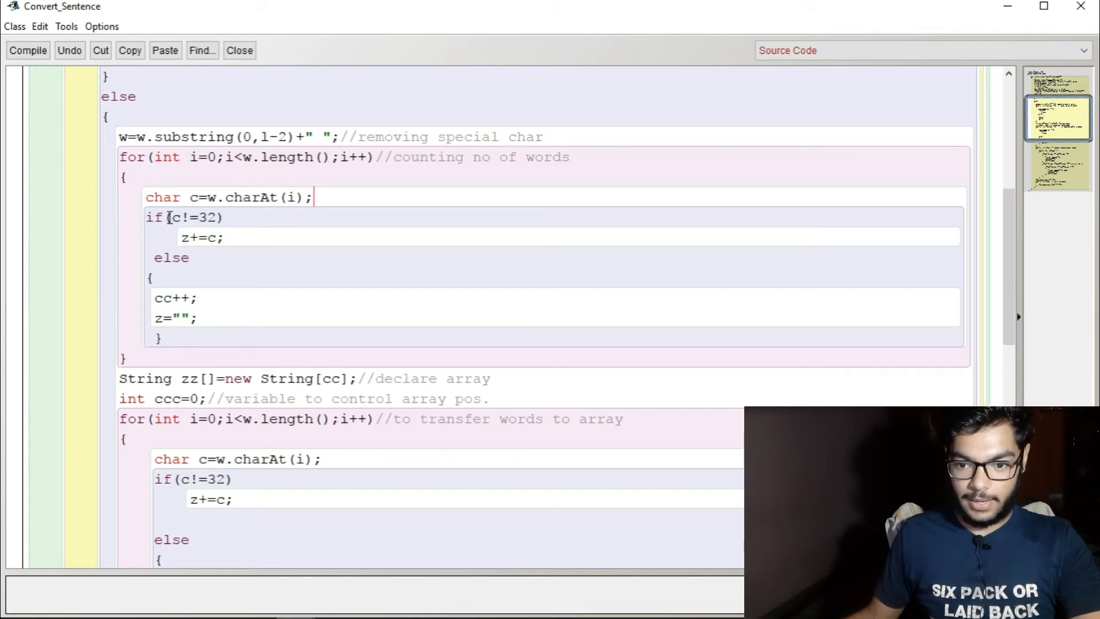
{"action": "left_click", "coordinate": [226, 217]}
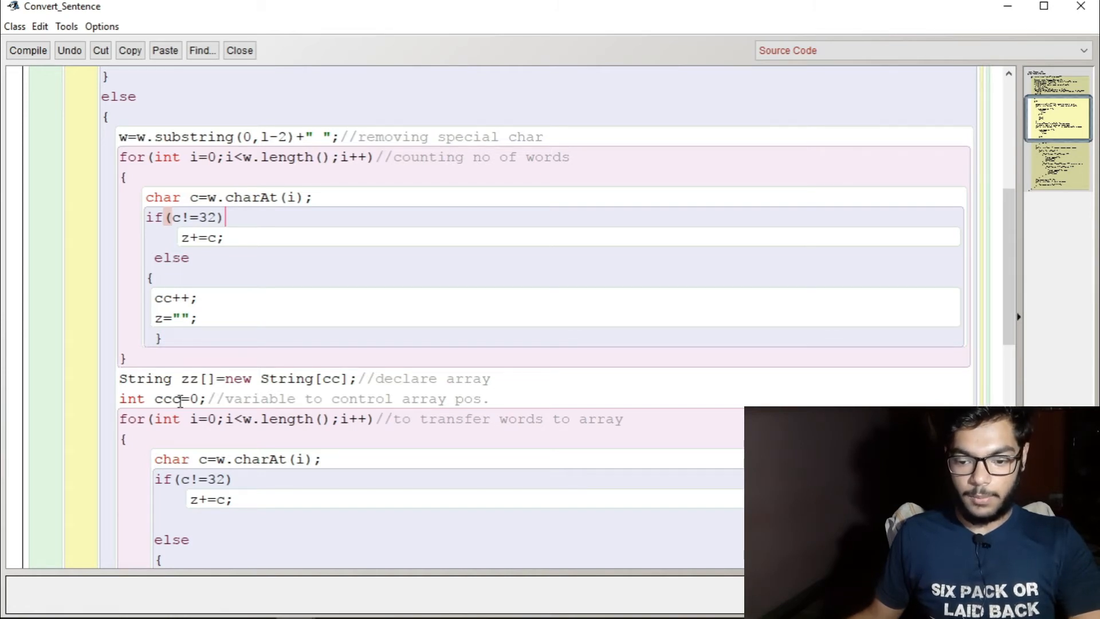
{"action": "left_click", "coordinate": [374, 609]}
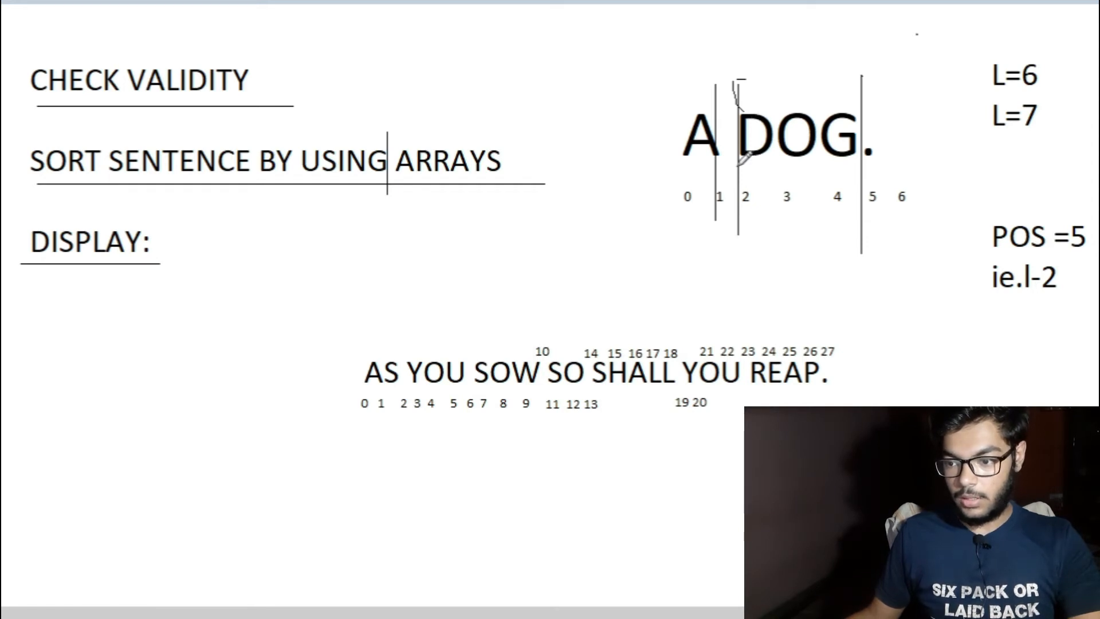
Step: Underline DOG., add a dot and short dash after REAP., and a small tick beside DOG
{"action": "left_click_drag", "start_coordinate": [737, 165], "coordinate": [903, 166]}
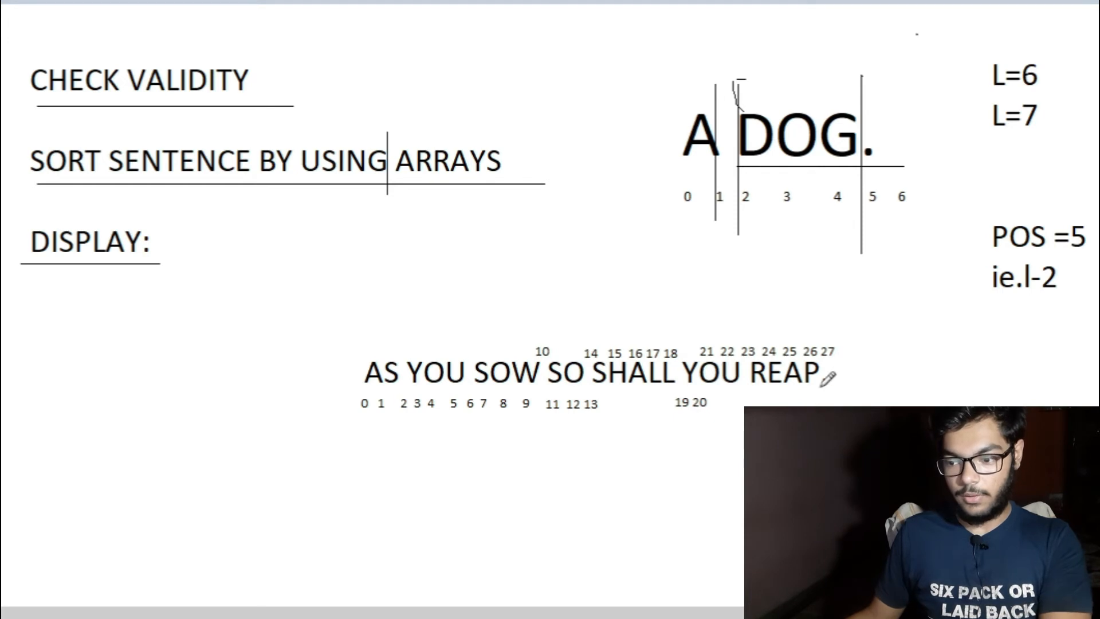
{"action": "left_click", "coordinate": [825, 378]}
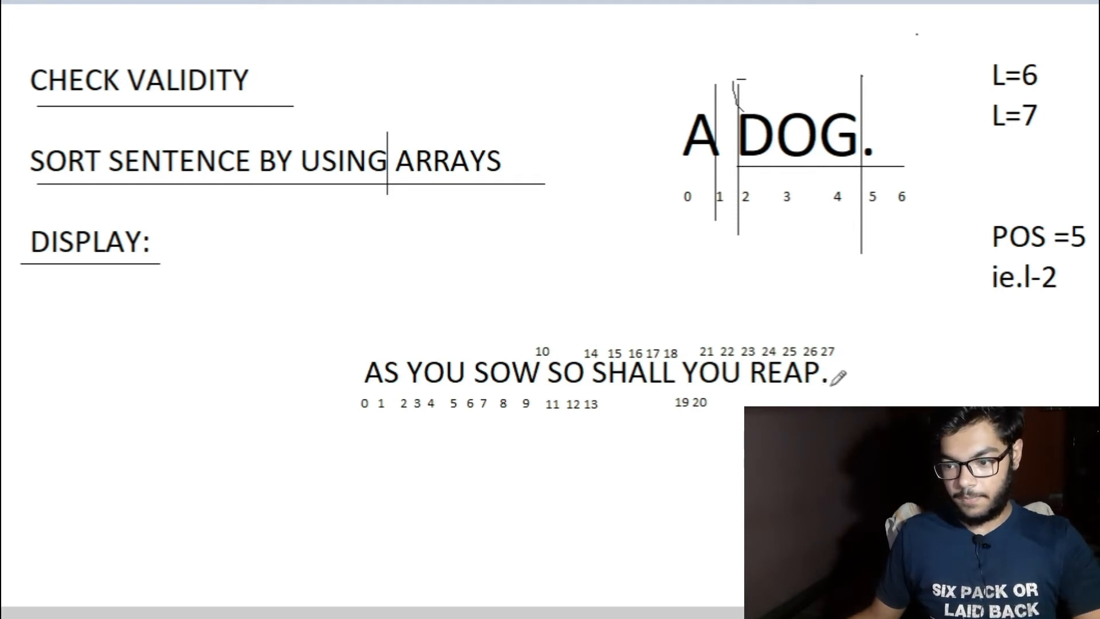
{"action": "left_click_drag", "start_coordinate": [833, 379], "coordinate": [850, 379]}
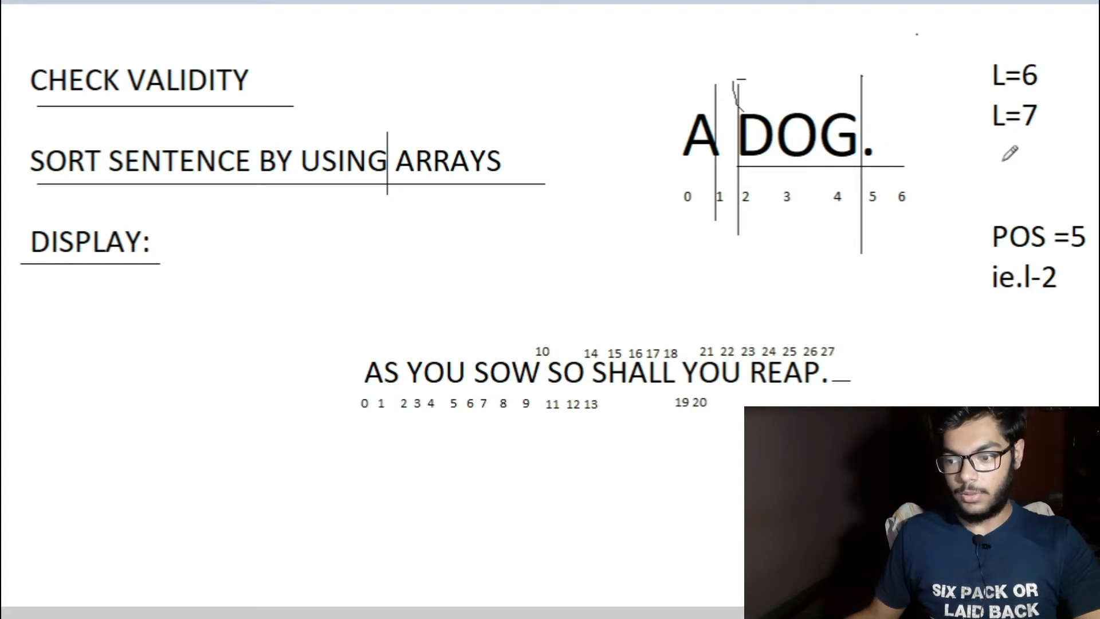
{"action": "left_click_drag", "start_coordinate": [883, 156], "coordinate": [892, 165]}
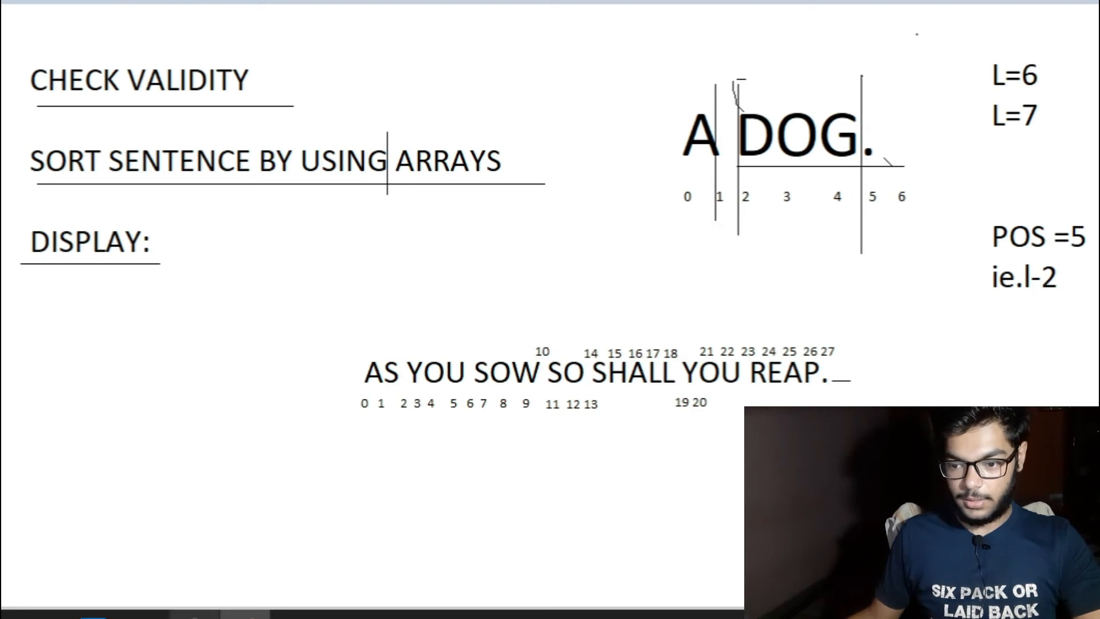
Step: Bring the Convert_Sentence editor to the front and highlight the String z and cc declaration line
{"action": "left_click", "coordinate": [295, 602]}
{"action": "left_click", "coordinate": [223, 525]}
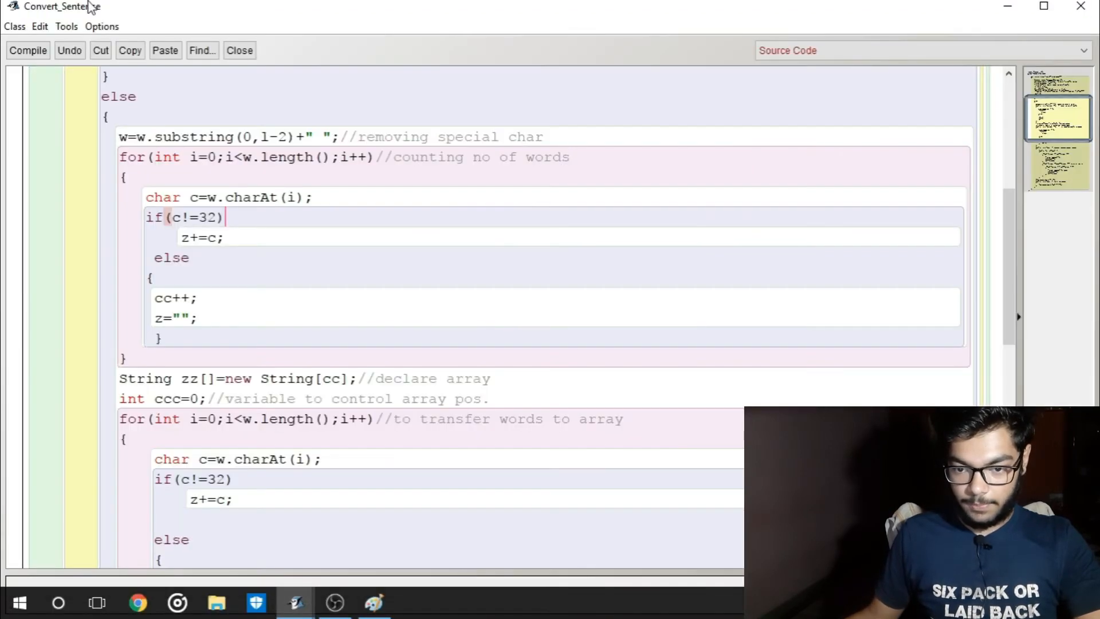
{"action": "scroll", "coordinate": [314, 275], "scroll_direction": "up", "scroll_amount": 5}
{"action": "scroll", "coordinate": [314, 276], "scroll_direction": "up", "scroll_amount": 5}
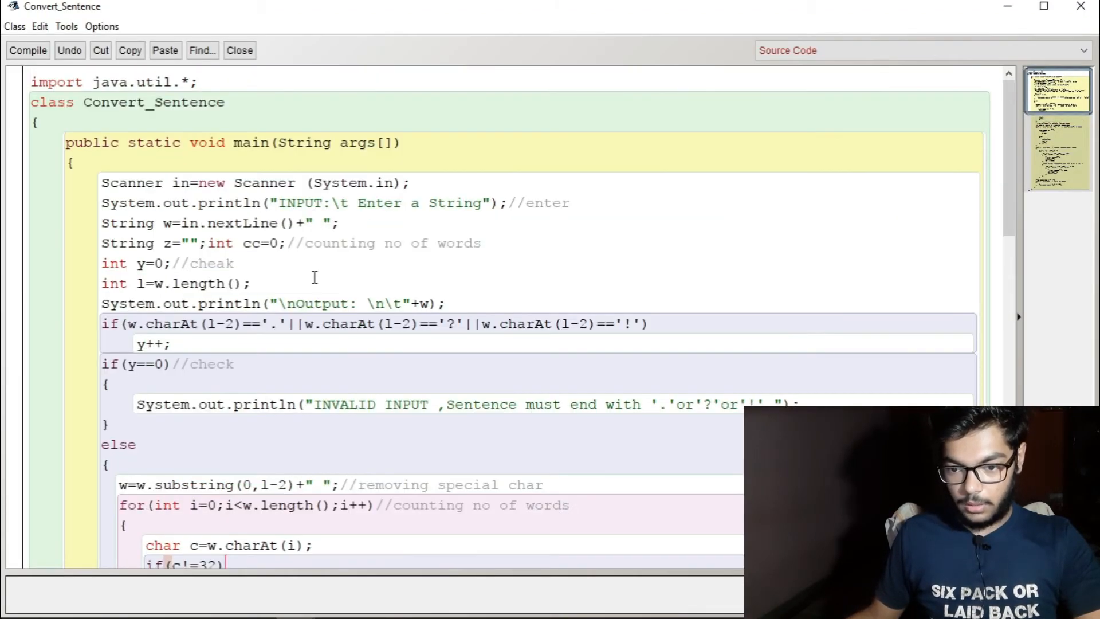
{"action": "triple_click", "coordinate": [492, 243]}
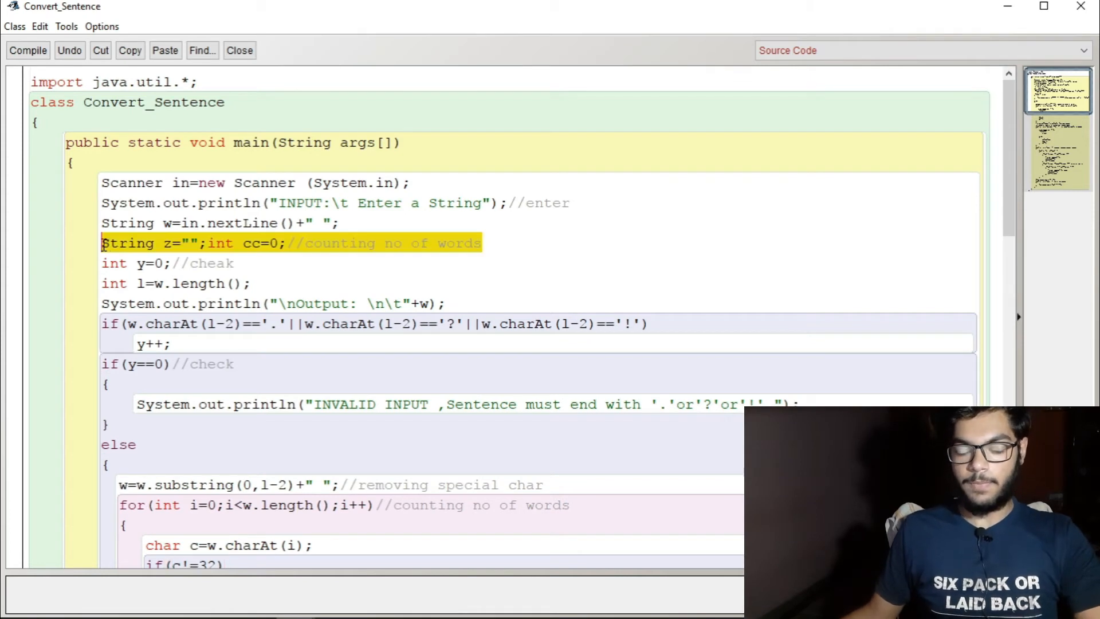
{"action": "left_click", "coordinate": [280, 262]}
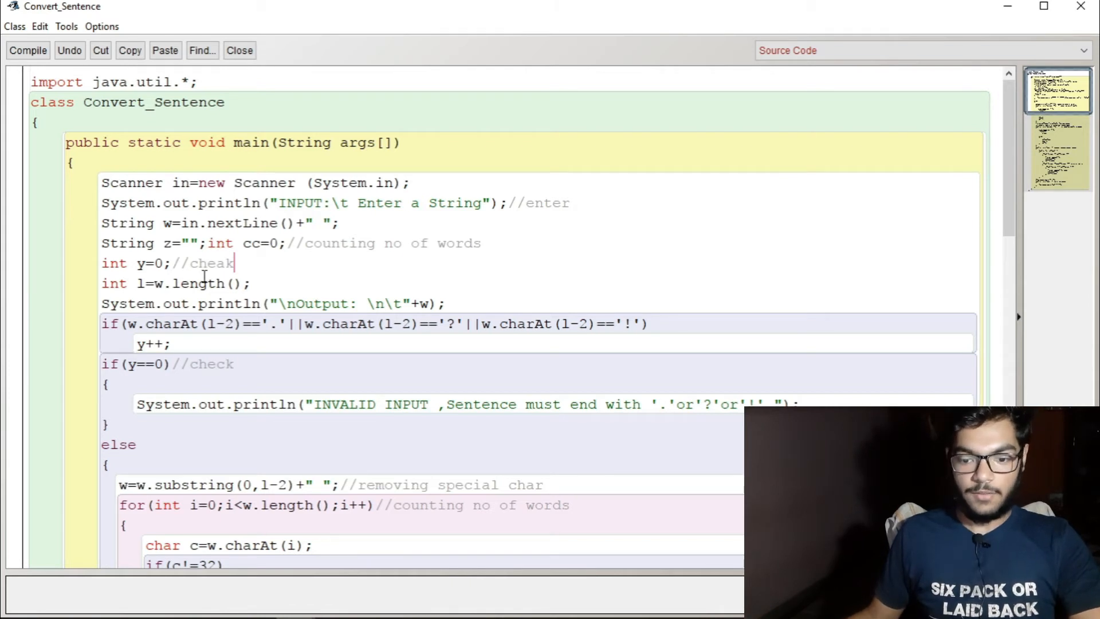
{"action": "scroll", "coordinate": [222, 296], "scroll_direction": "down", "scroll_amount": 3}
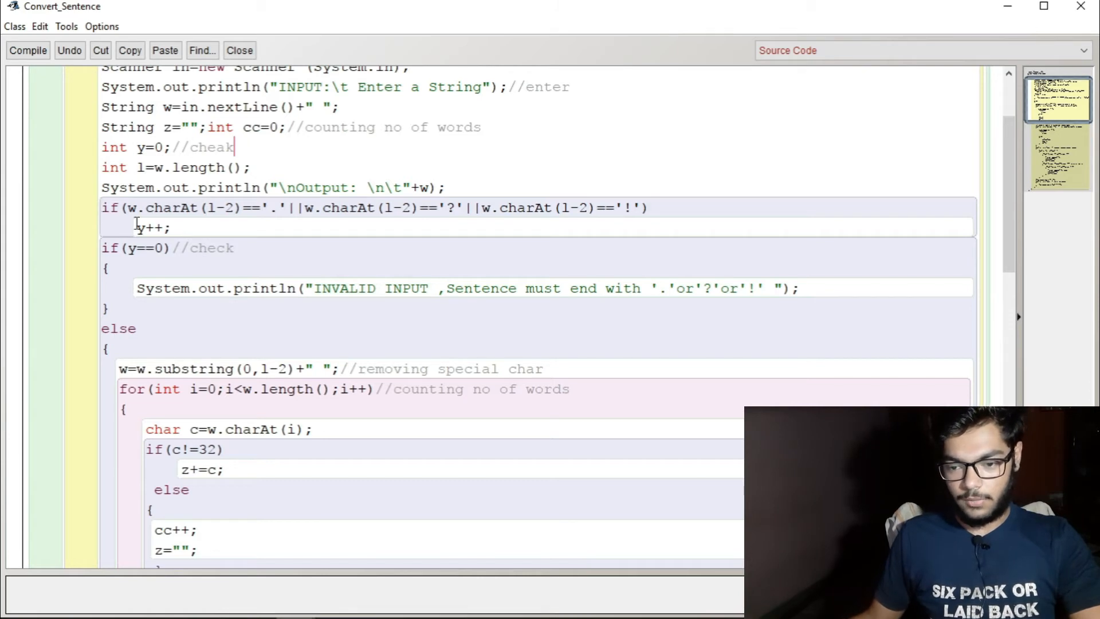
{"action": "scroll", "coordinate": [136, 225], "scroll_direction": "down", "scroll_amount": 6}
{"action": "scroll", "coordinate": [137, 206], "scroll_direction": "down", "scroll_amount": 3}
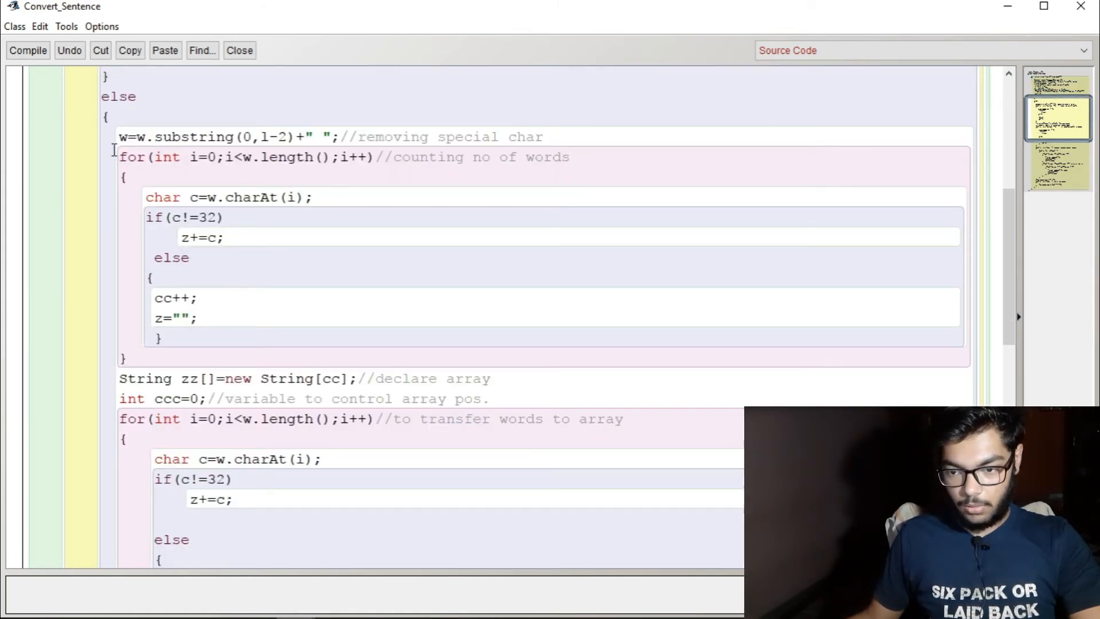
Step: Highlight the whole word-counting for loop, then clear the highlights
{"action": "left_click_drag", "start_coordinate": [118, 157], "coordinate": [219, 344]}
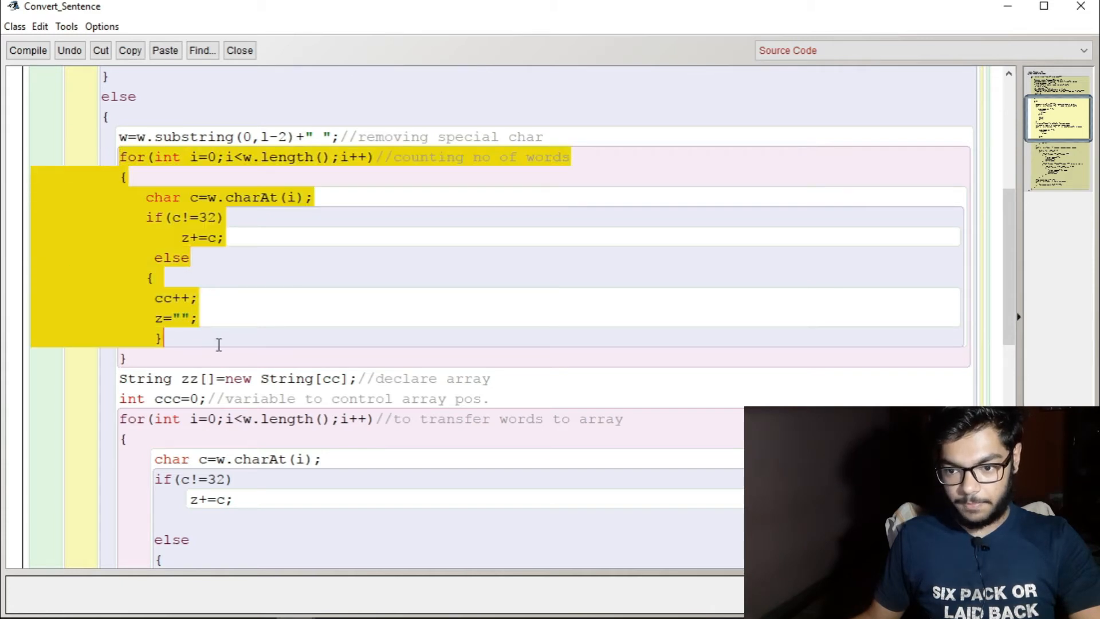
{"action": "left_click", "coordinate": [244, 300]}
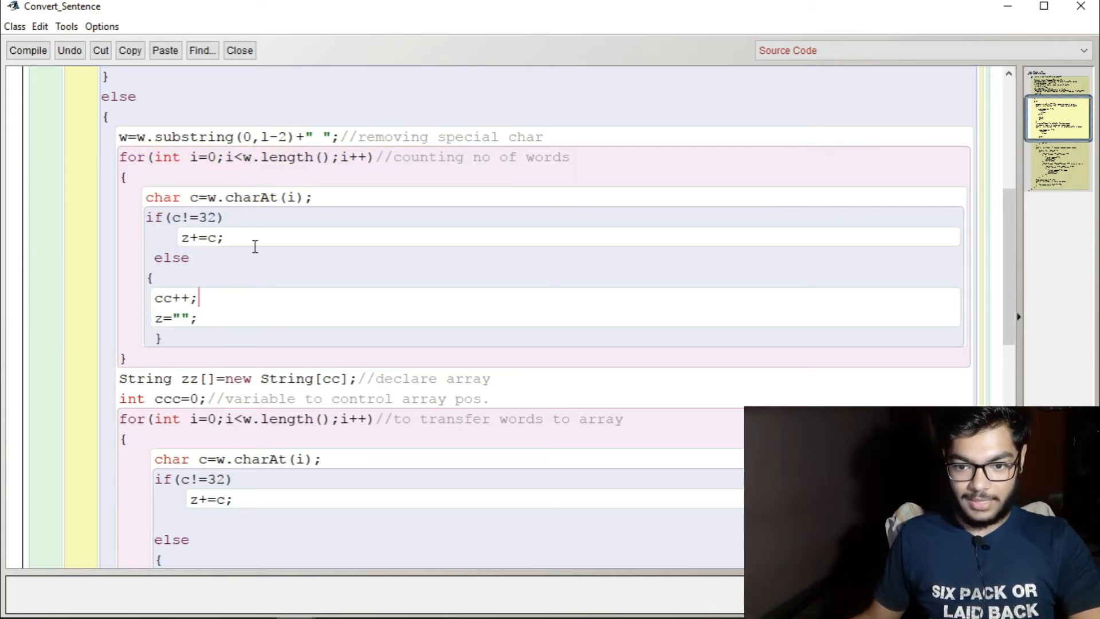
{"action": "scroll", "coordinate": [255, 246], "scroll_direction": "up", "scroll_amount": 3}
{"action": "scroll", "coordinate": [255, 247], "scroll_direction": "up", "scroll_amount": 3}
{"action": "scroll", "coordinate": [255, 247], "scroll_direction": "down", "scroll_amount": 6}
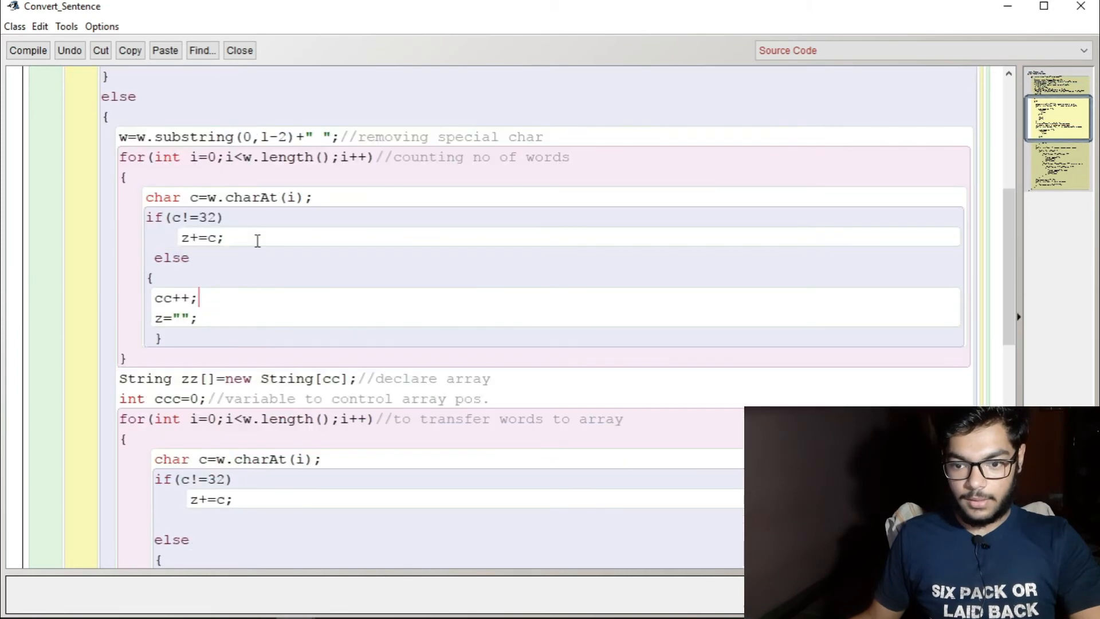
{"action": "scroll", "coordinate": [257, 240], "scroll_direction": "down", "scroll_amount": 5}
{"action": "scroll", "coordinate": [171, 215], "scroll_direction": "down", "scroll_amount": 3}
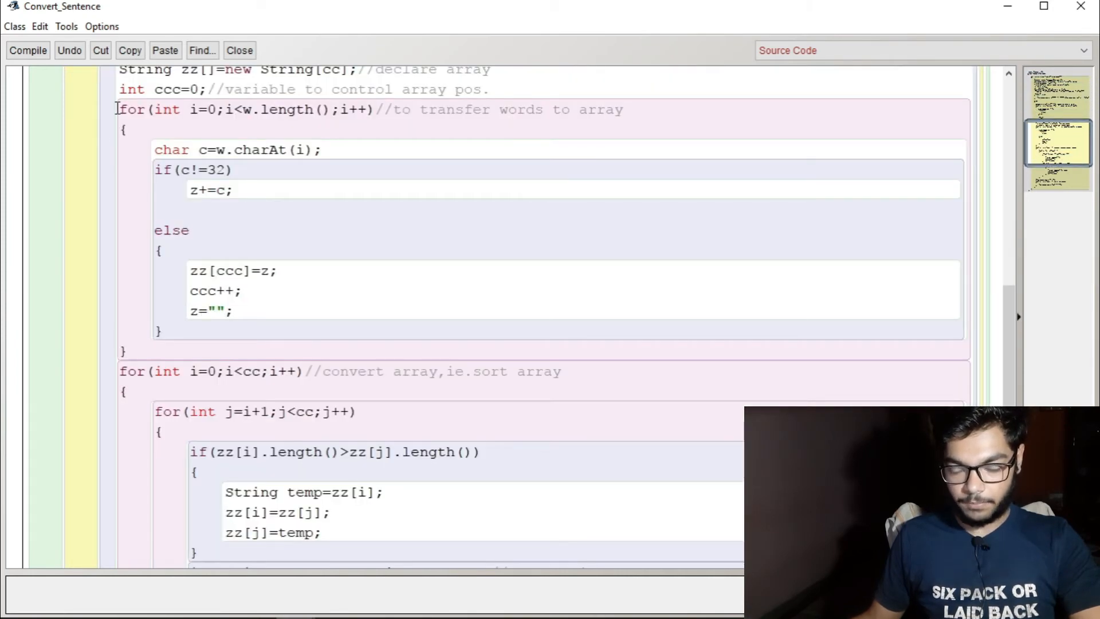
{"action": "left_click_drag", "start_coordinate": [117, 109], "coordinate": [366, 312]}
{"action": "left_click", "coordinate": [366, 312]}
{"action": "scroll", "coordinate": [370, 258], "scroll_direction": "up", "scroll_amount": 5}
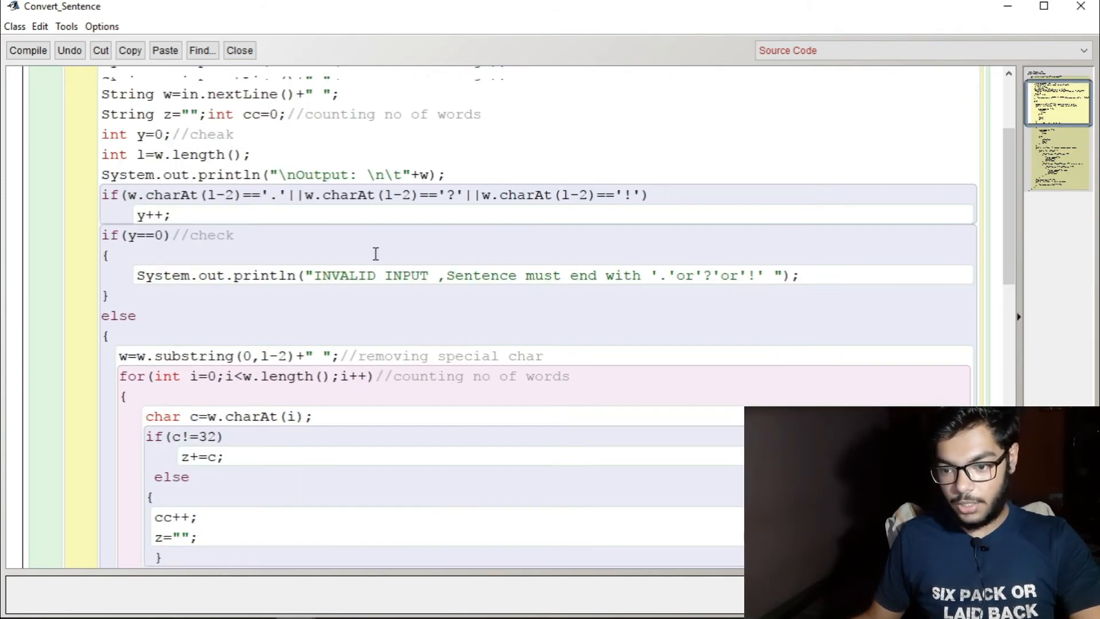
{"action": "scroll", "coordinate": [376, 253], "scroll_direction": "up", "scroll_amount": 4}
{"action": "scroll", "coordinate": [375, 253], "scroll_direction": "down", "scroll_amount": 1}
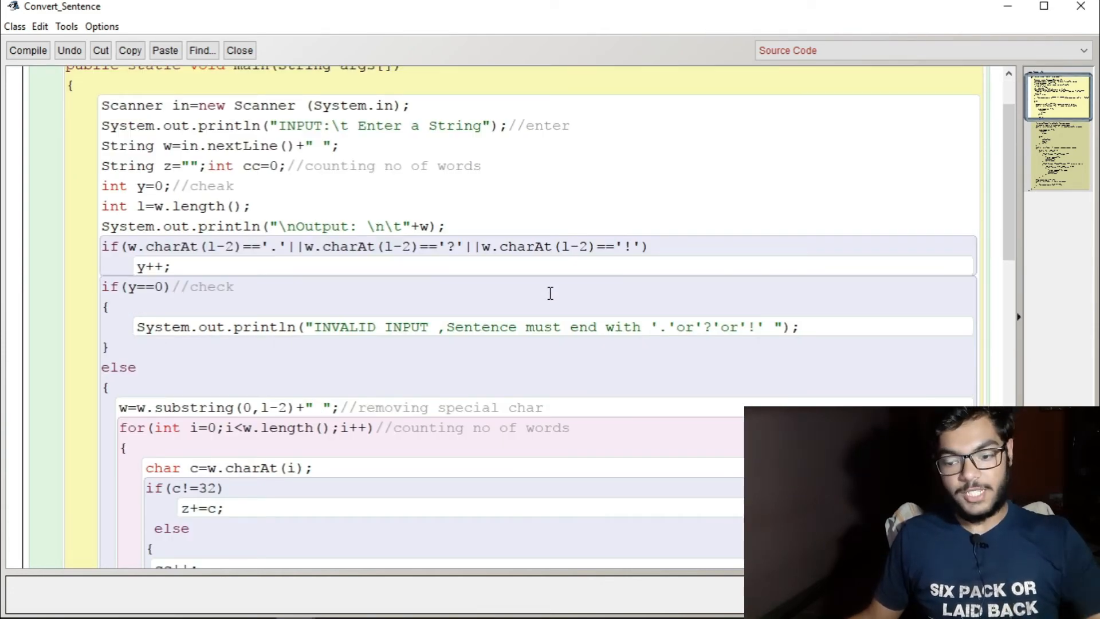
{"action": "scroll", "coordinate": [549, 293], "scroll_direction": "down", "scroll_amount": 1}
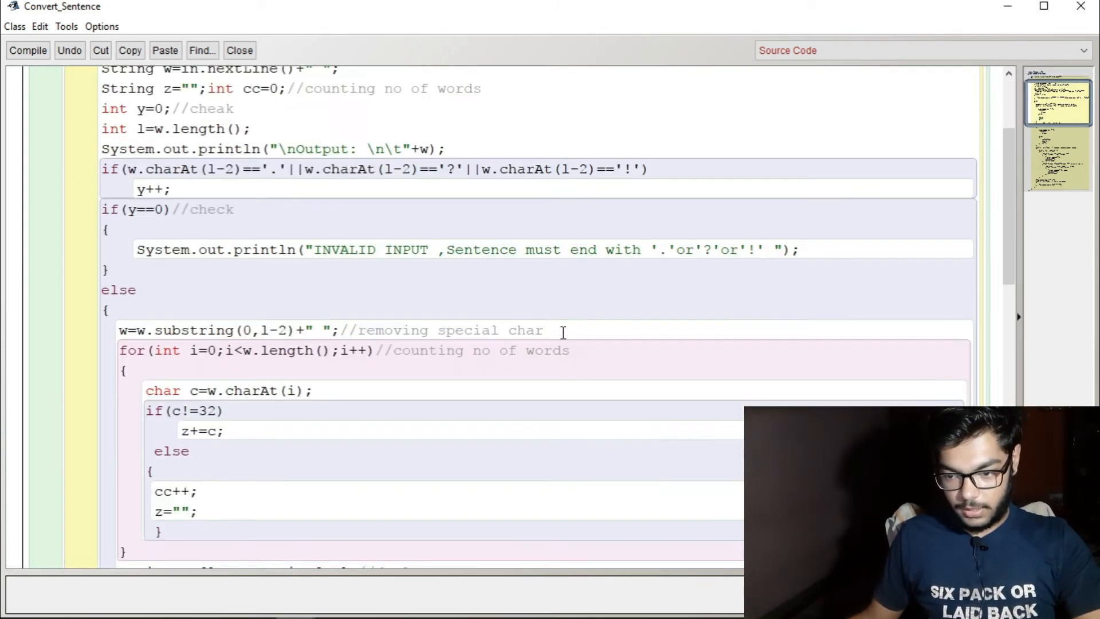
{"action": "left_click_drag", "start_coordinate": [557, 335], "coordinate": [121, 329]}
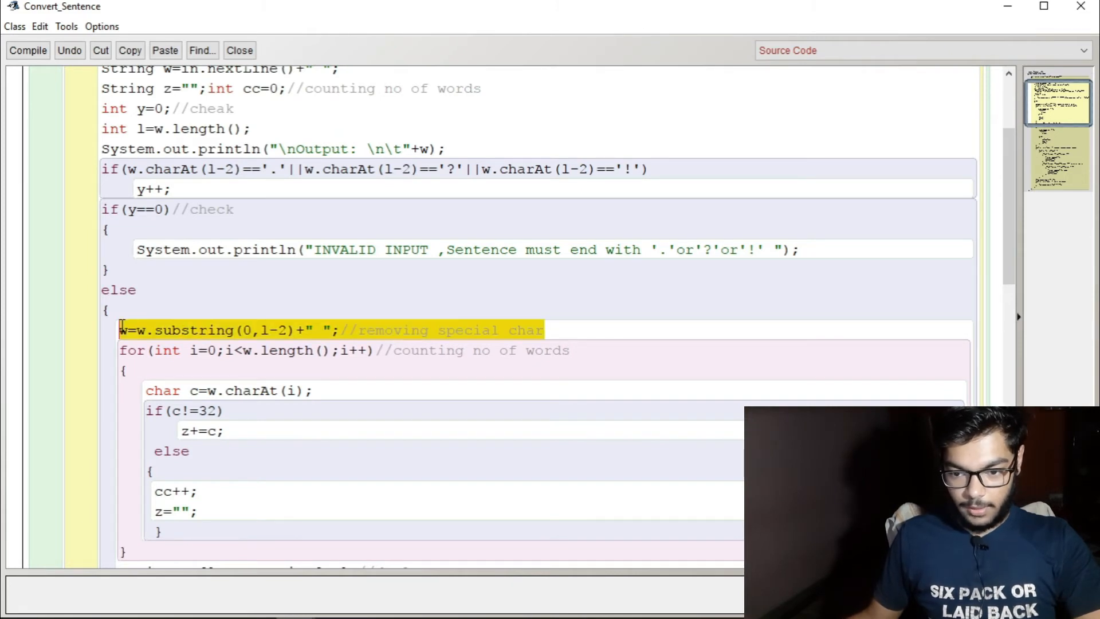
{"action": "left_click", "coordinate": [301, 330]}
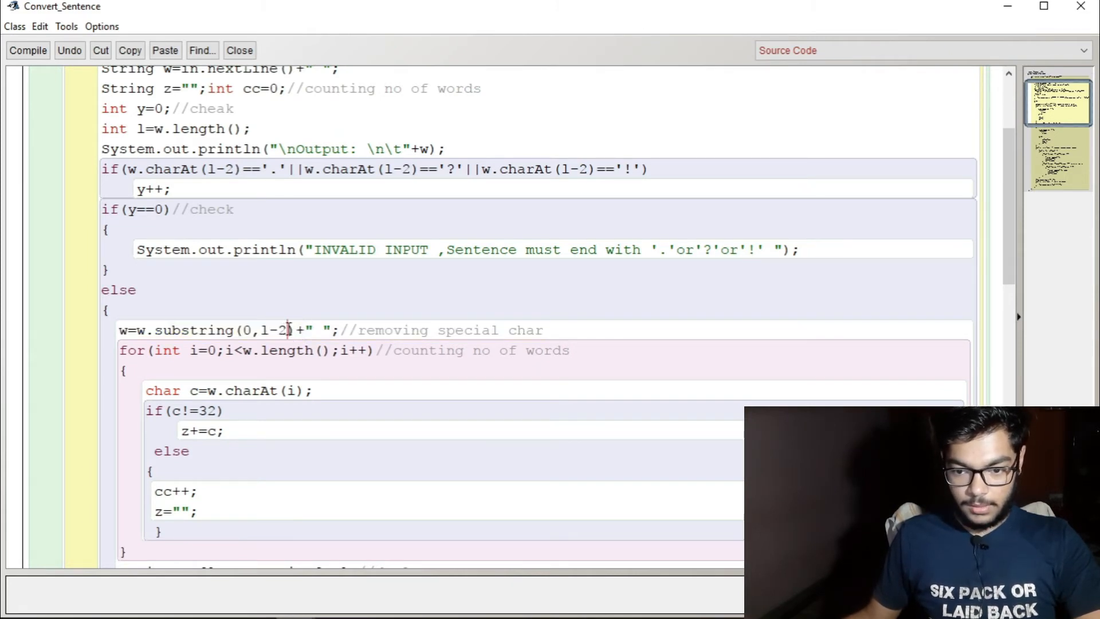
{"action": "left_click_drag", "start_coordinate": [292, 330], "coordinate": [262, 330]}
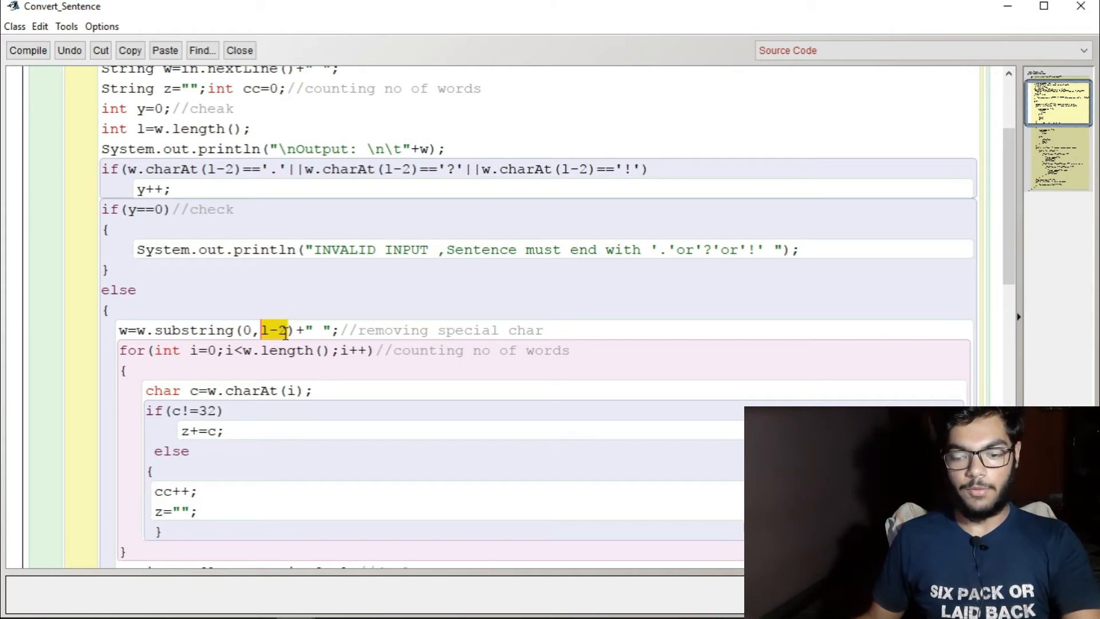
{"action": "left_click", "coordinate": [296, 329]}
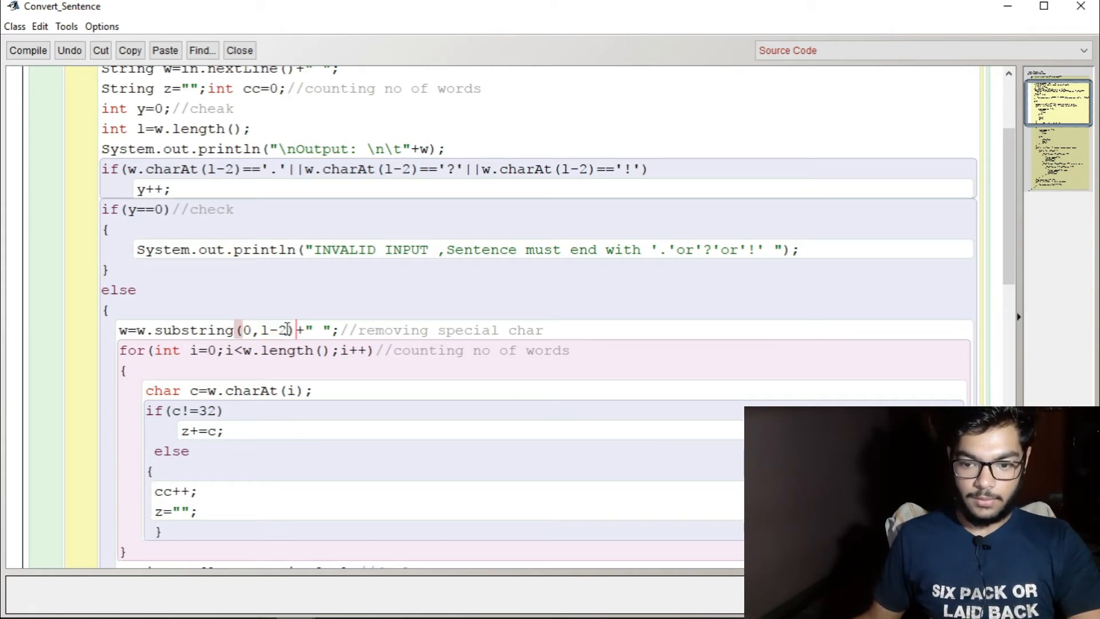
{"action": "left_click_drag", "start_coordinate": [288, 329], "coordinate": [262, 329]}
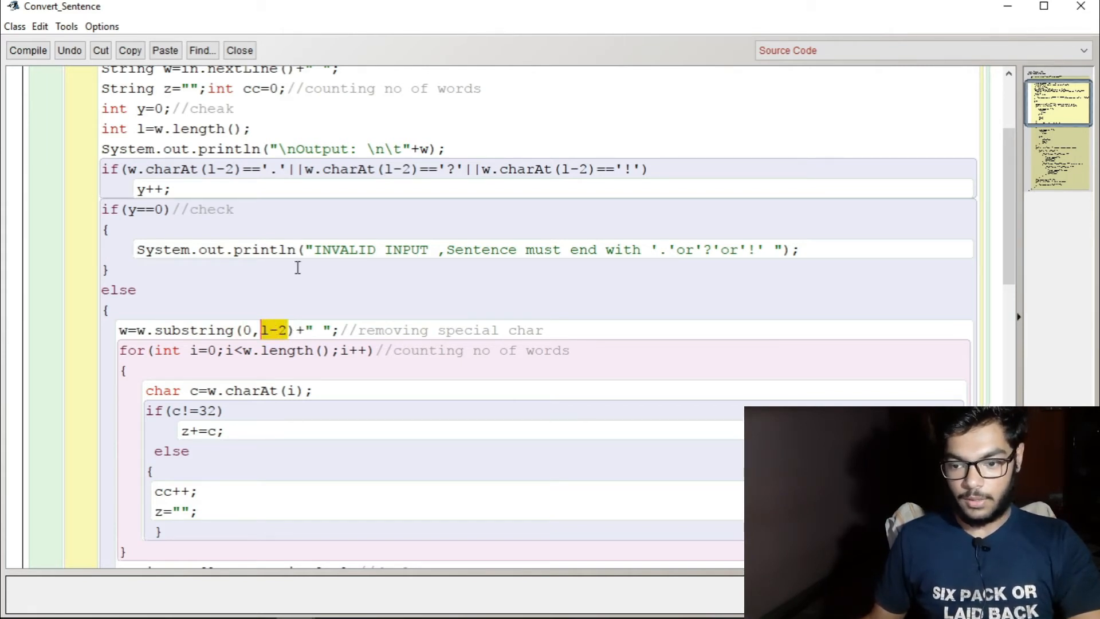
{"action": "scroll", "coordinate": [297, 269], "scroll_direction": "up", "scroll_amount": 1}
{"action": "left_click", "coordinate": [450, 348]}
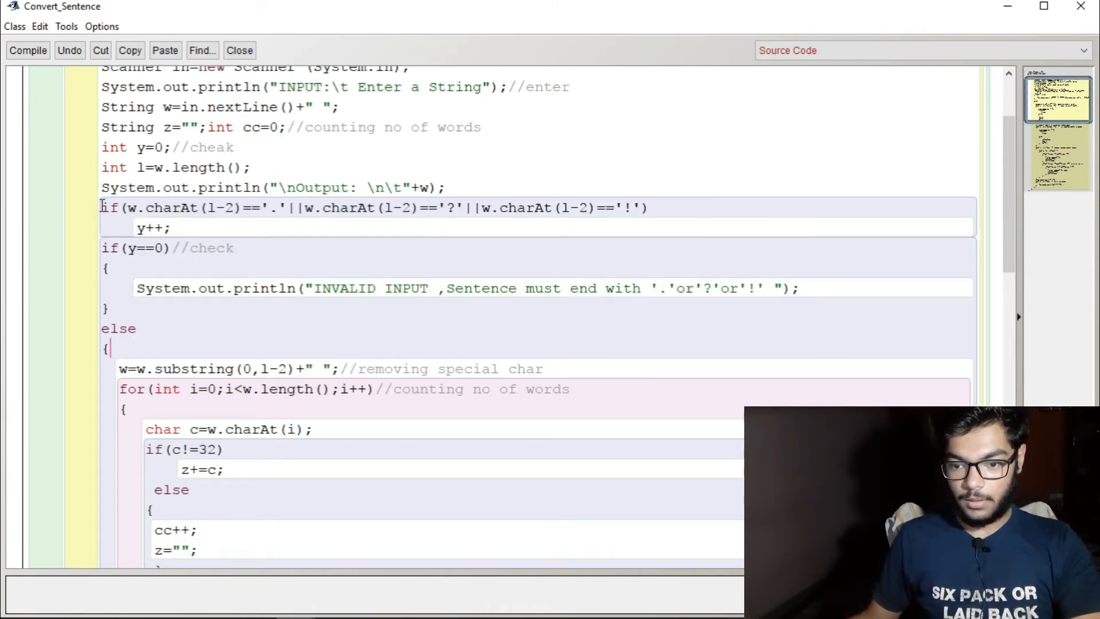
{"action": "left_click_drag", "start_coordinate": [101, 207], "coordinate": [185, 228]}
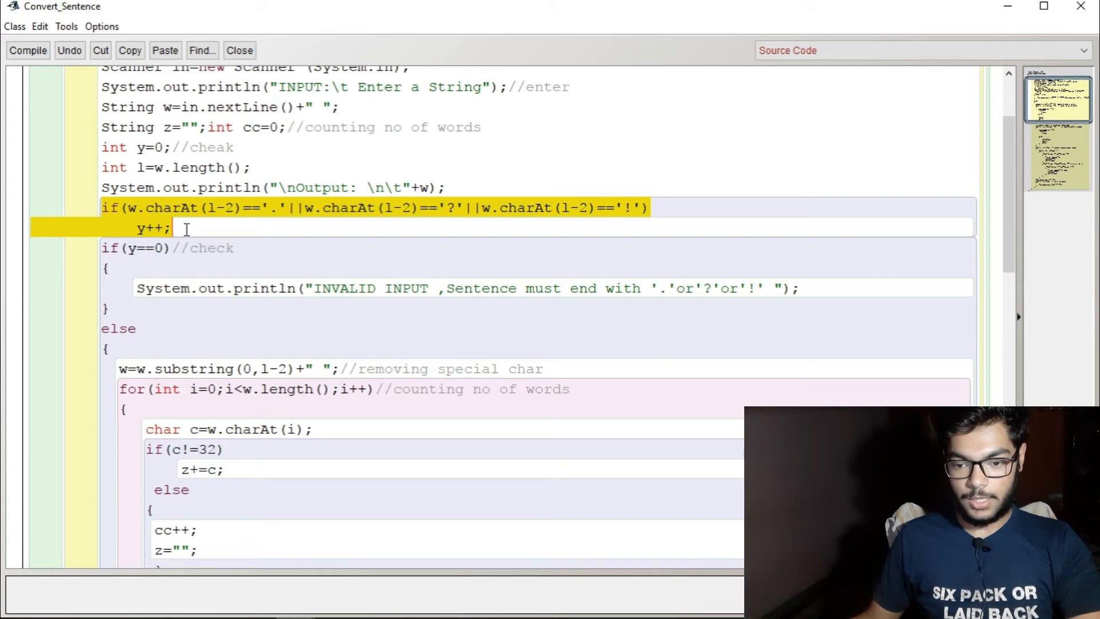
{"action": "left_click", "coordinate": [186, 227]}
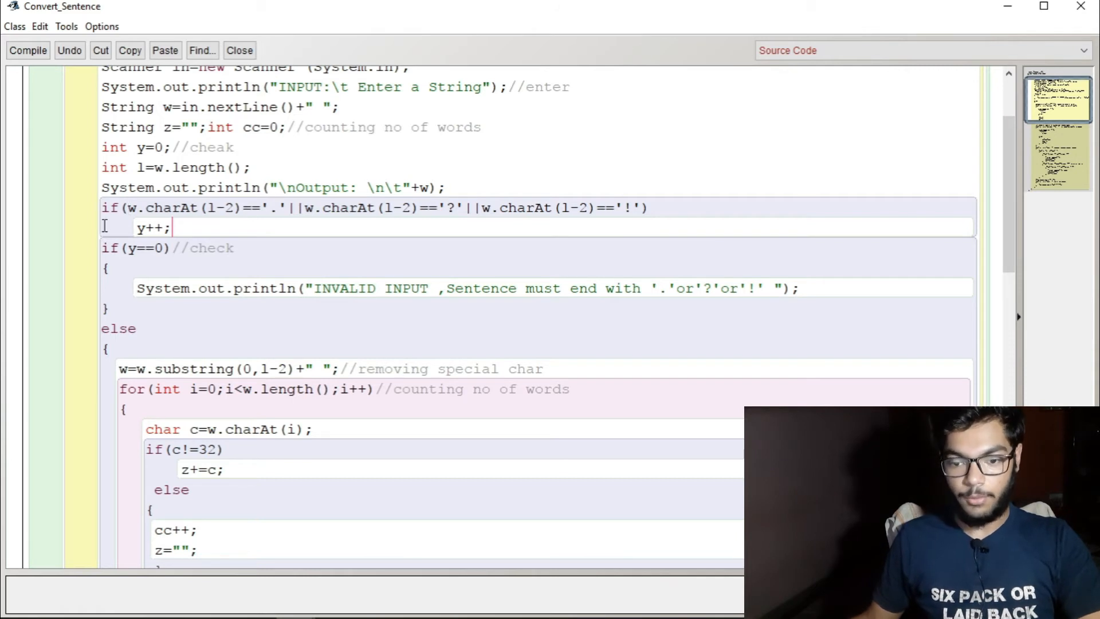
{"action": "double_click", "coordinate": [284, 207]}
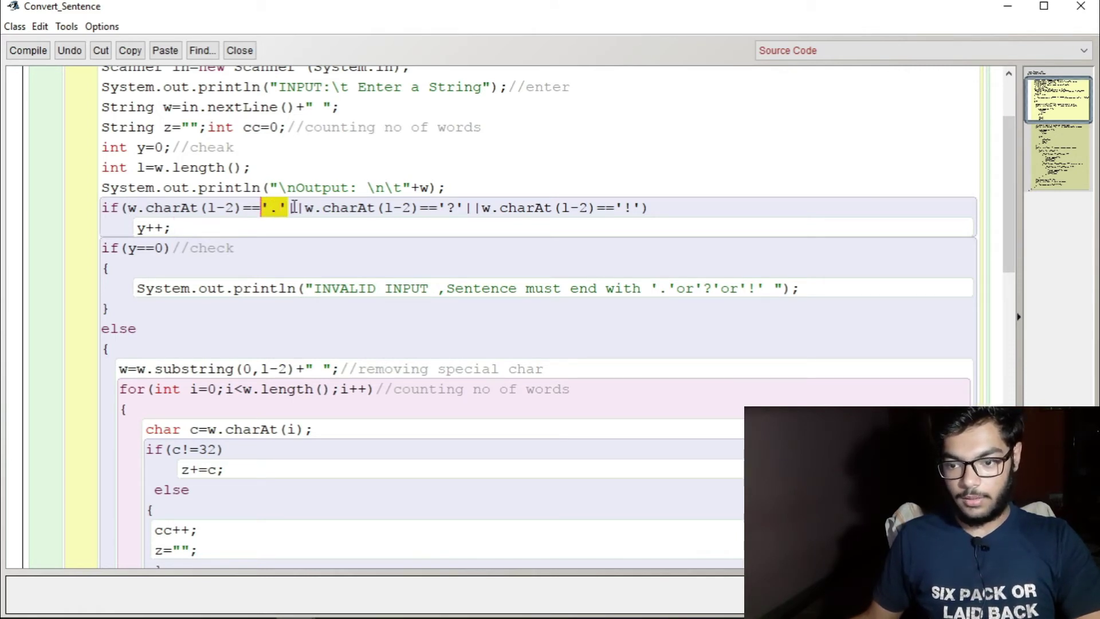
{"action": "double_click", "coordinate": [454, 207]}
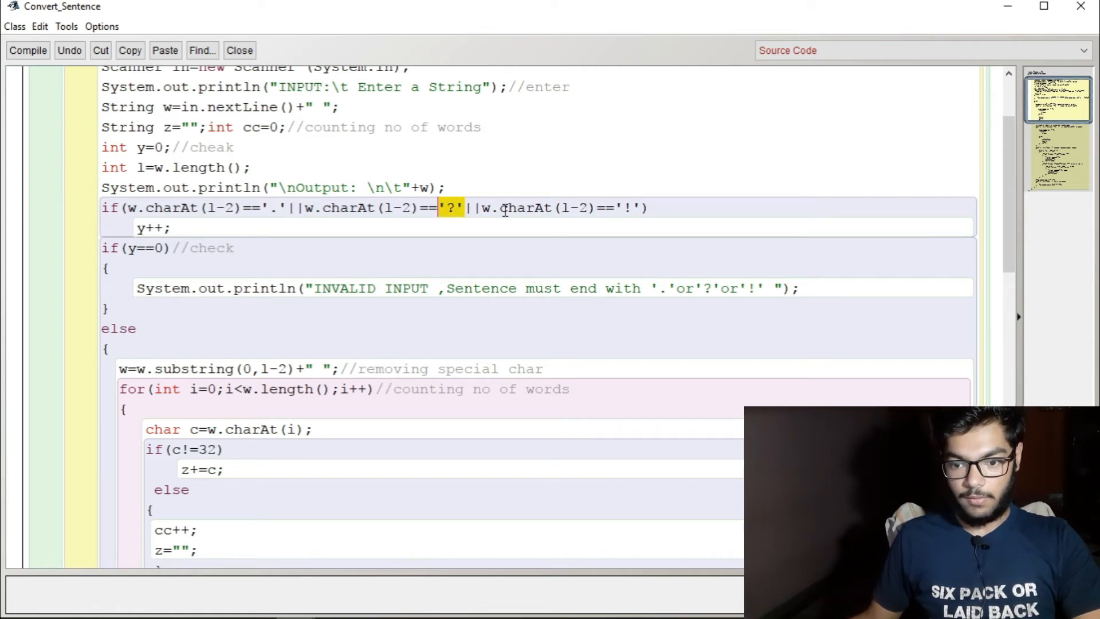
{"action": "double_click", "coordinate": [152, 228]}
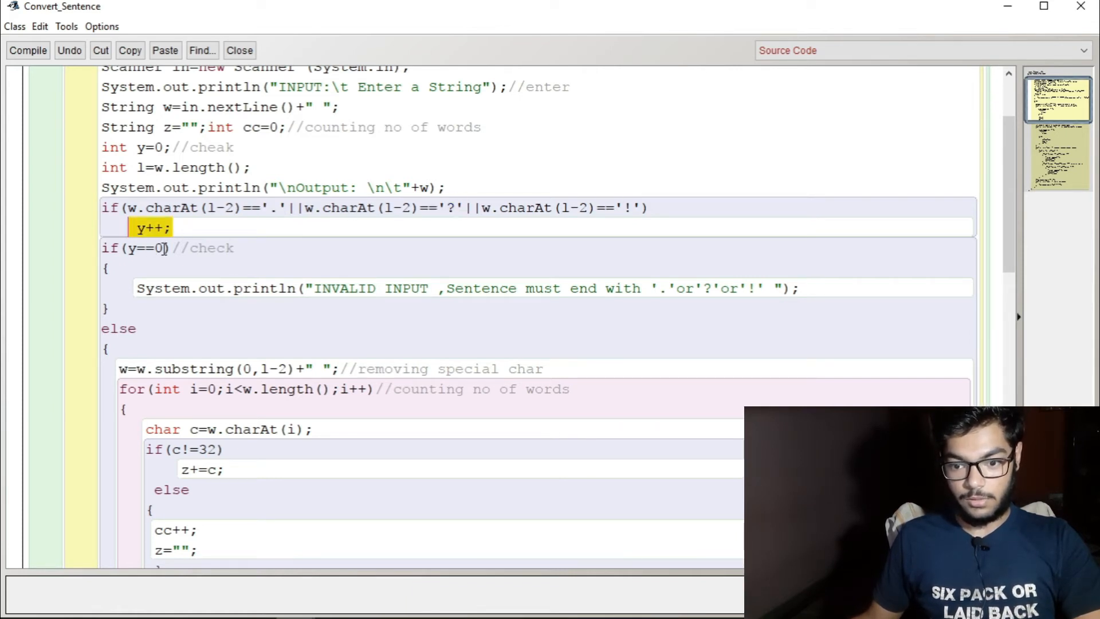
{"action": "left_click", "coordinate": [175, 228]}
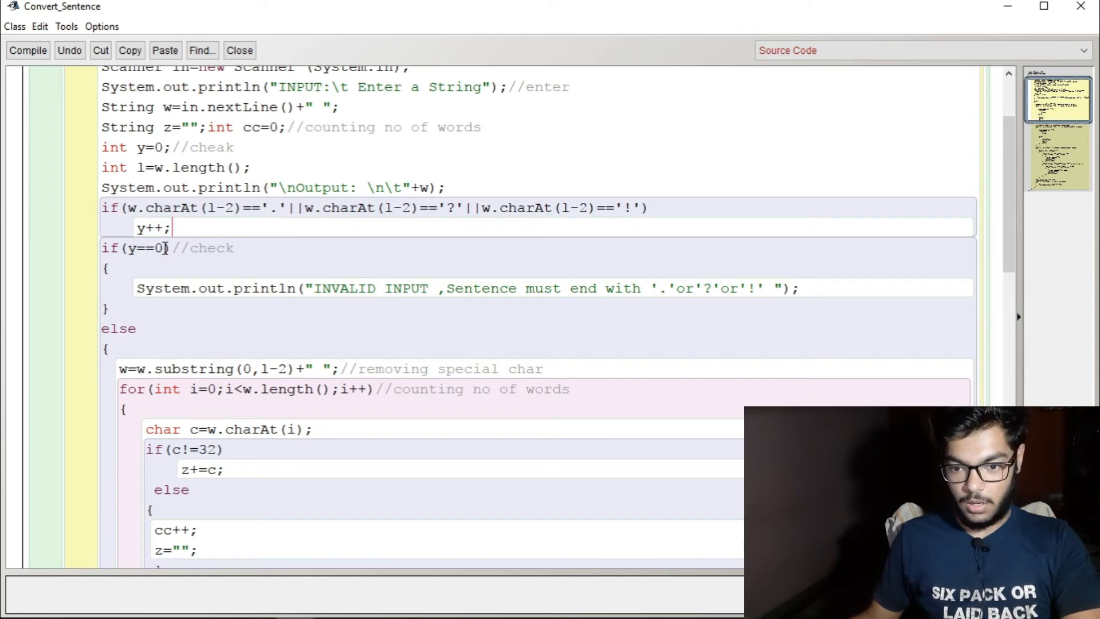
{"action": "left_click_drag", "start_coordinate": [166, 248], "coordinate": [128, 248]}
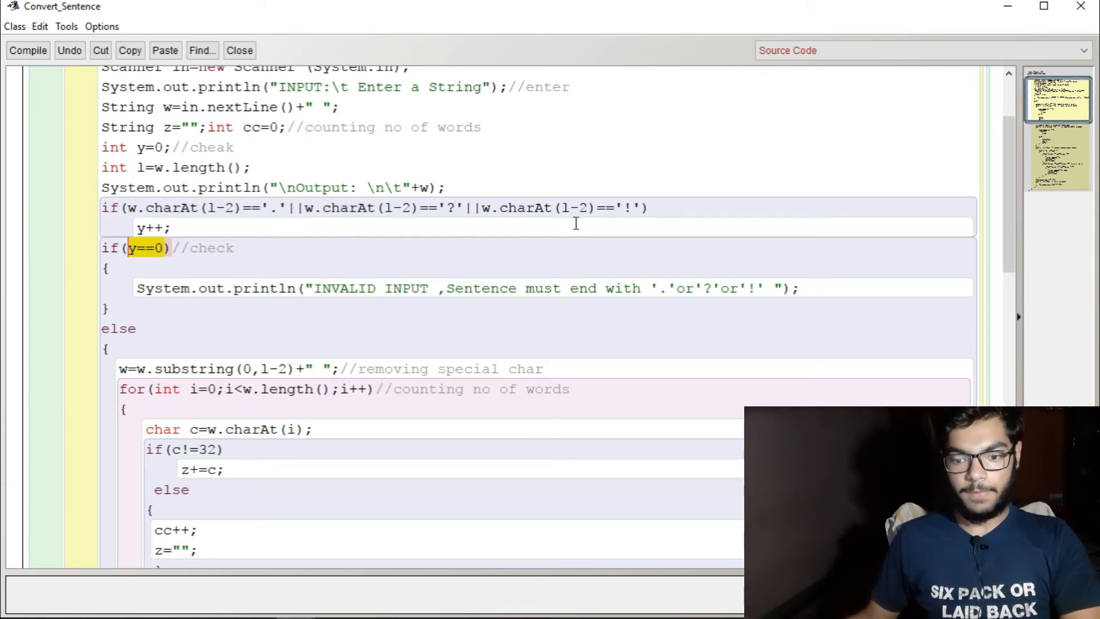
{"action": "left_click_drag", "start_coordinate": [136, 288], "coordinate": [800, 288]}
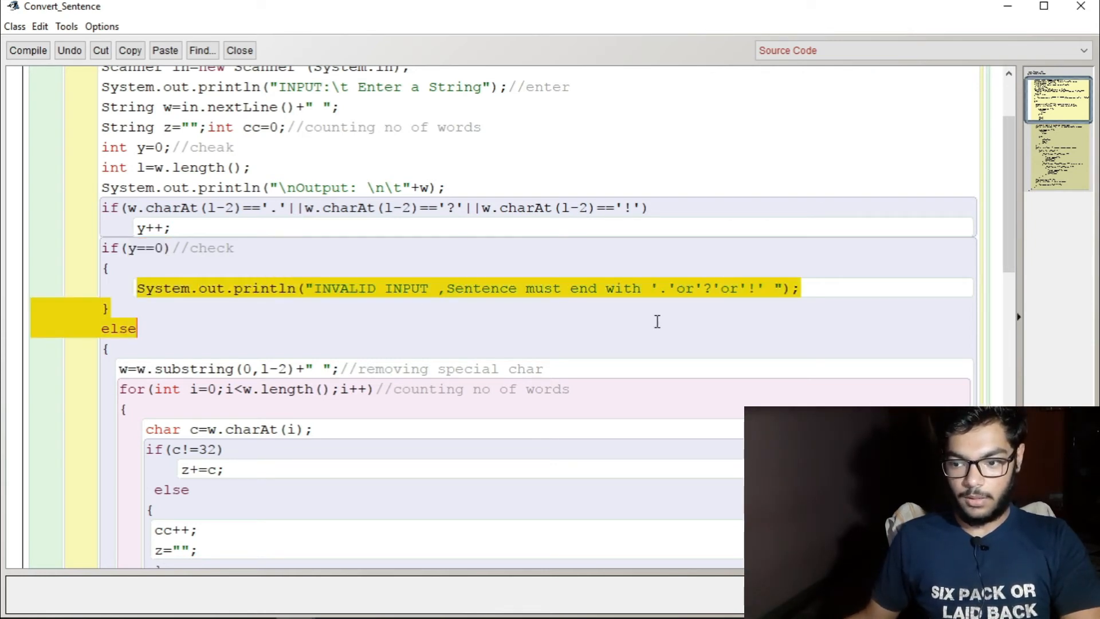
{"action": "left_click", "coordinate": [811, 288]}
{"action": "scroll", "coordinate": [412, 327], "scroll_direction": "down", "scroll_amount": 5}
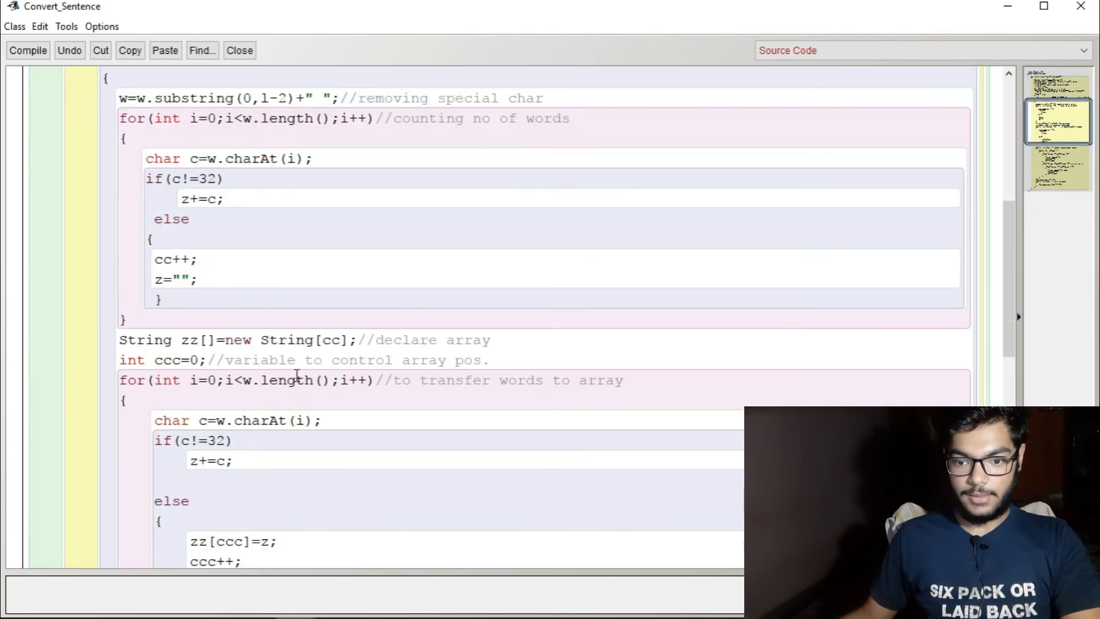
{"action": "scroll", "coordinate": [258, 293], "scroll_direction": "up", "scroll_amount": 2}
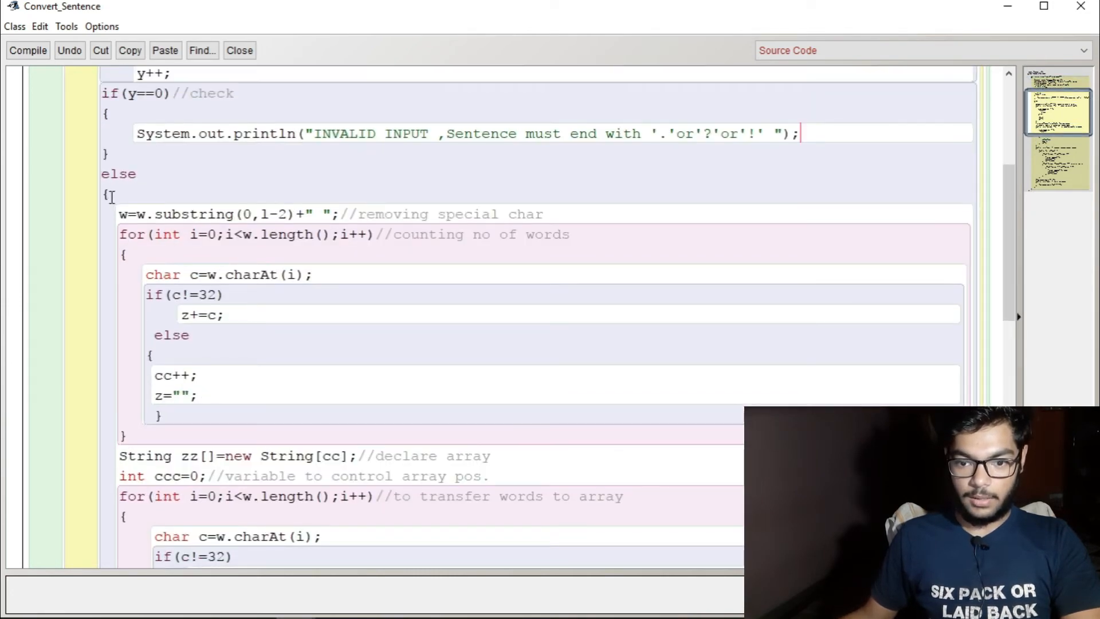
{"action": "left_click_drag", "start_coordinate": [105, 195], "coordinate": [607, 198]}
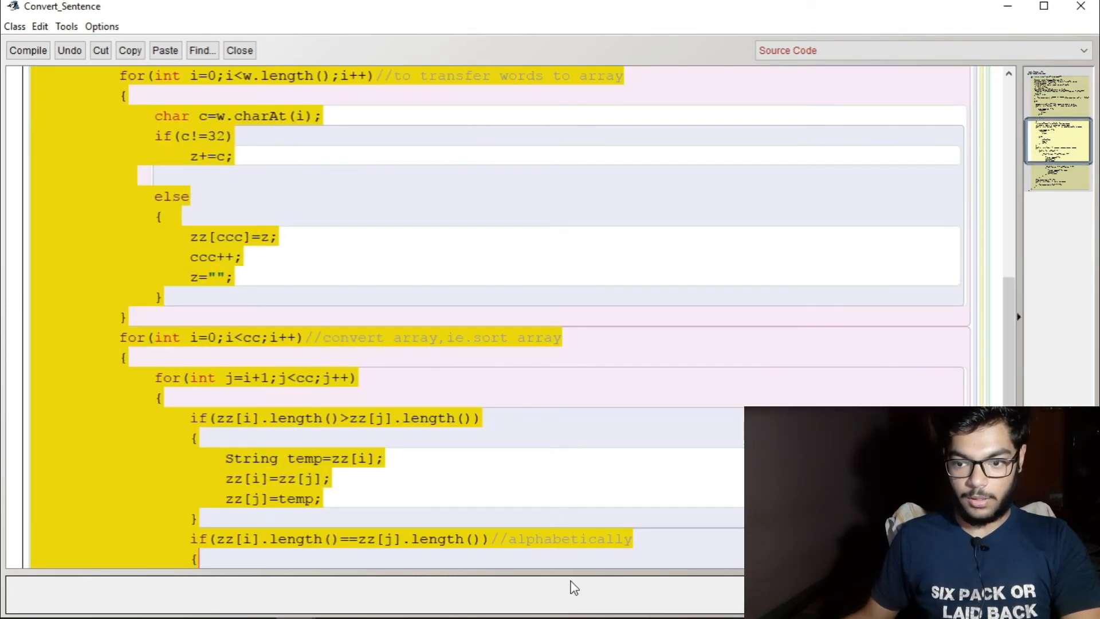
{"action": "scroll", "coordinate": [607, 197], "scroll_direction": "up", "scroll_amount": 4}
{"action": "scroll", "coordinate": [607, 198], "scroll_direction": "up", "scroll_amount": 5}
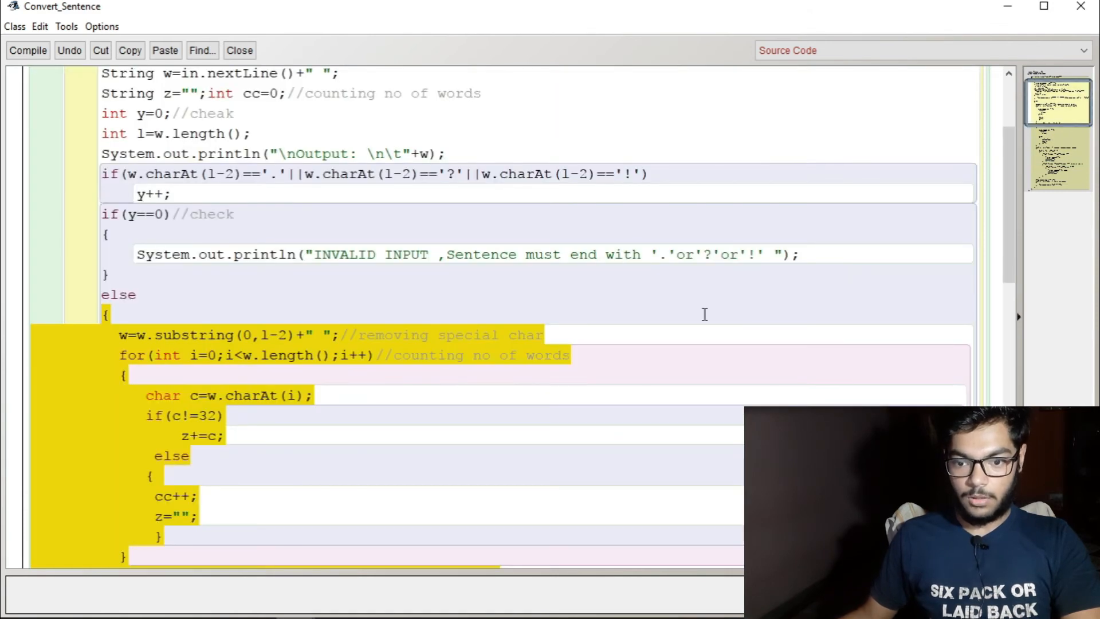
{"action": "left_click", "coordinate": [140, 156]}
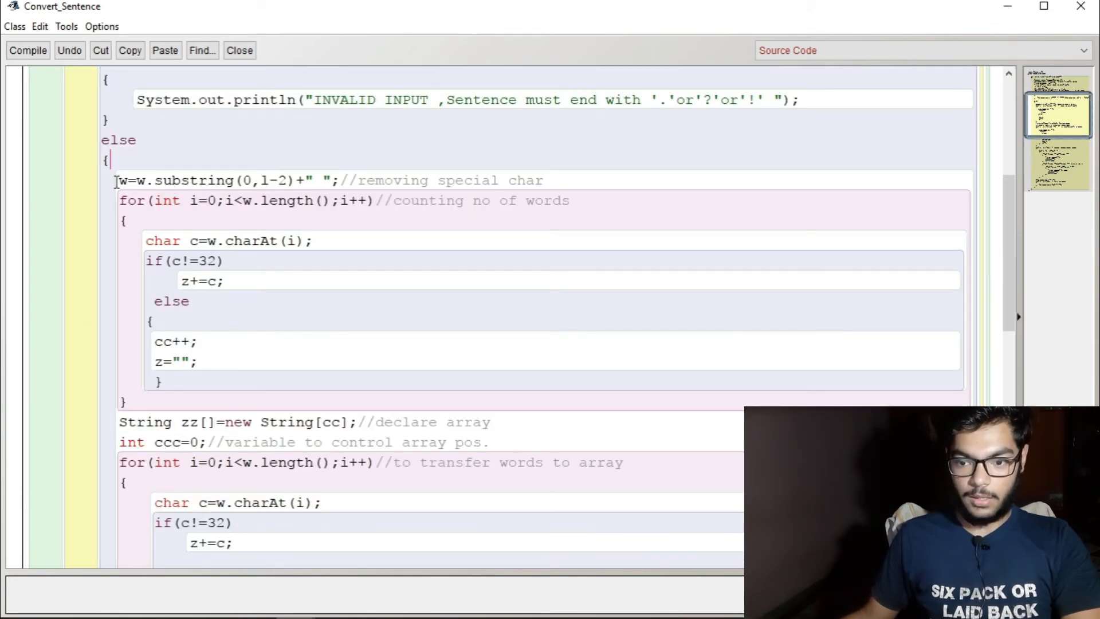
{"action": "left_click_drag", "start_coordinate": [118, 180], "coordinate": [549, 180]}
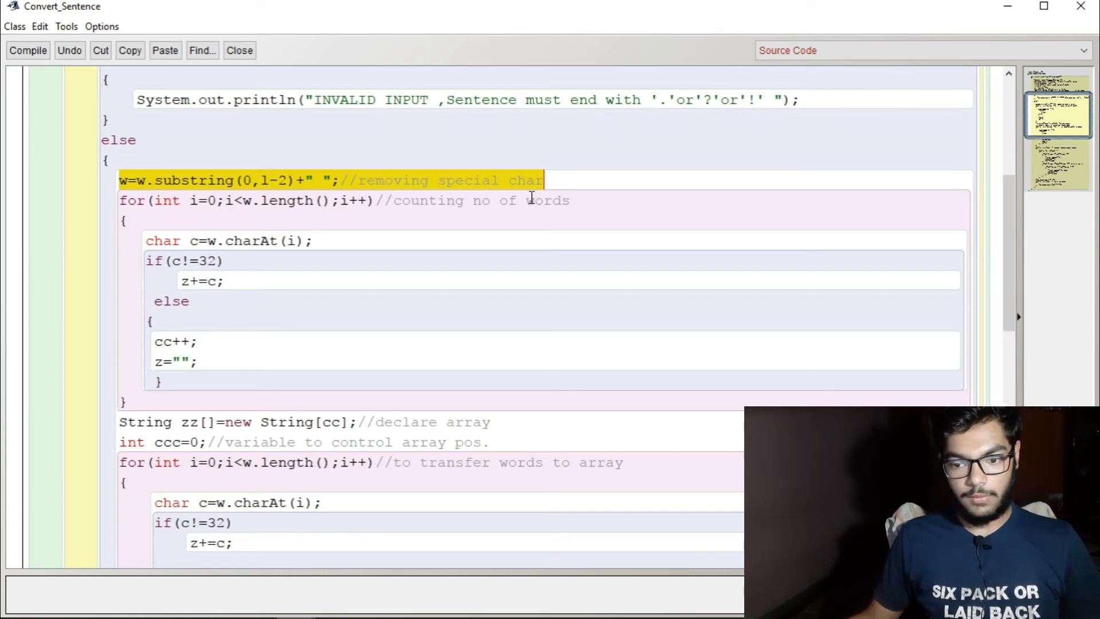
{"action": "key", "text": "Right"}
{"action": "scroll", "coordinate": [211, 241], "scroll_direction": "down", "scroll_amount": 2}
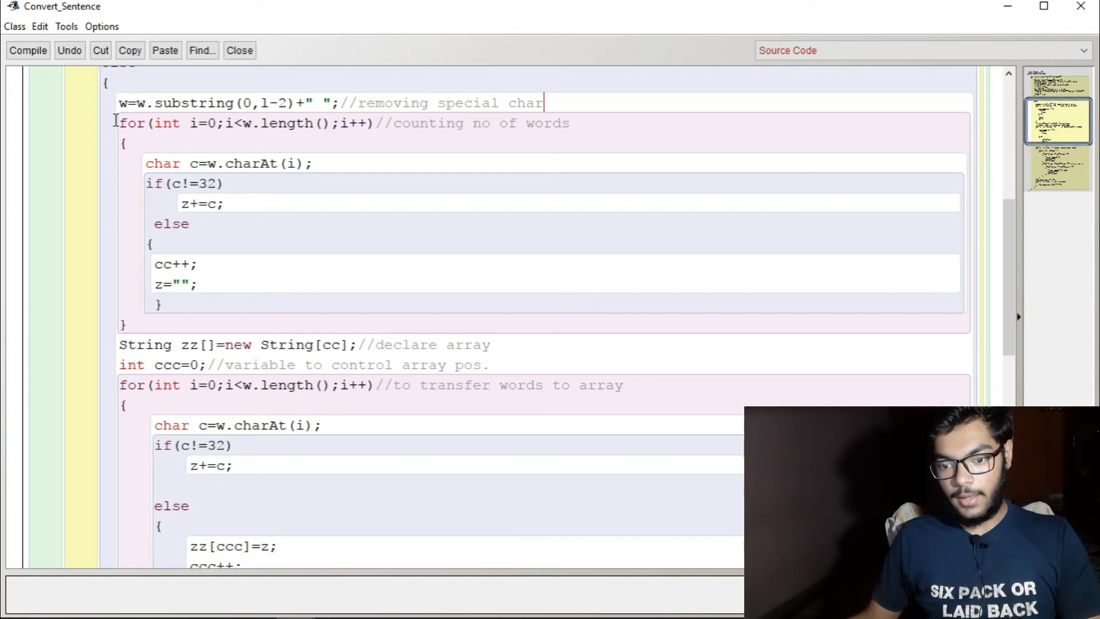
{"action": "left_click_drag", "start_coordinate": [117, 121], "coordinate": [301, 297]}
{"action": "left_click", "coordinate": [292, 273]}
{"action": "scroll", "coordinate": [292, 274], "scroll_direction": "down", "scroll_amount": 3}
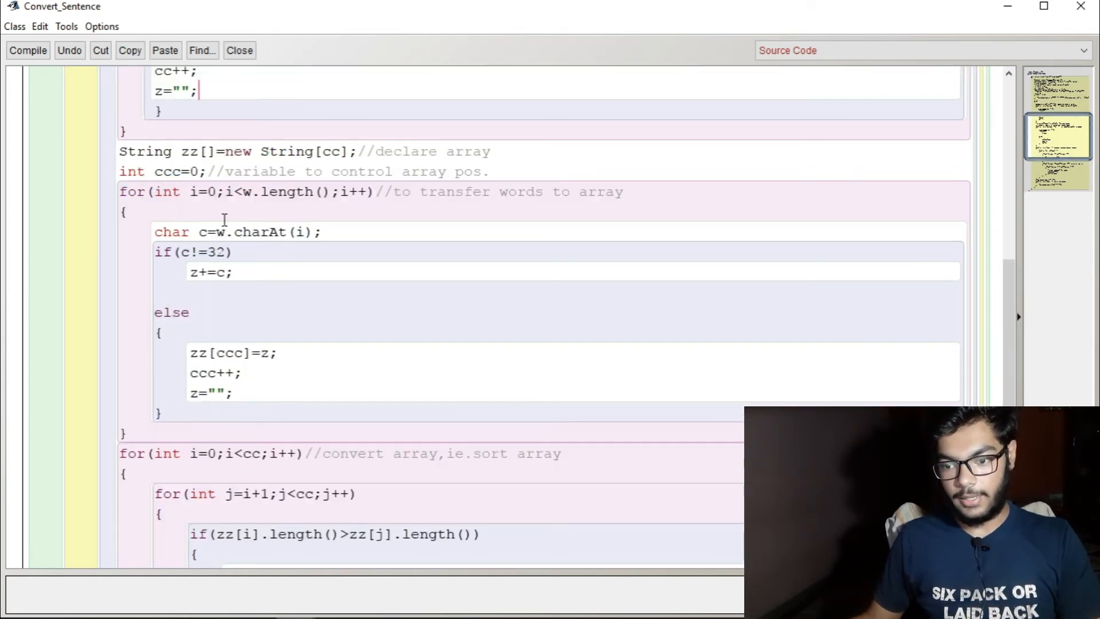
{"action": "mouse_move", "coordinate": [30, 152]}
{"action": "left_mouse_down"}
{"action": "mouse_move", "coordinate": [503, 172]}
{"action": "mouse_move", "coordinate": [343, 151]}
{"action": "left_mouse_up"}
{"action": "left_click", "coordinate": [507, 148]}
{"action": "left_click", "coordinate": [562, 166]}
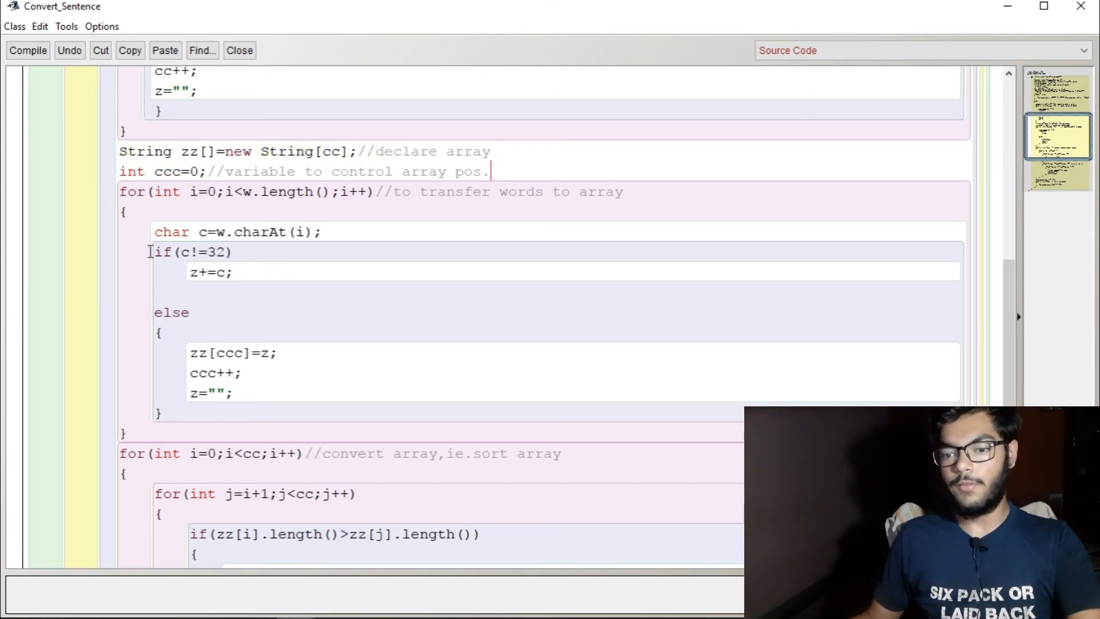
{"action": "left_click", "coordinate": [121, 171]}
{"action": "left_click_drag", "start_coordinate": [30, 171], "coordinate": [487, 153]}
{"action": "left_click", "coordinate": [503, 171]}
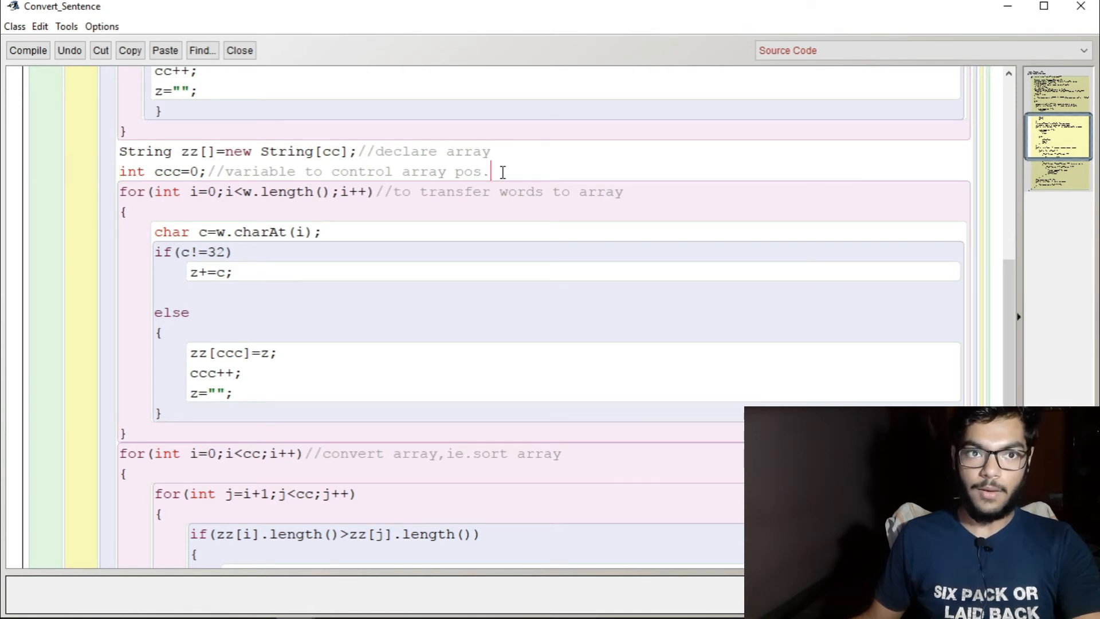
{"action": "scroll", "coordinate": [502, 172], "scroll_direction": "down", "scroll_amount": 2}
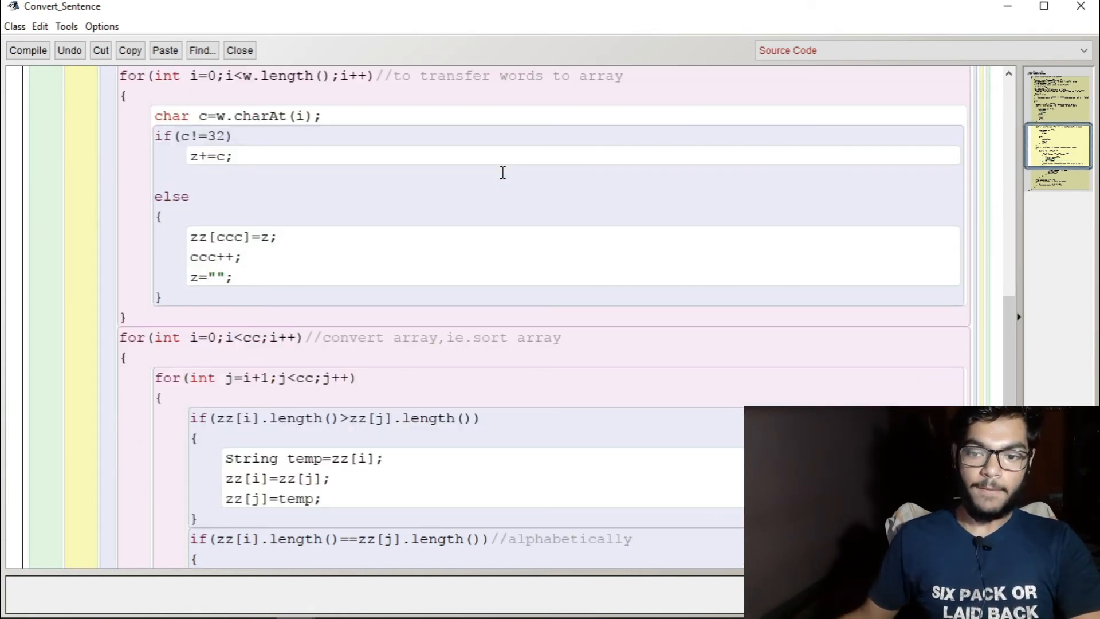
{"action": "scroll", "coordinate": [503, 172], "scroll_direction": "up", "scroll_amount": 1}
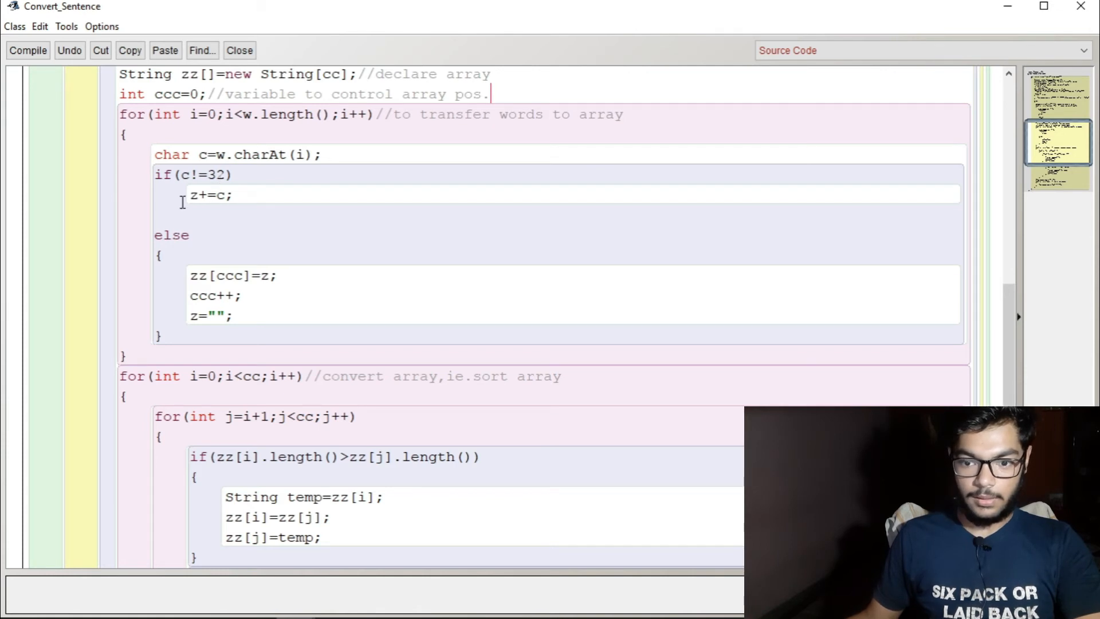
{"action": "left_click_drag", "start_coordinate": [181, 175], "coordinate": [215, 175]}
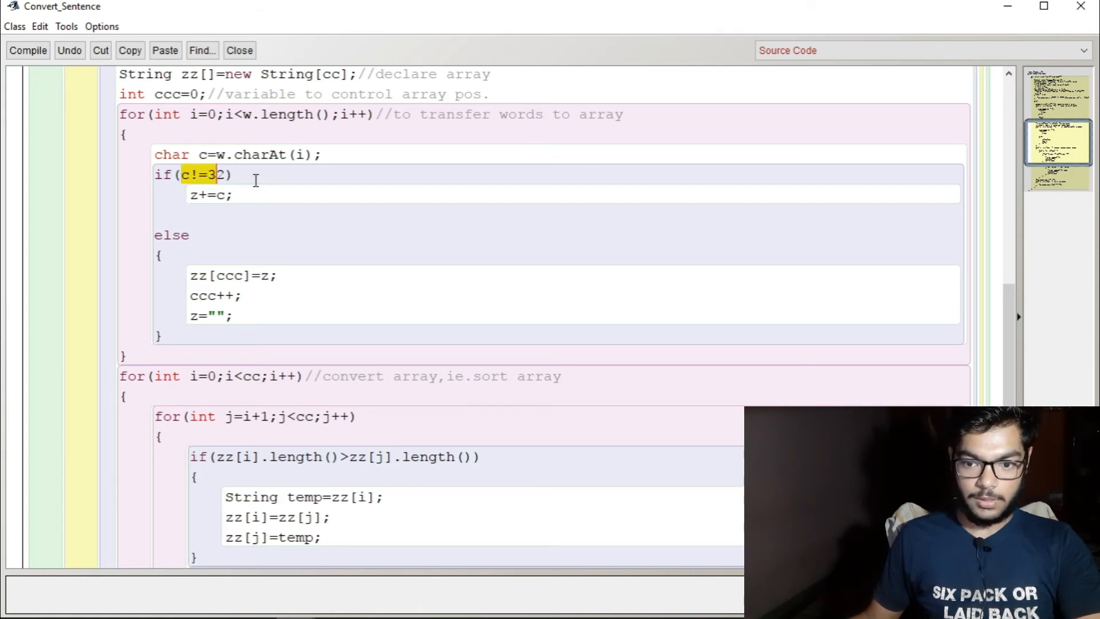
{"action": "scroll", "coordinate": [256, 180], "scroll_direction": "down", "scroll_amount": 3}
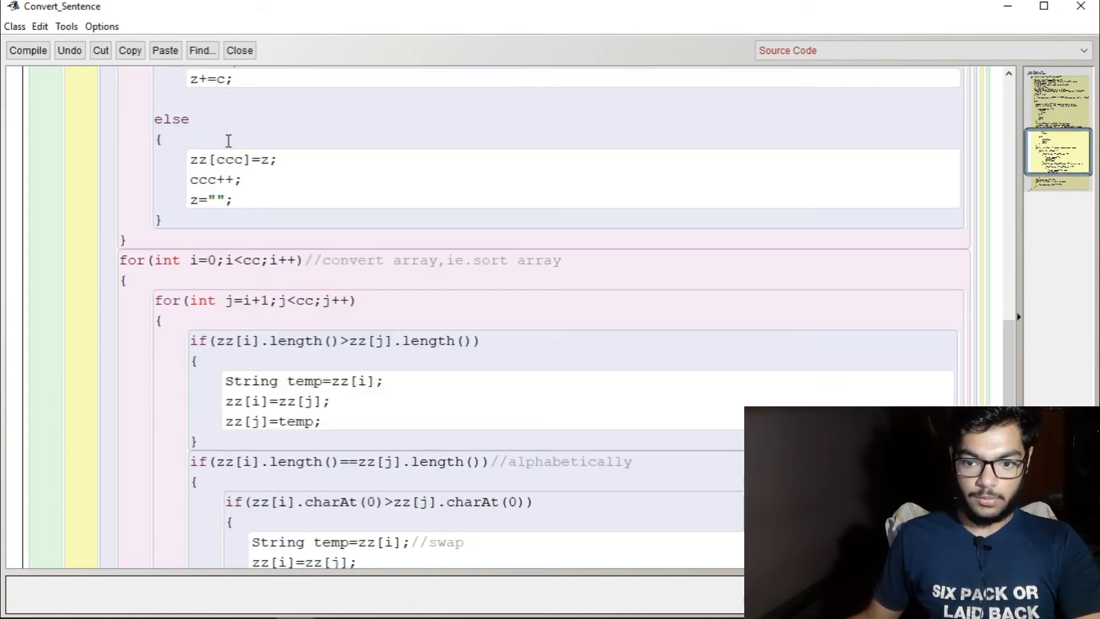
{"action": "scroll", "coordinate": [241, 218], "scroll_direction": "down", "scroll_amount": 3}
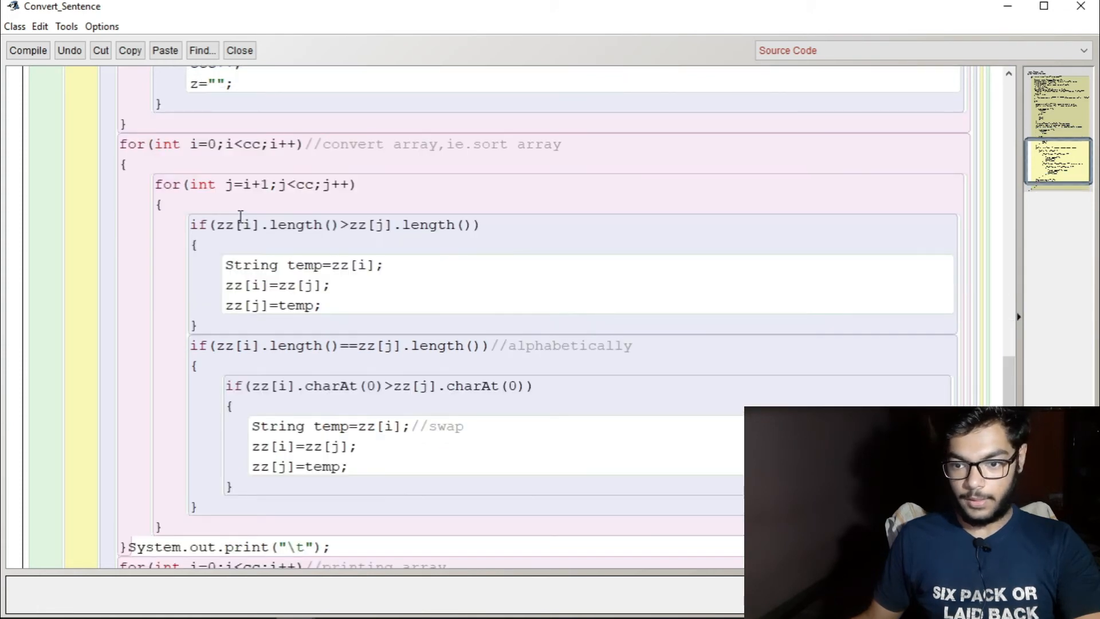
{"action": "scroll", "coordinate": [240, 219], "scroll_direction": "down", "scroll_amount": 1}
{"action": "left_click_drag", "start_coordinate": [310, 104], "coordinate": [595, 108]}
{"action": "scroll", "coordinate": [595, 109], "scroll_direction": "down", "scroll_amount": 1}
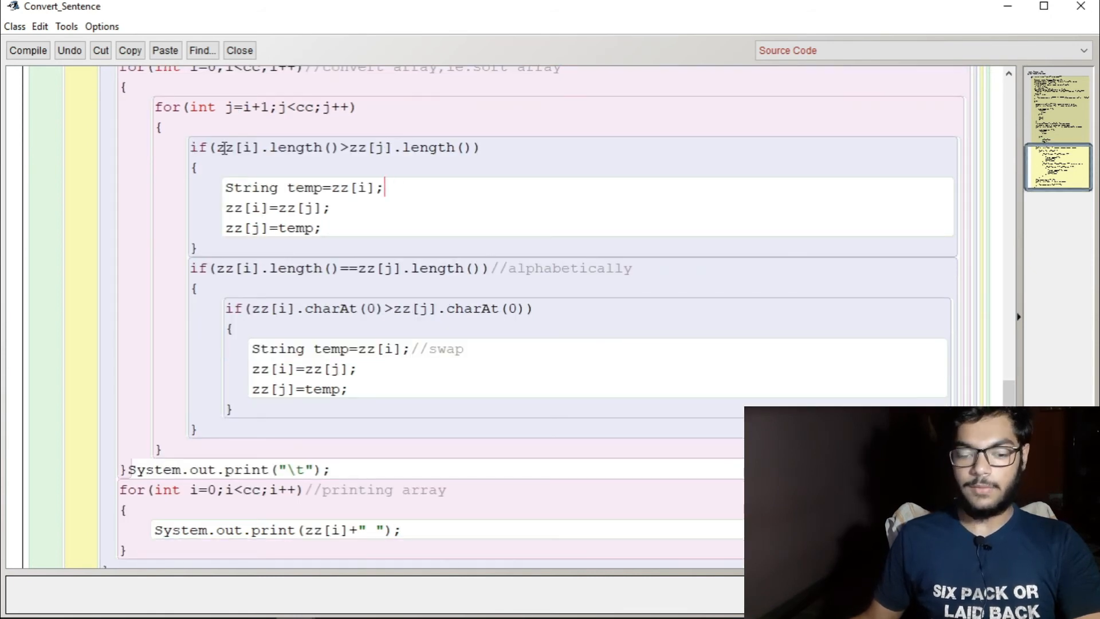
Step: Emphasise the greater-than length comparisons and annotate the temp assignment with a //swap comment
{"action": "left_click", "coordinate": [484, 148]}
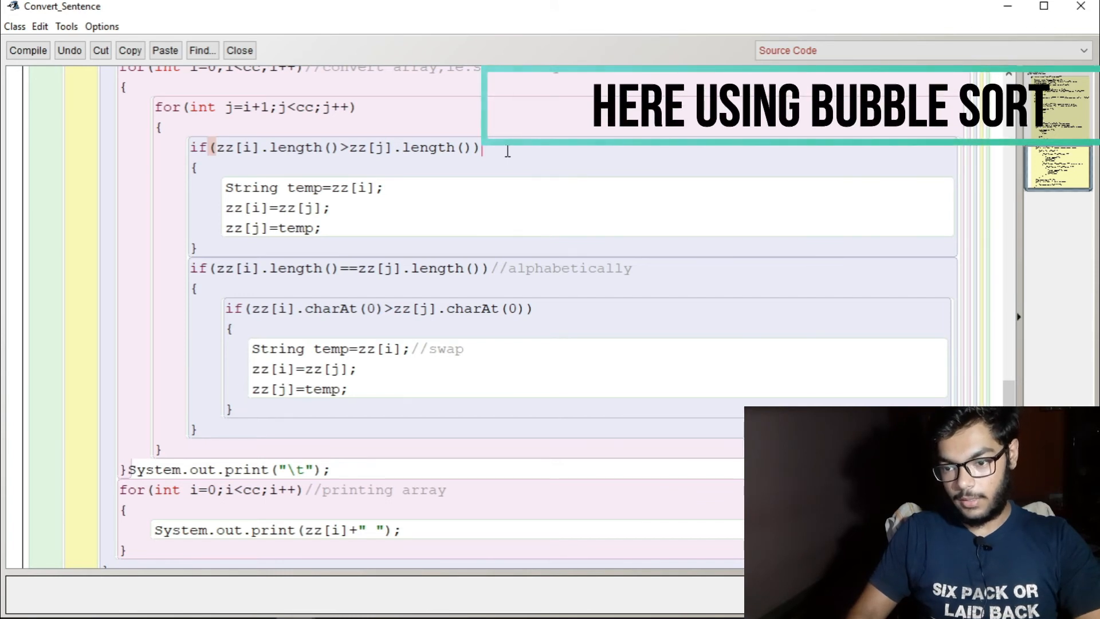
{"action": "type", "text": "//ASCENDING"}
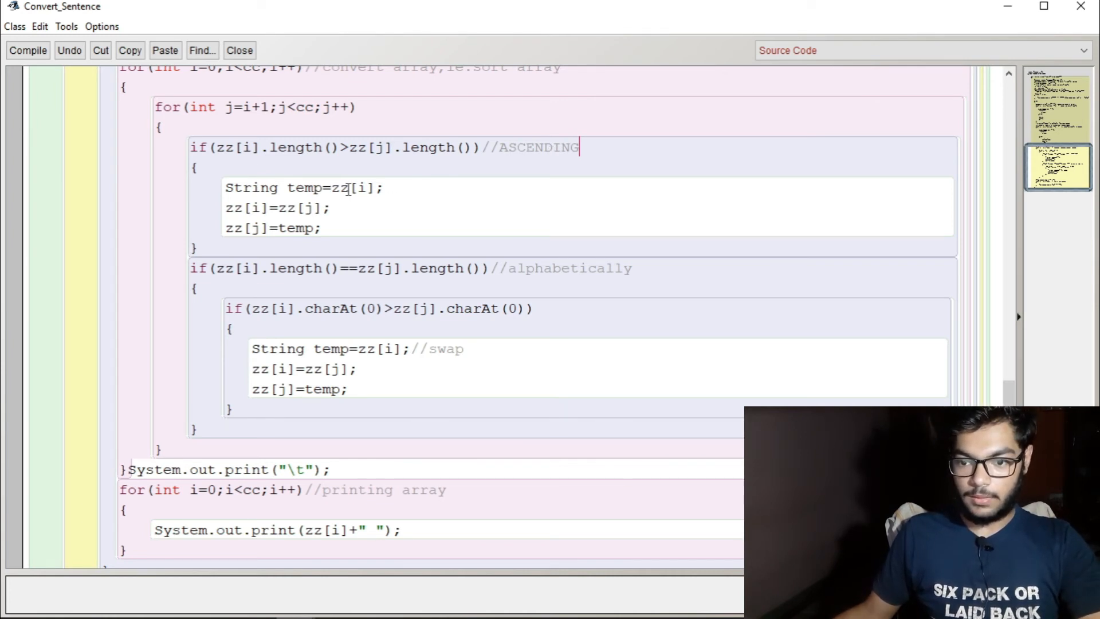
{"action": "double_click", "coordinate": [344, 148]}
{"action": "scroll", "coordinate": [248, 124], "scroll_direction": "up", "scroll_amount": 2}
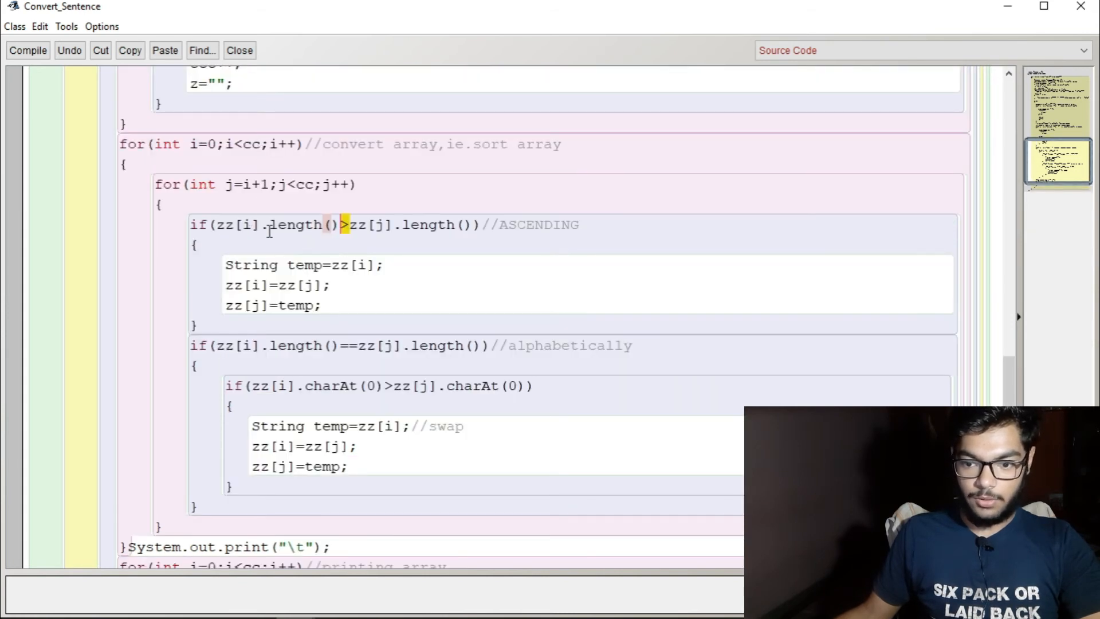
{"action": "left_click", "coordinate": [387, 224]}
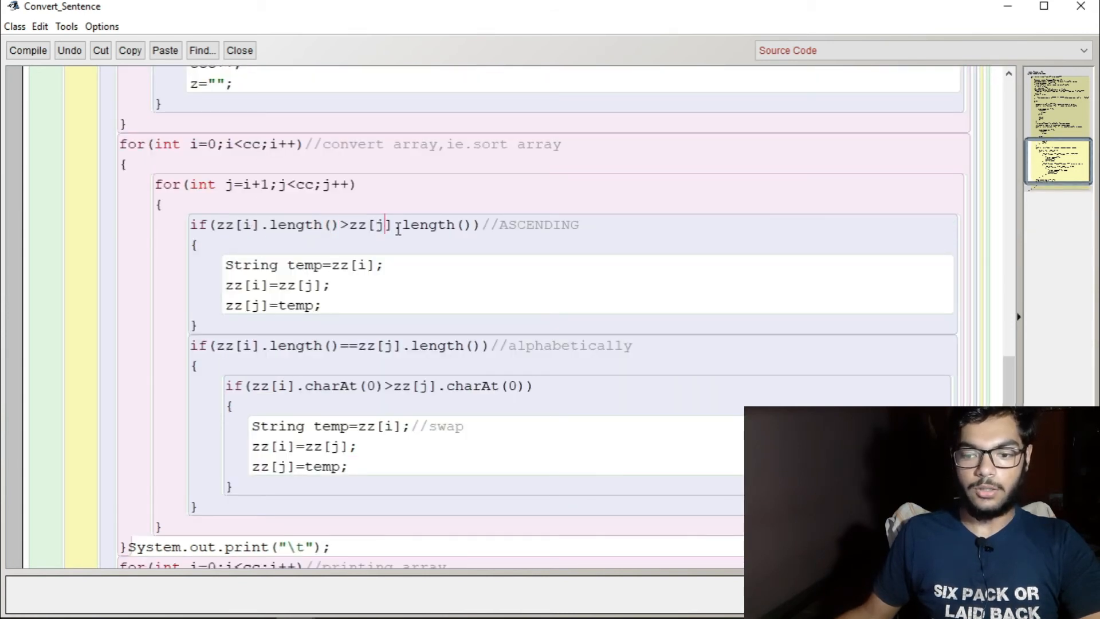
{"action": "double_click", "coordinate": [347, 225]}
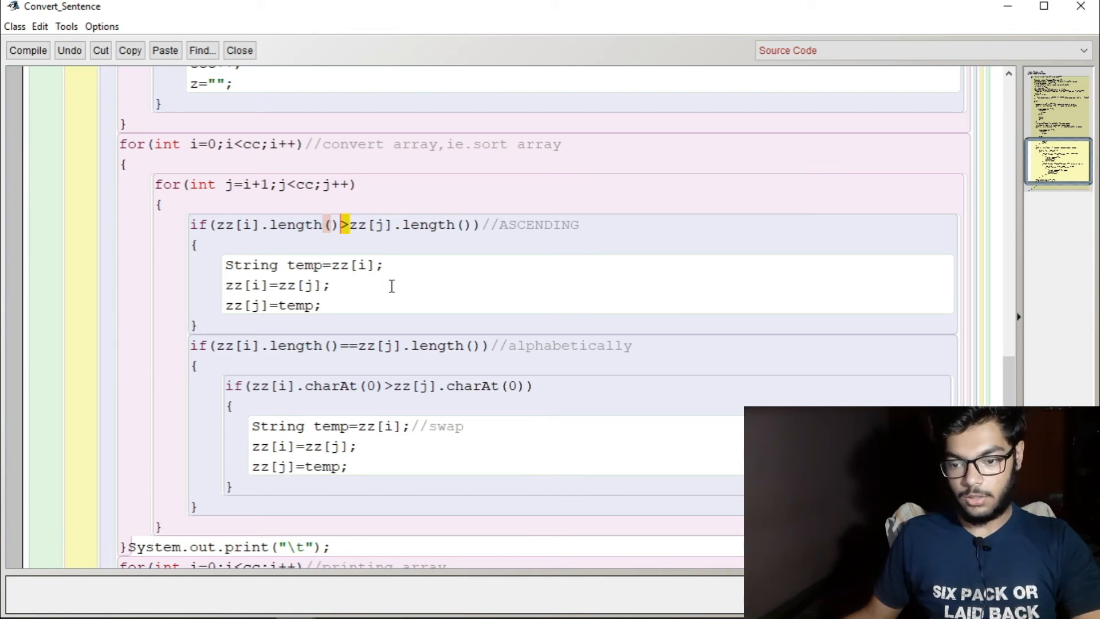
{"action": "scroll", "coordinate": [383, 283], "scroll_direction": "down", "scroll_amount": 1}
{"action": "left_click", "coordinate": [397, 227]}
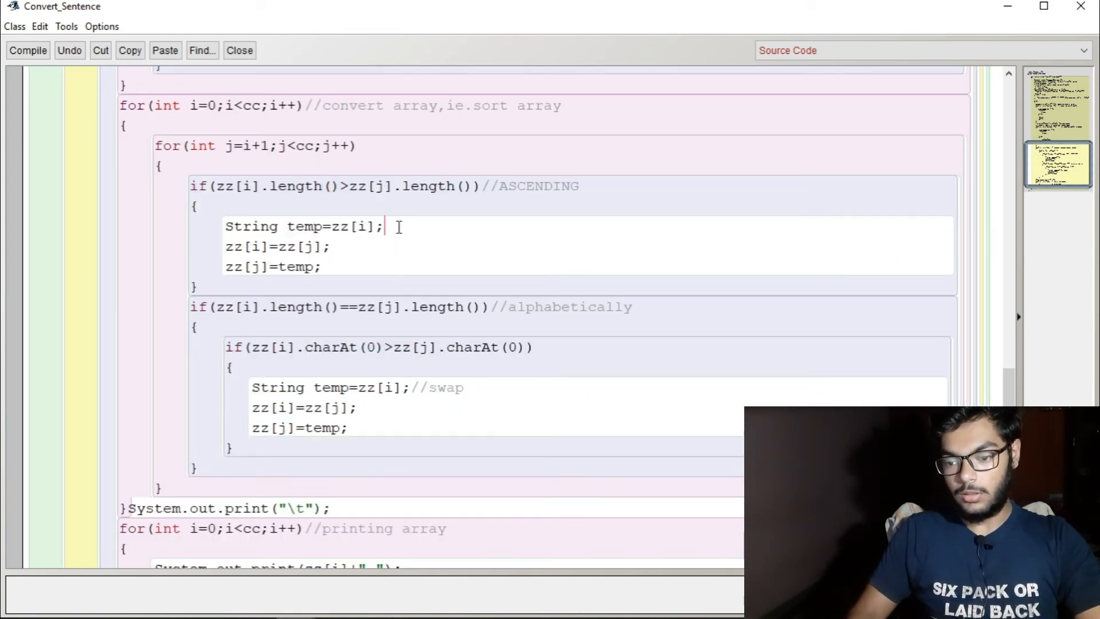
{"action": "type", "text": "//"}
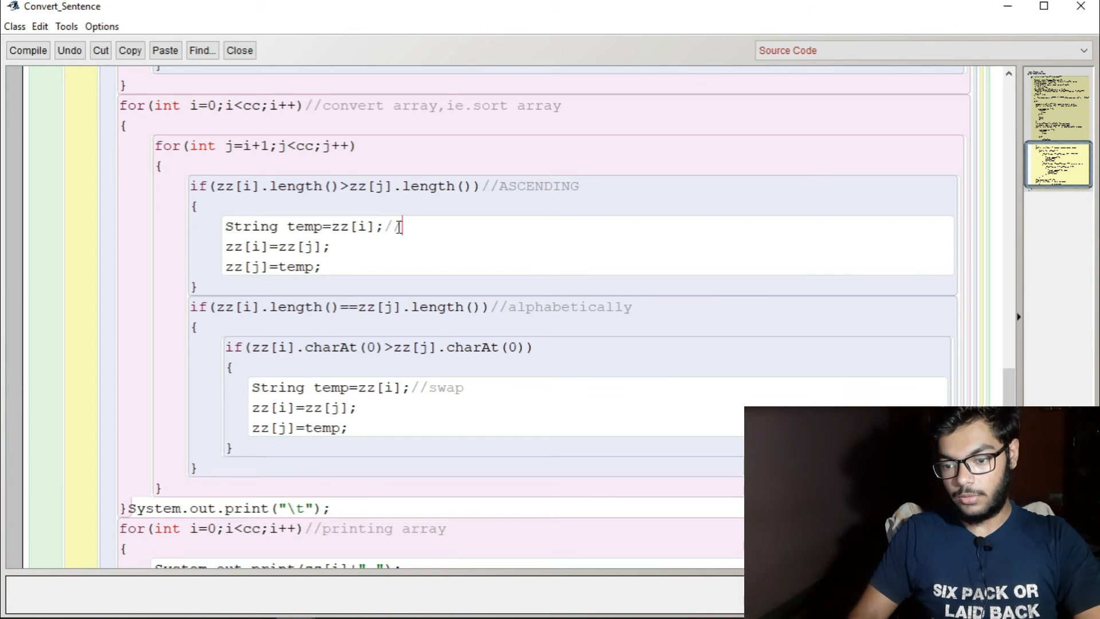
{"action": "type", "text": "/swap"}
{"action": "scroll", "coordinate": [396, 226], "scroll_direction": "down", "scroll_amount": 3}
{"action": "scroll", "coordinate": [344, 232], "scroll_direction": "down", "scroll_amount": 2}
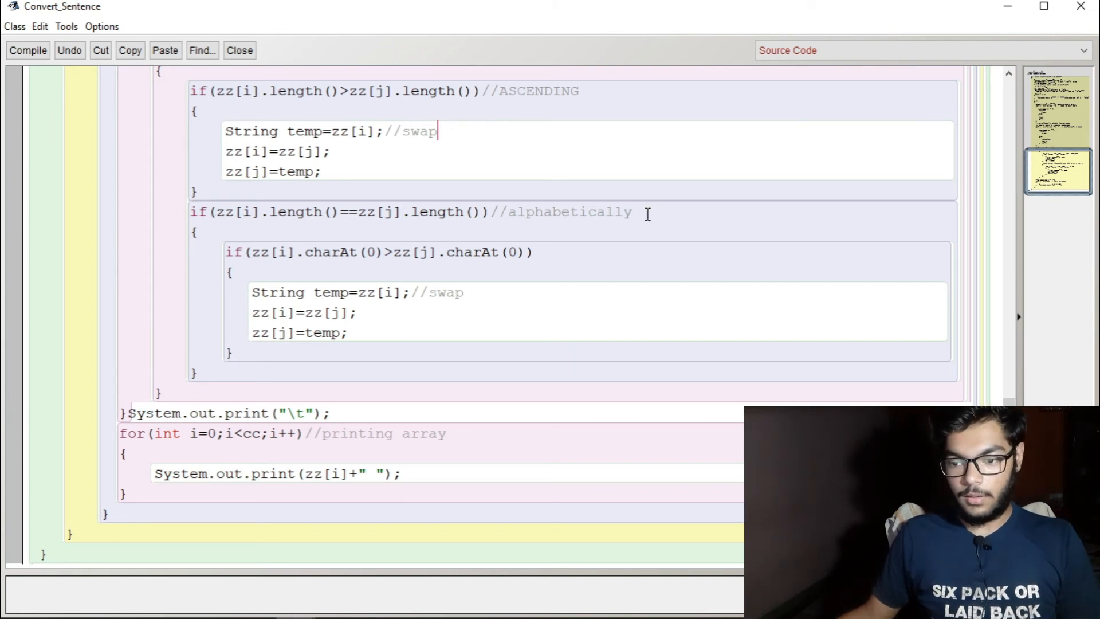
{"action": "left_click_drag", "start_coordinate": [634, 212], "coordinate": [491, 212]}
{"action": "left_click", "coordinate": [636, 231]}
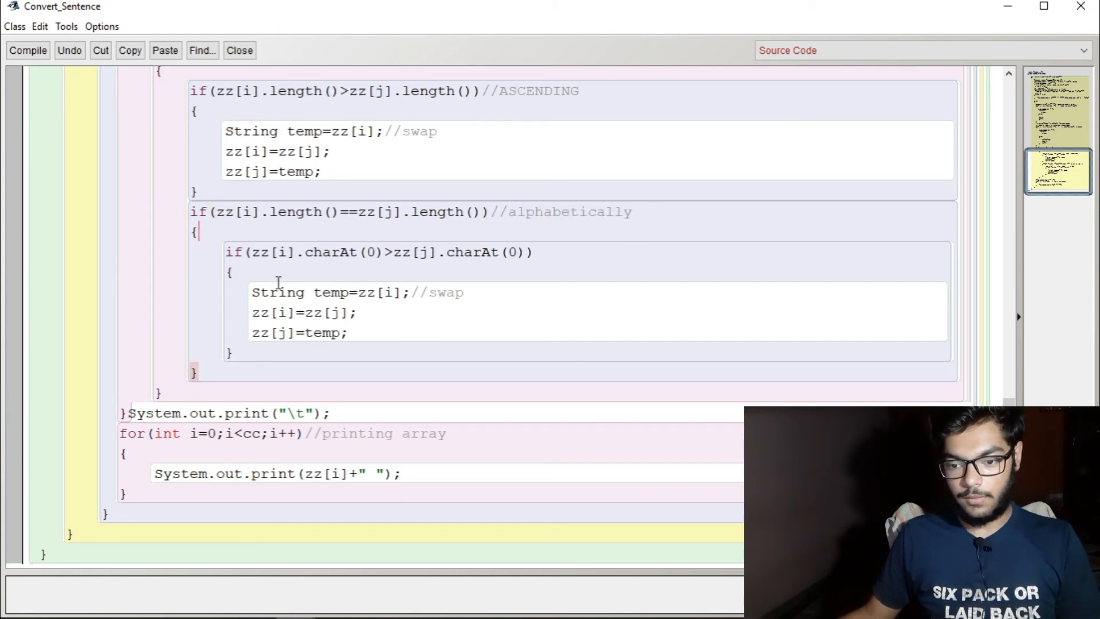
{"action": "left_click_drag", "start_coordinate": [221, 252], "coordinate": [429, 353]}
{"action": "left_click", "coordinate": [461, 292]}
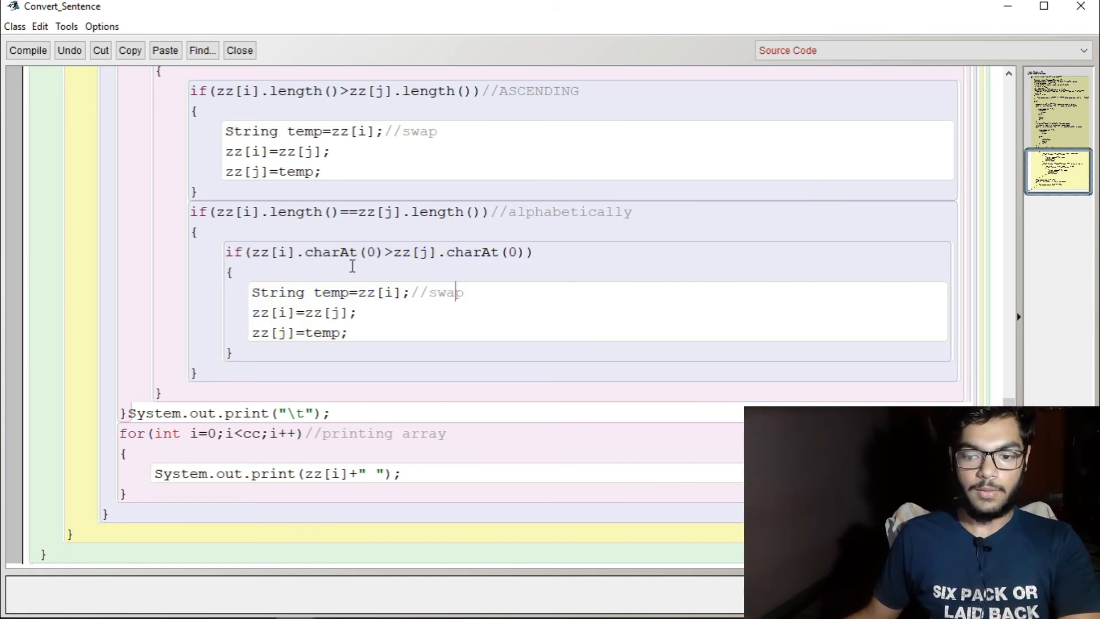
{"action": "left_click", "coordinate": [465, 297]}
{"action": "double_click", "coordinate": [454, 294]}
{"action": "left_click", "coordinate": [474, 295]}
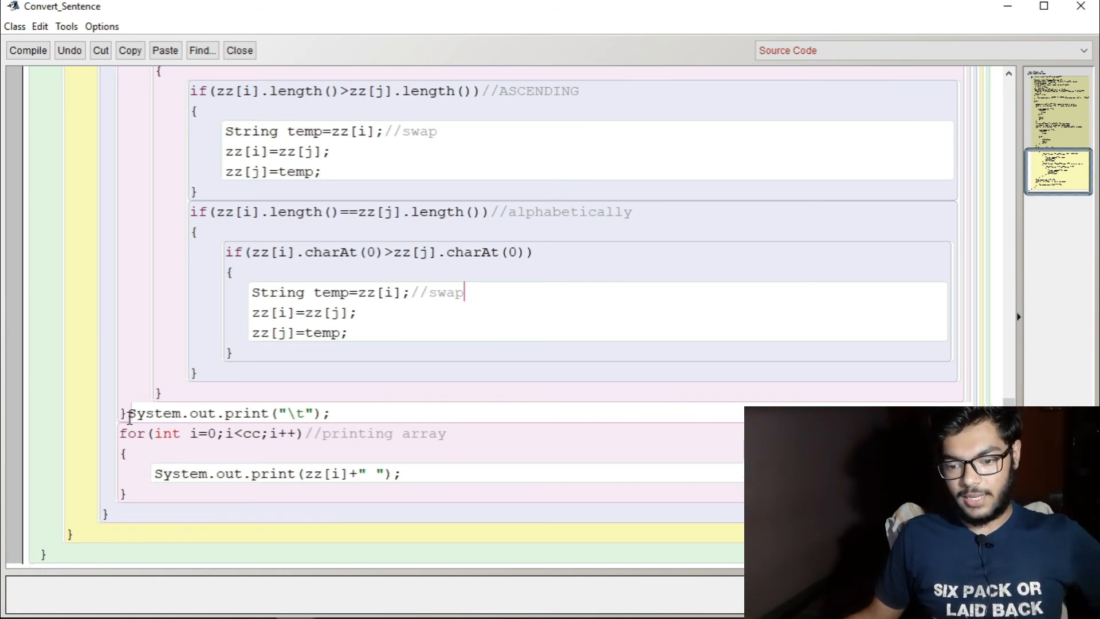
{"action": "mouse_move", "coordinate": [130, 412]}
{"action": "left_mouse_down"}
{"action": "mouse_move", "coordinate": [246, 432]}
{"action": "mouse_move", "coordinate": [353, 419]}
{"action": "left_mouse_up"}
{"action": "left_click", "coordinate": [352, 414]}
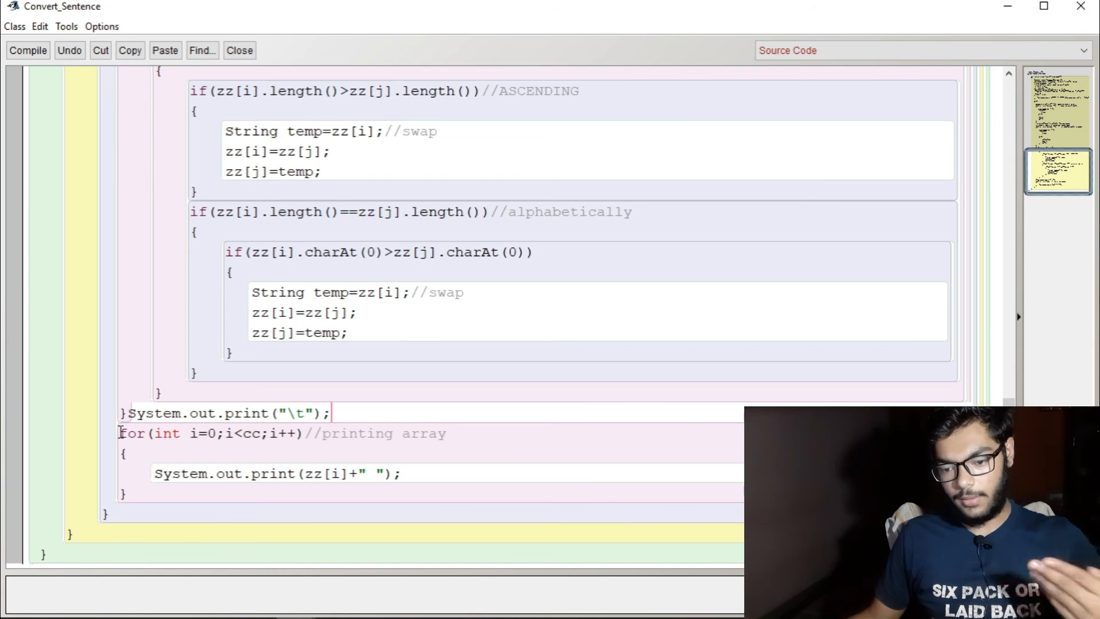
{"action": "left_click_drag", "start_coordinate": [121, 434], "coordinate": [186, 517]}
{"action": "left_click", "coordinate": [199, 504]}
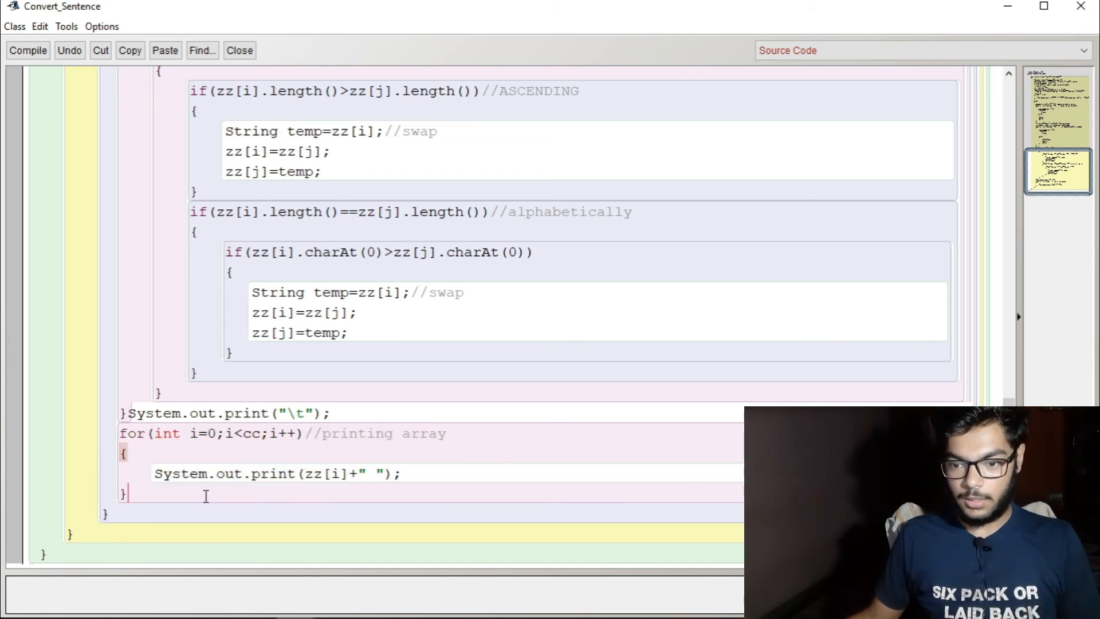
{"action": "scroll", "coordinate": [258, 343], "scroll_direction": "up", "scroll_amount": 6}
Step: Run Convert_Sentence's main on SELP HELP IS THE BEST HELP., printing IS THE BEST HELP HELP SELP
{"action": "left_click", "coordinate": [240, 50]}
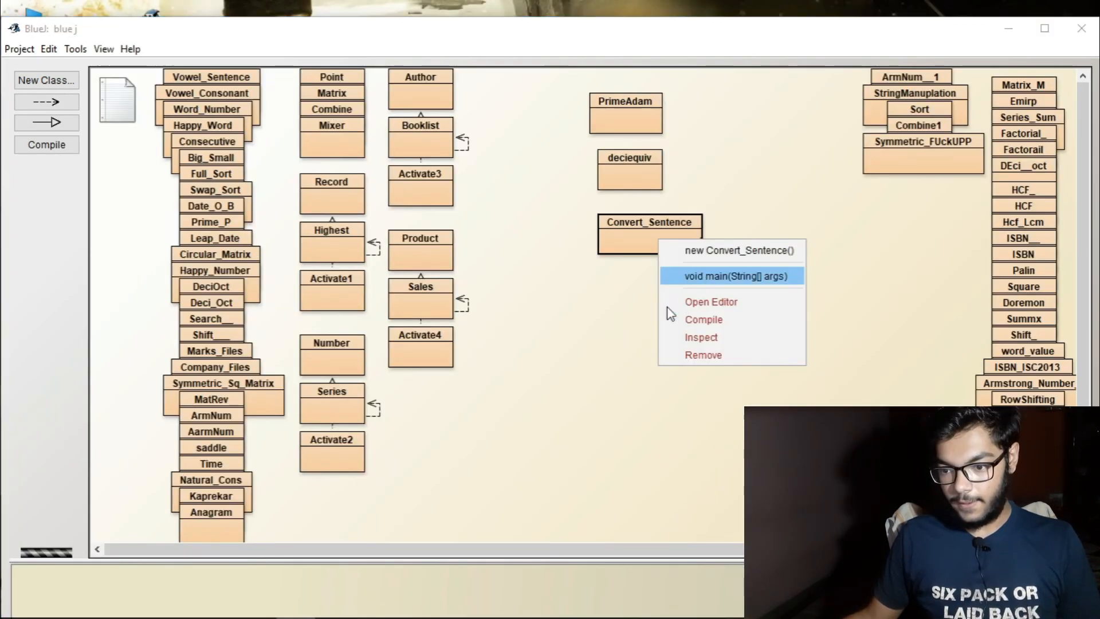
{"action": "left_click", "coordinate": [734, 276]}
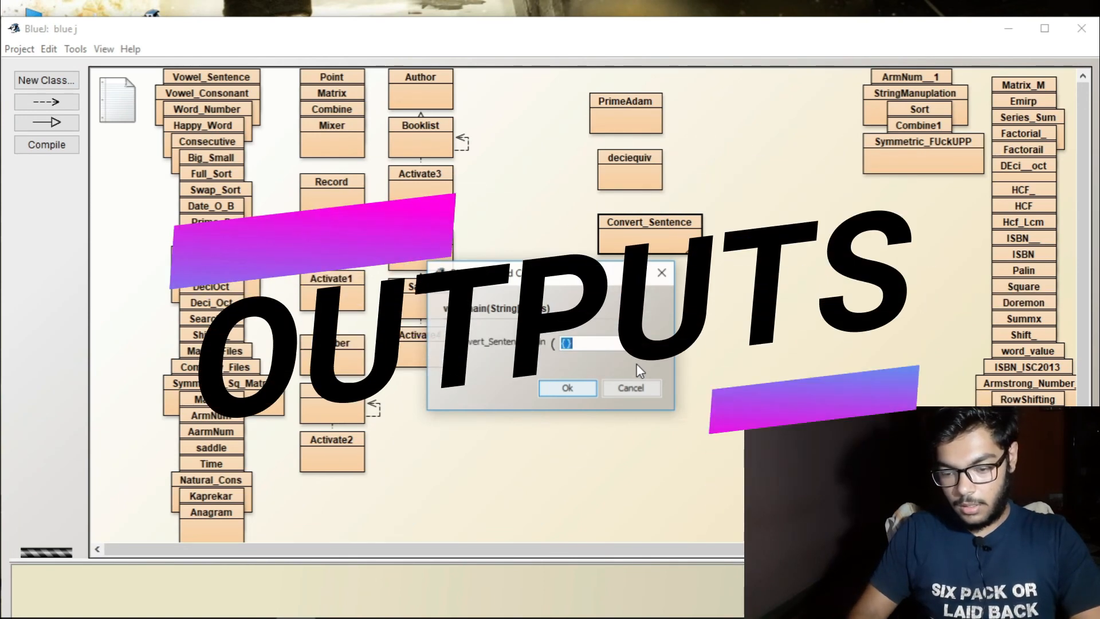
{"action": "key", "text": "Return"}
{"action": "type", "text": "AS "}
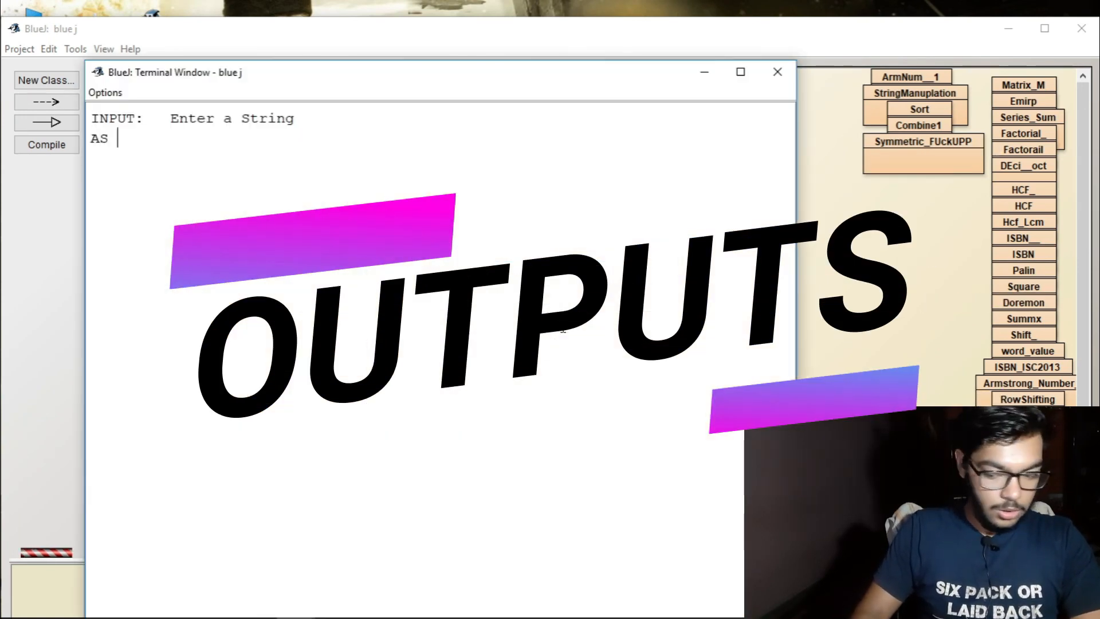
{"action": "type", "text": "YOU"}
{"action": "key", "text": "Return"}
{"action": "type", "text": "s"}
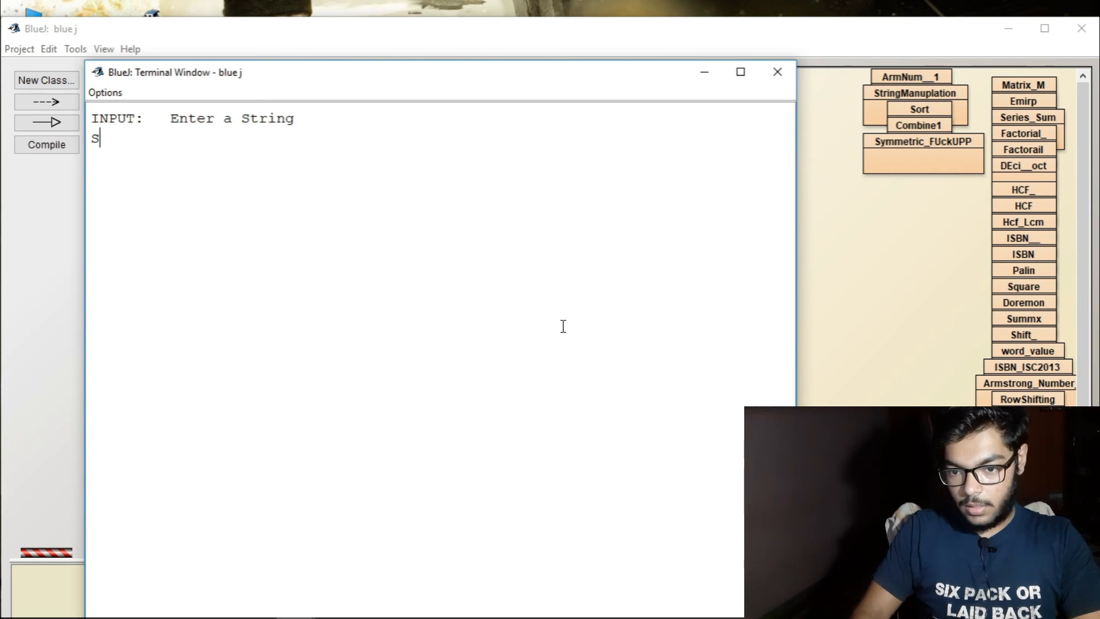
{"action": "type", "text": "EL"}
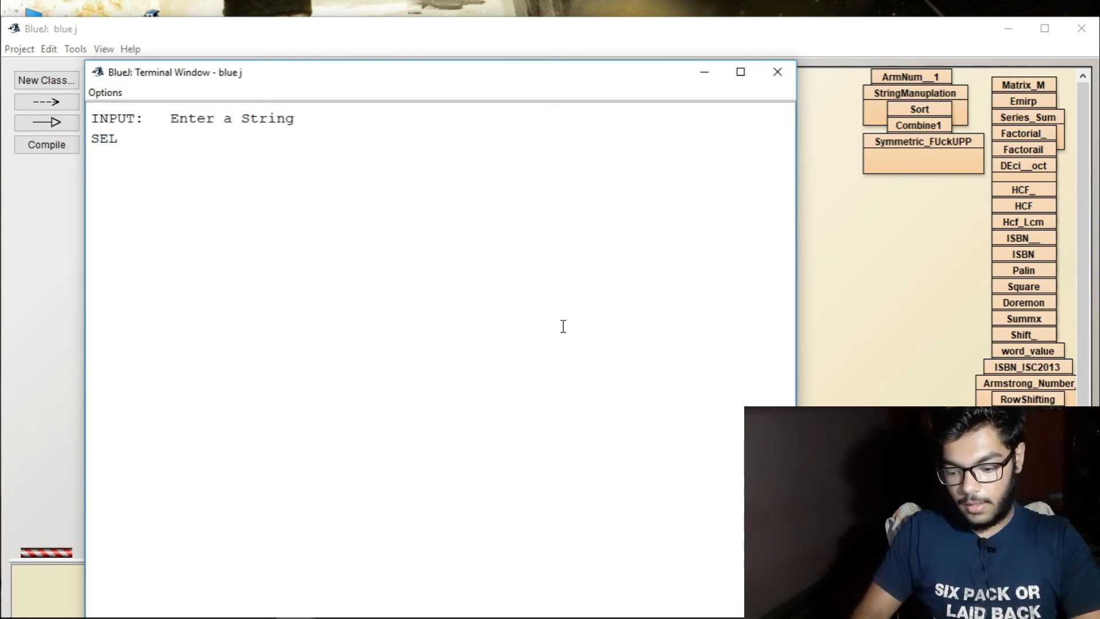
{"action": "type", "text": "P HELP IS "}
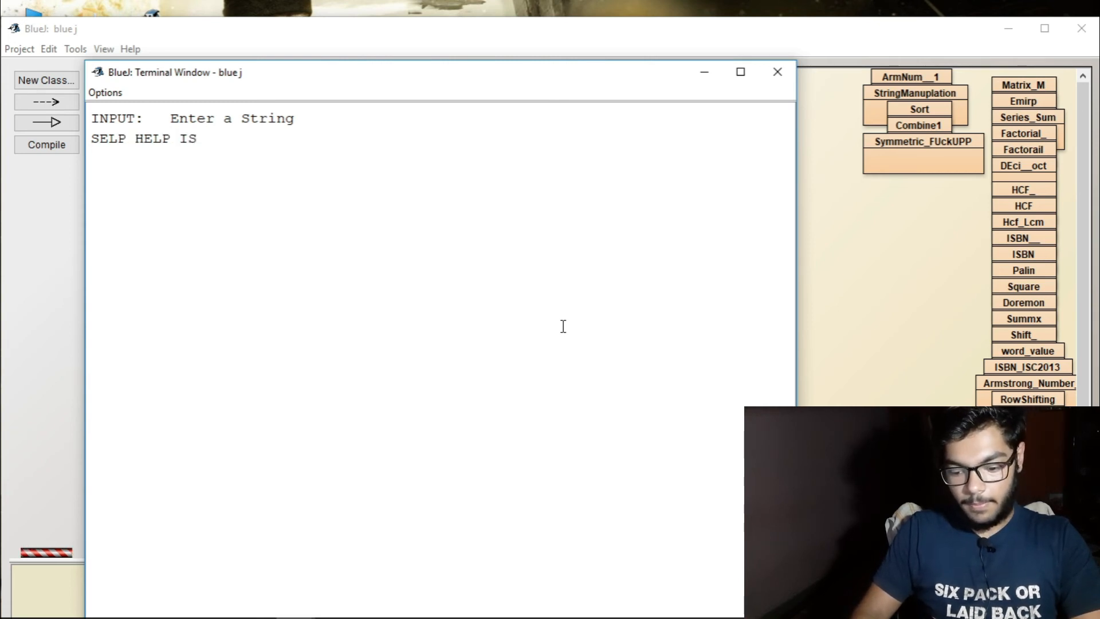
{"action": "type", "text": "THE BEST"}
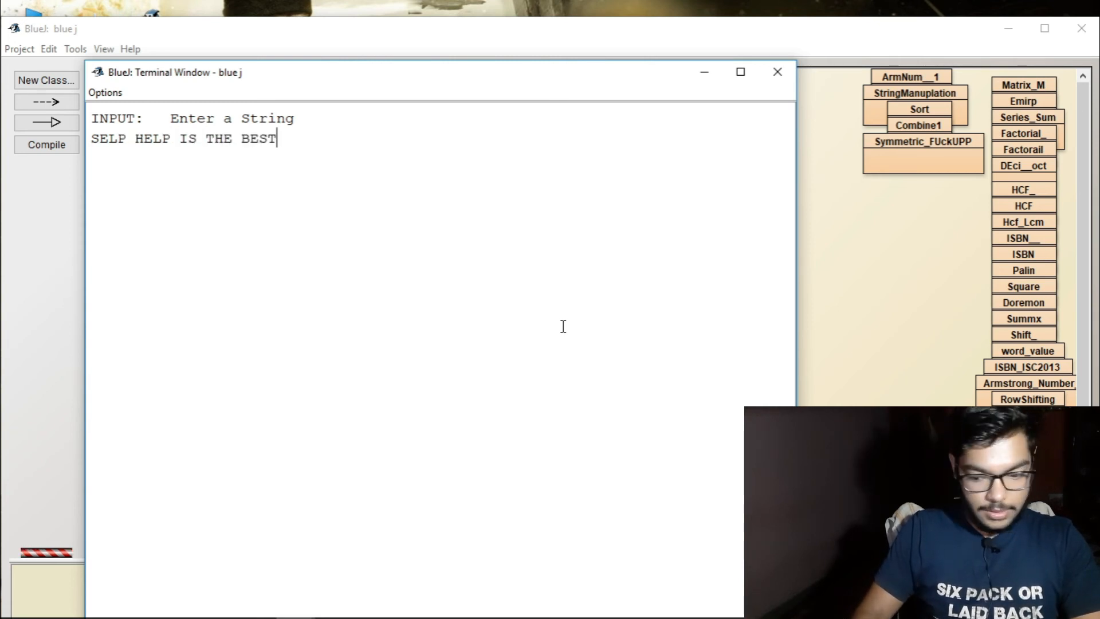
{"action": "type", "text": " HE"}
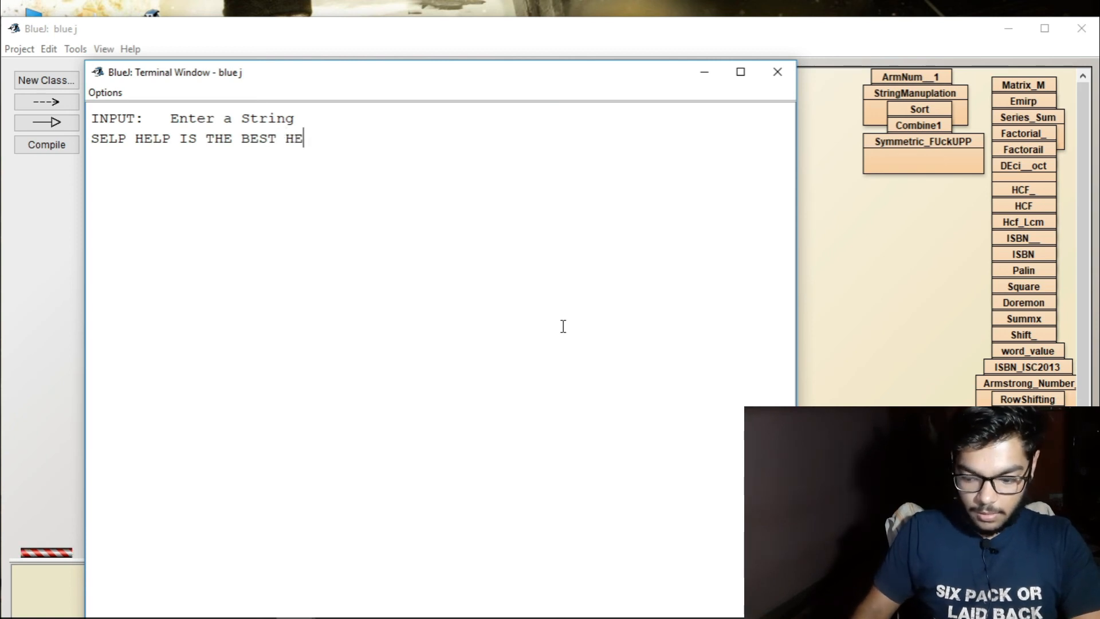
{"action": "type", "text": "LP."}
{"action": "key", "text": "Return"}
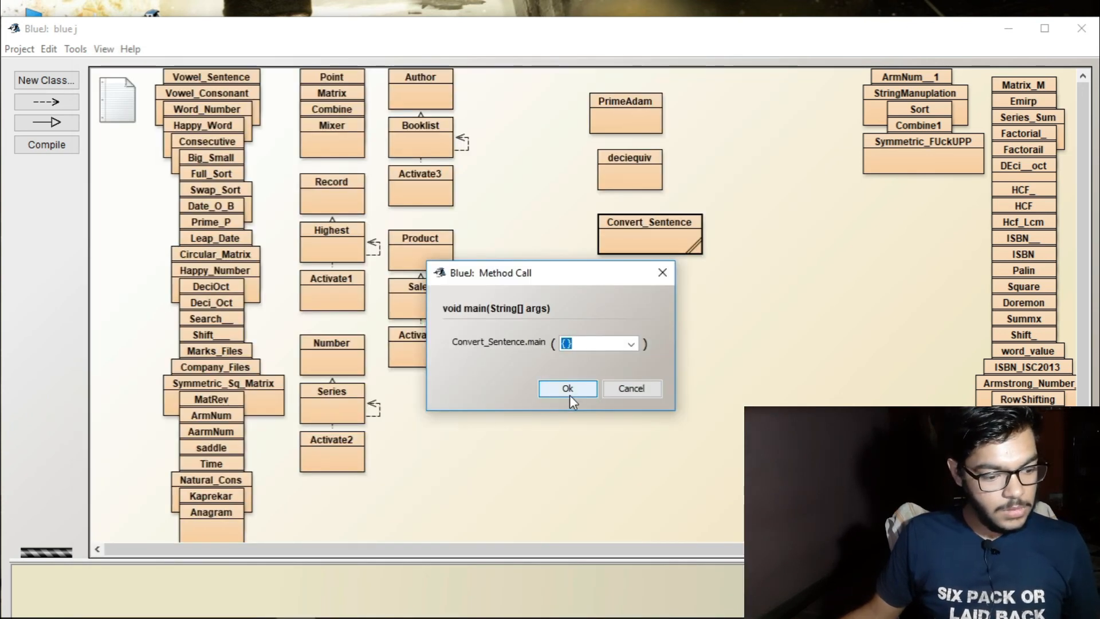
Step: Rerun main on BE KIND TO OTHERS., printing BE TO KIND OTHERS
{"action": "left_click", "coordinate": [567, 388]}
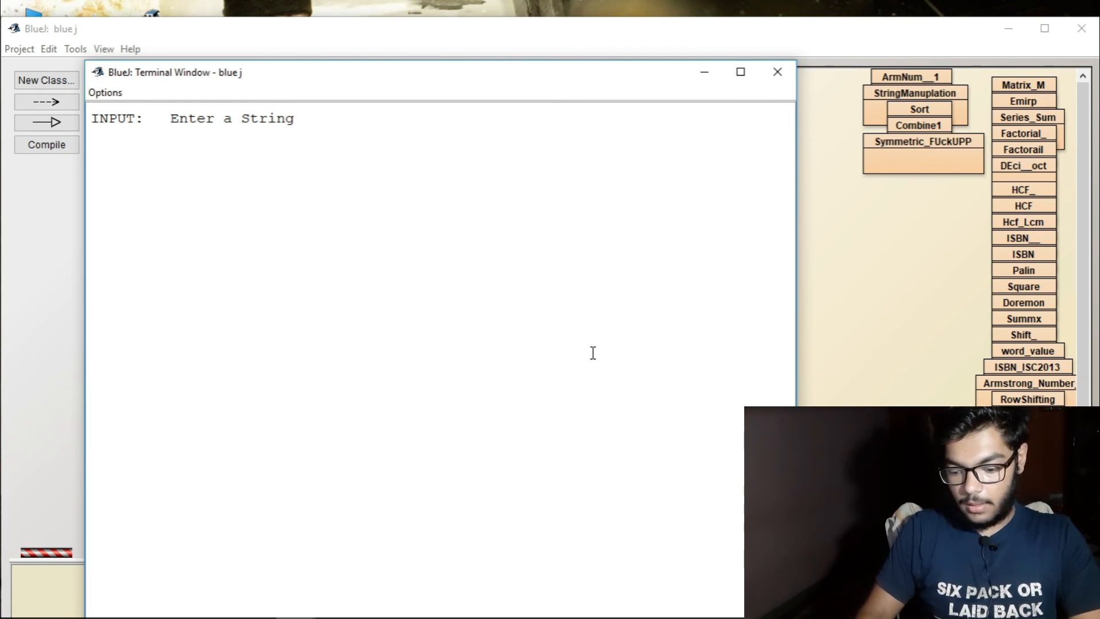
{"action": "type", "text": "BE KIND"}
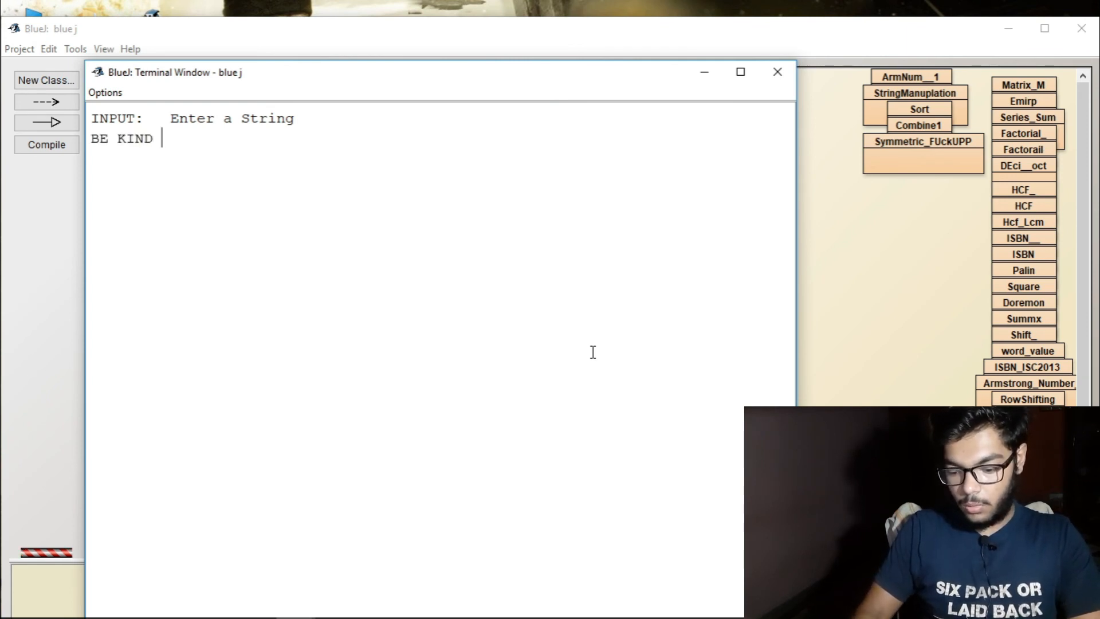
{"action": "type", "text": " TO"}
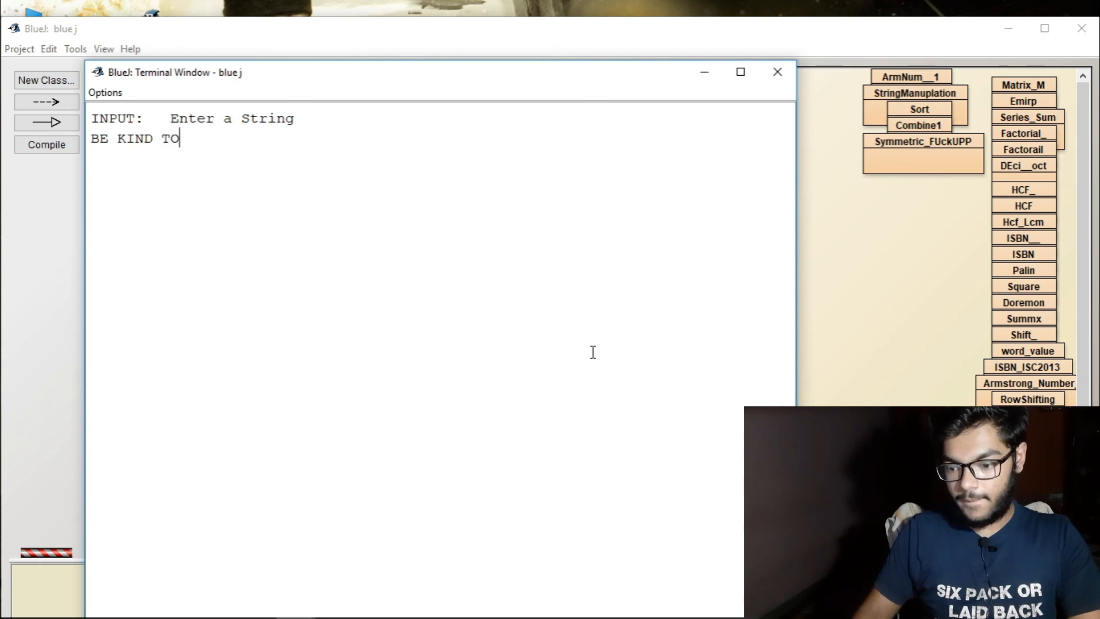
{"action": "type", "text": " OTHERS."}
{"action": "key", "text": "Return"}
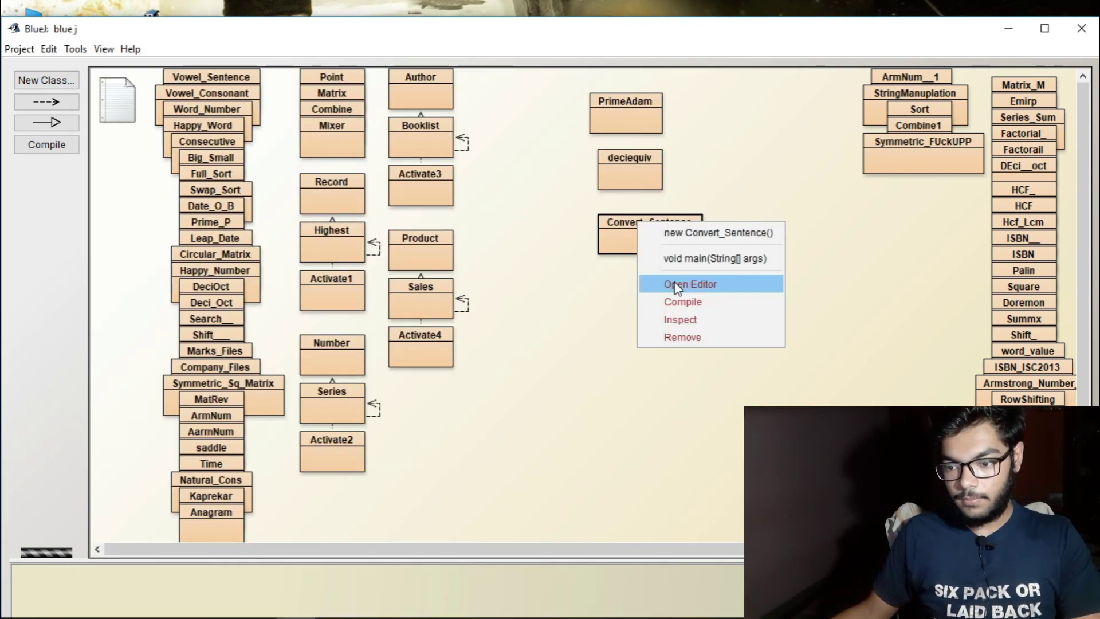
Step: Run Convert_Sentence on 'NOTHING IS IMPOSSIBLEs#' and receive INVALID INPUT for missing end punctuation
{"action": "left_click", "coordinate": [678, 292]}
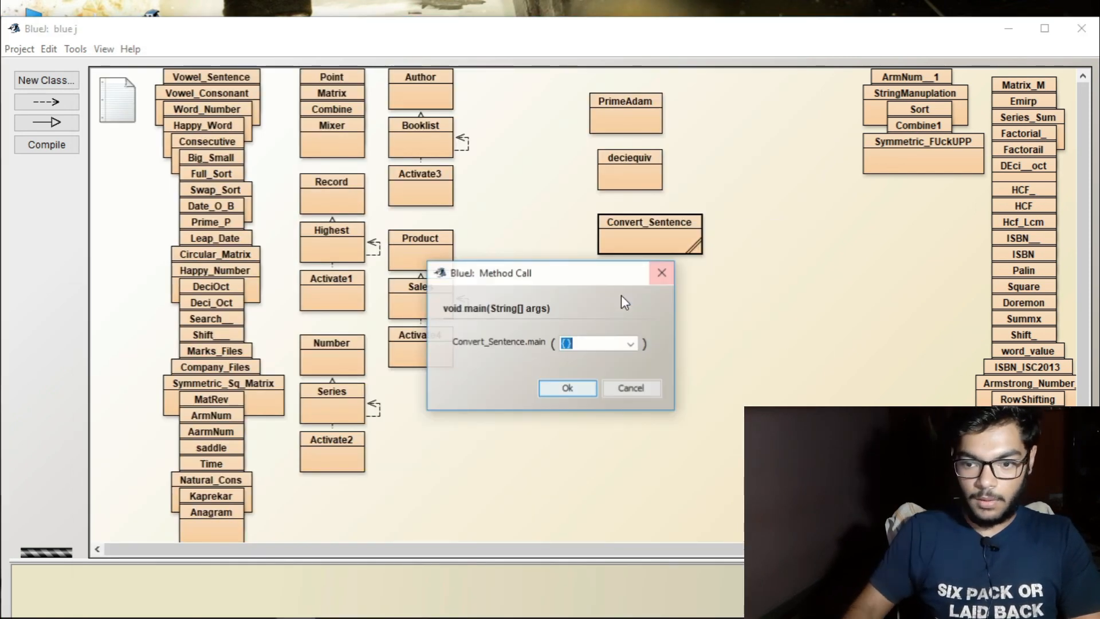
{"action": "key", "text": "Return"}
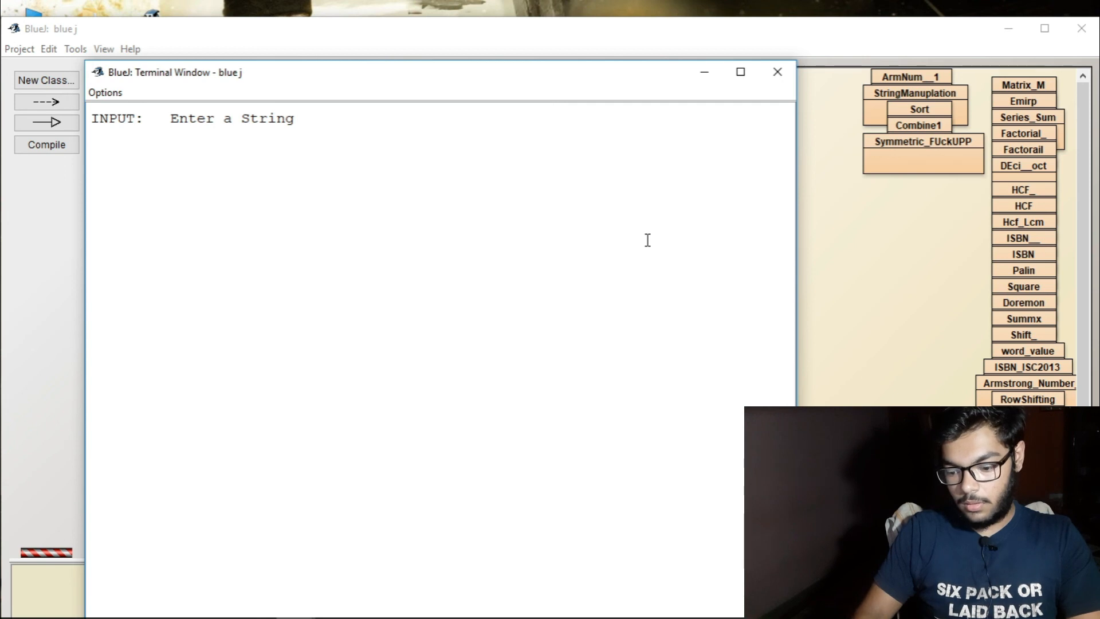
{"action": "type", "text": "NOTHING IS IMP"}
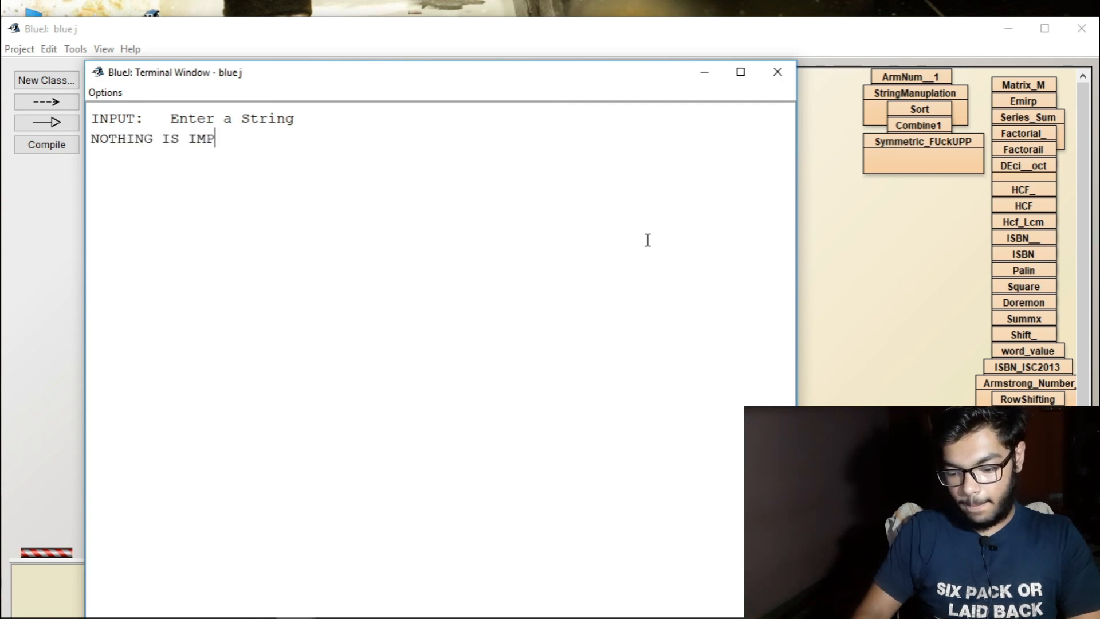
{"action": "type", "text": "OSSIB"}
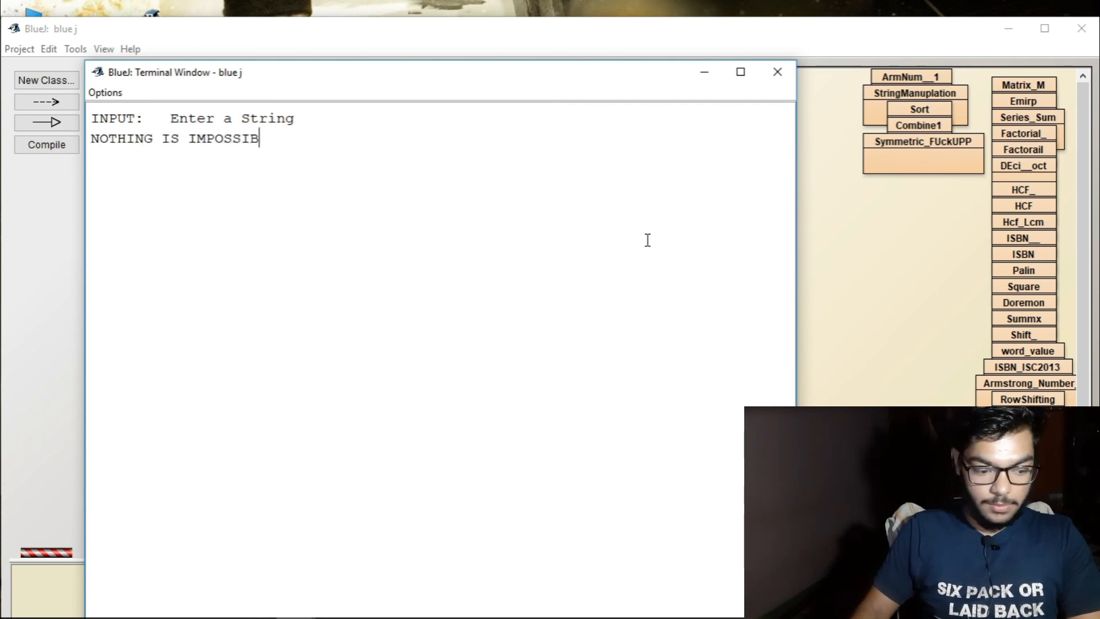
{"action": "type", "text": "LE"}
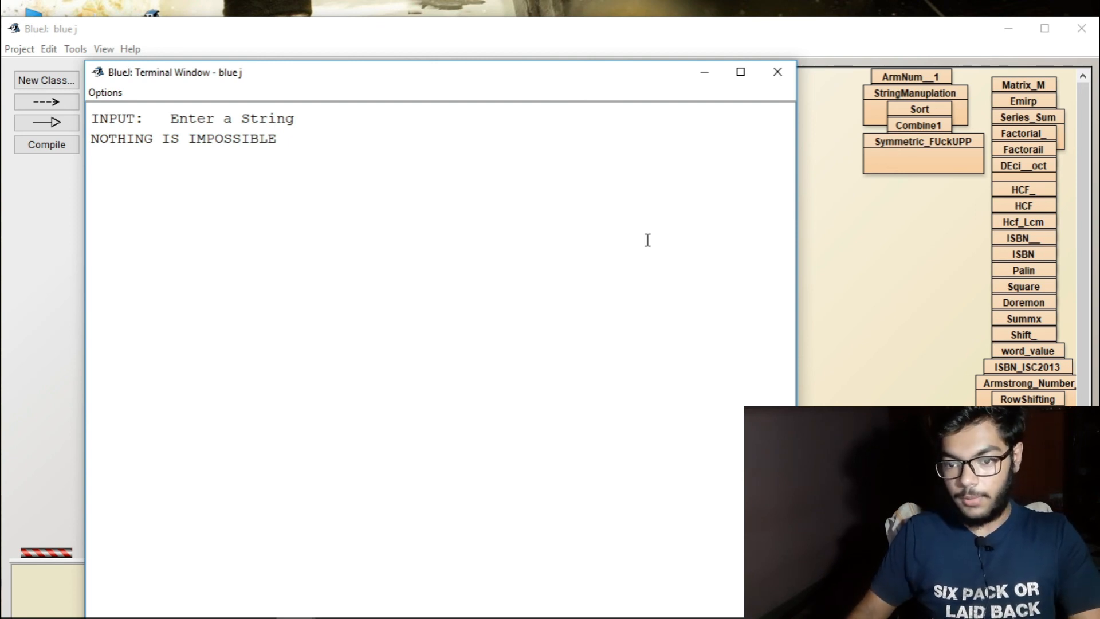
{"action": "type", "text": "s#"}
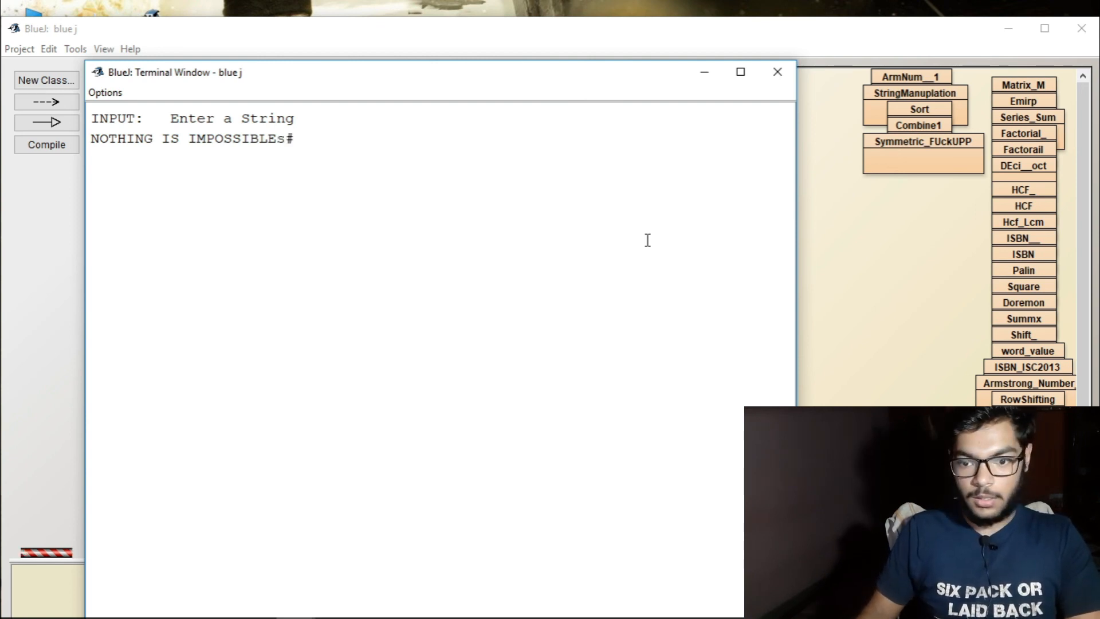
{"action": "key", "text": "Return"}
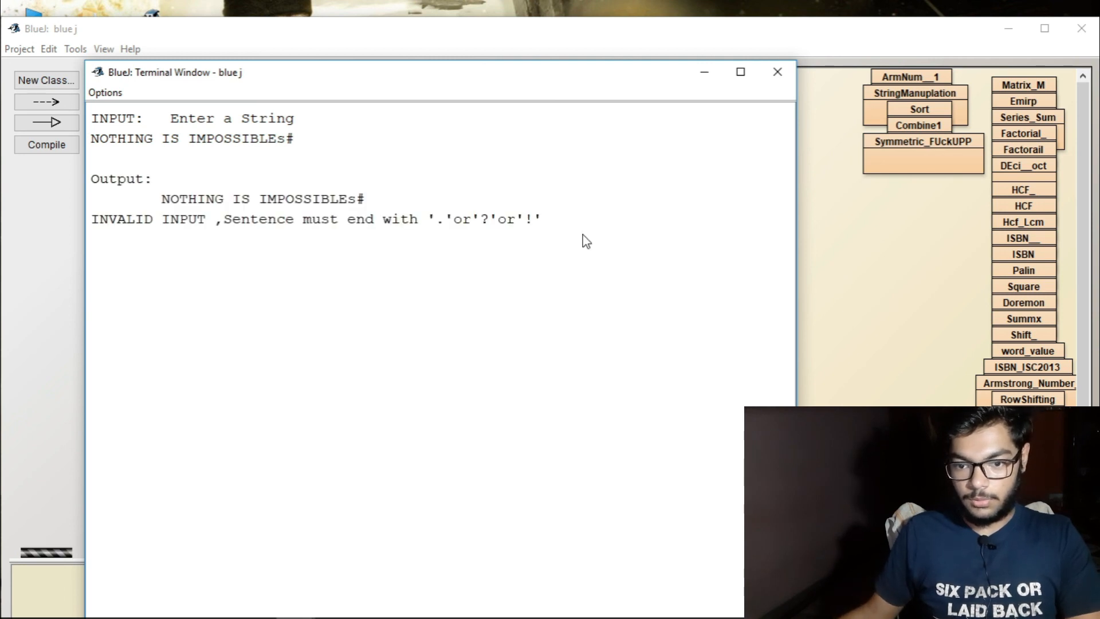